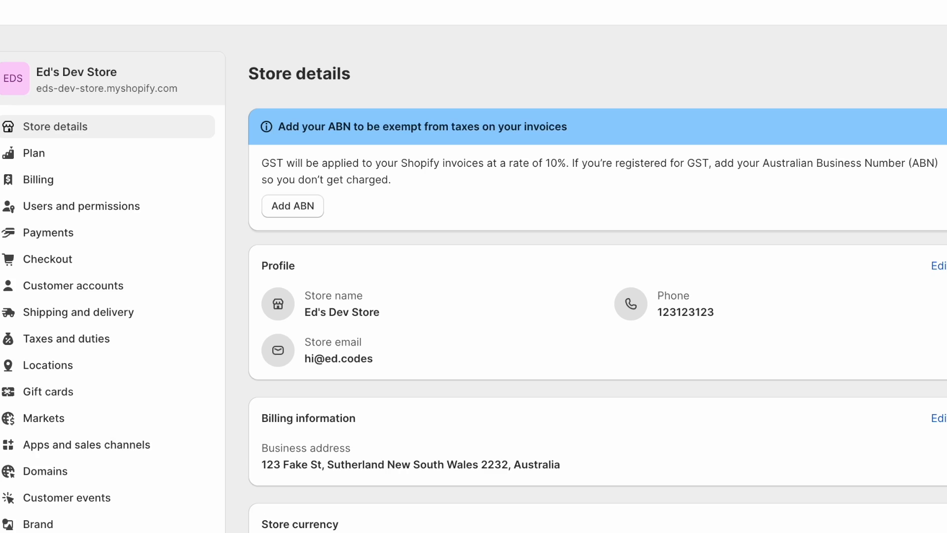
# Open the store's Custom data settings and start adding a metaobject definition.
pyautogui.scroll(-5, 29, 439)
pyautogui.click(82, 354)
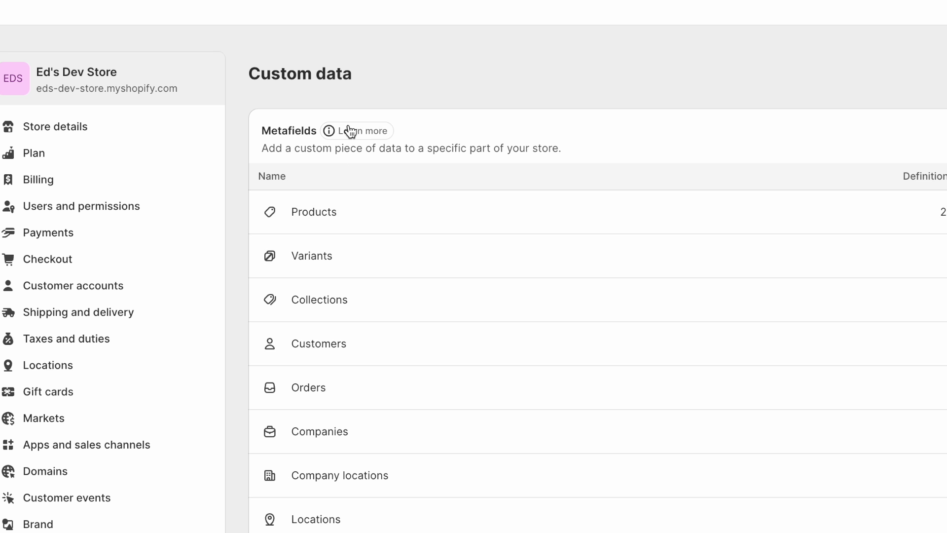
pyautogui.scroll(-8, 350, 132)
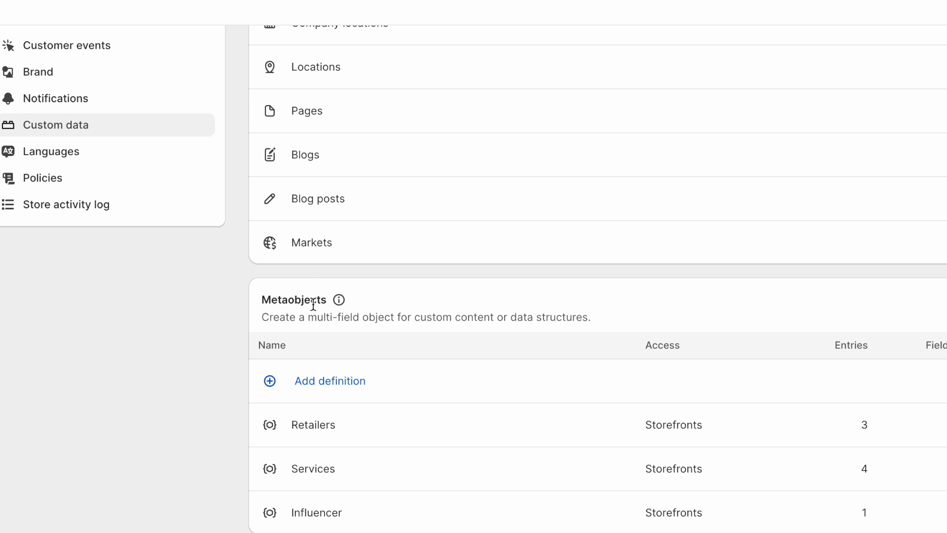
pyautogui.click(313, 381)
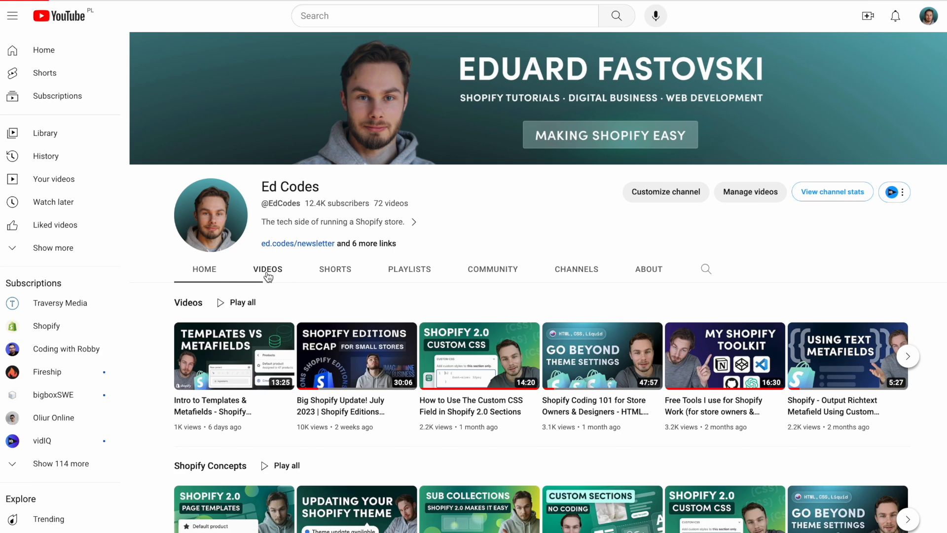
# Switch to YouTube and browse the channel's latest videos.
pyautogui.click(268, 269)
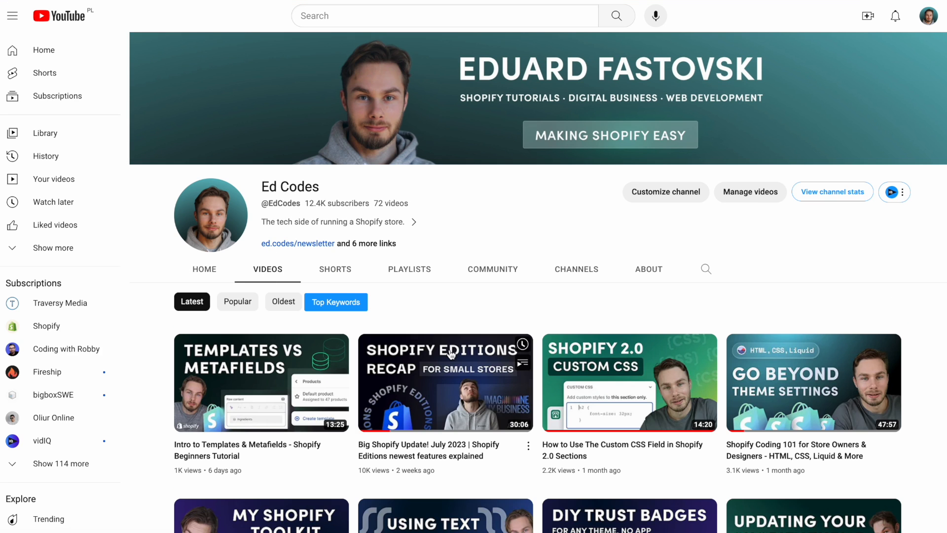
pyautogui.scroll(-3, 241, 303)
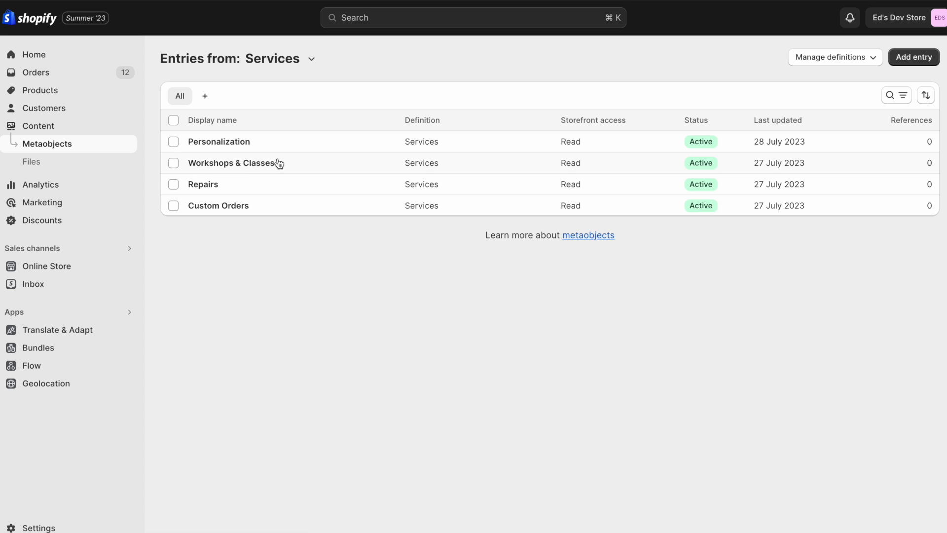
# Assign the Personalization, Workshops & Classes, Repairs and Custom Orders entries to the page's Services metafield.
pyautogui.click(239, 170)
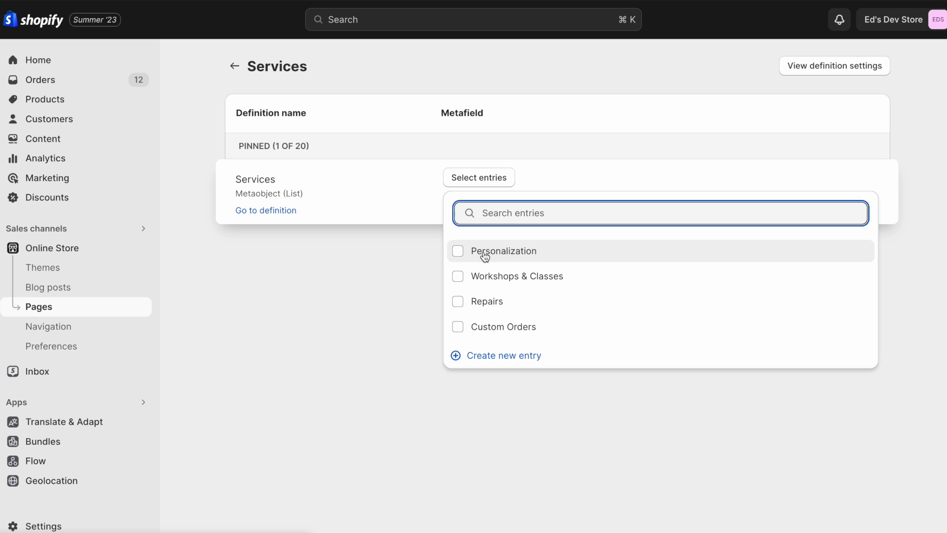
pyautogui.click(458, 250)
pyautogui.click(460, 277)
pyautogui.click(459, 301)
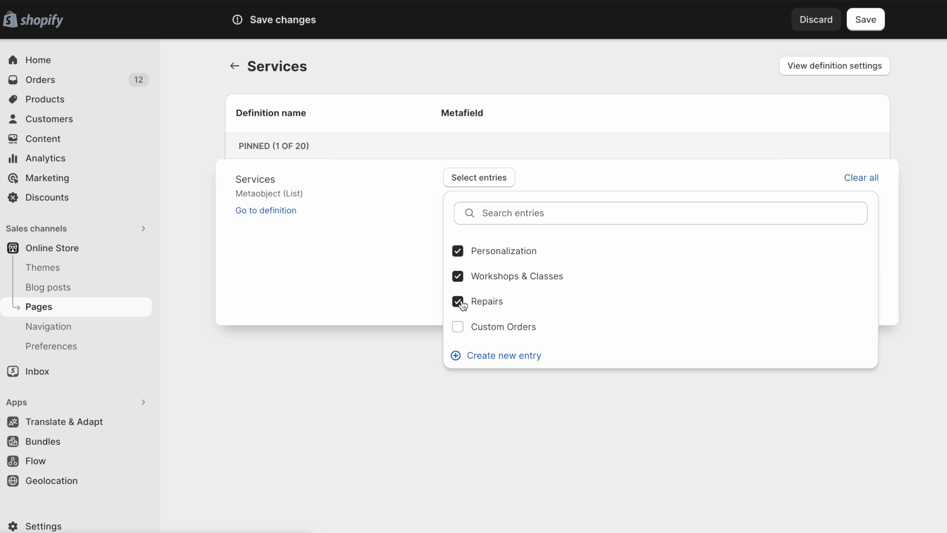
pyautogui.click(459, 326)
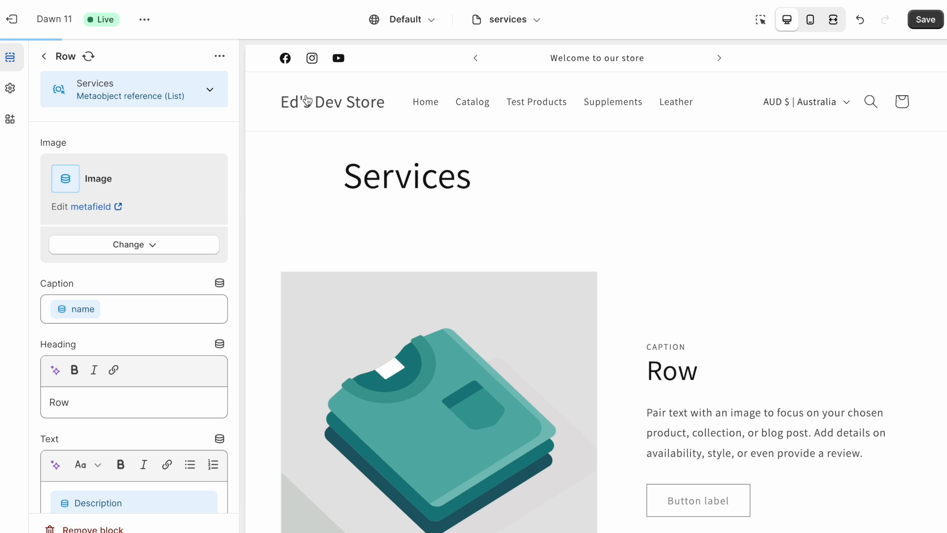
# Review the service rows of the services page in the theme editor preview.
pyautogui.scroll(-15, 711, 218)
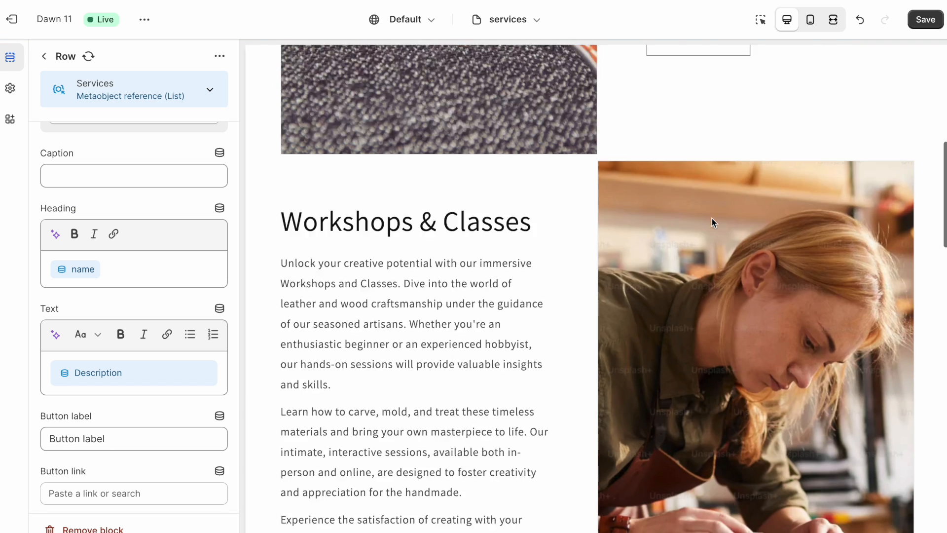
pyautogui.scroll(-6, 711, 222)
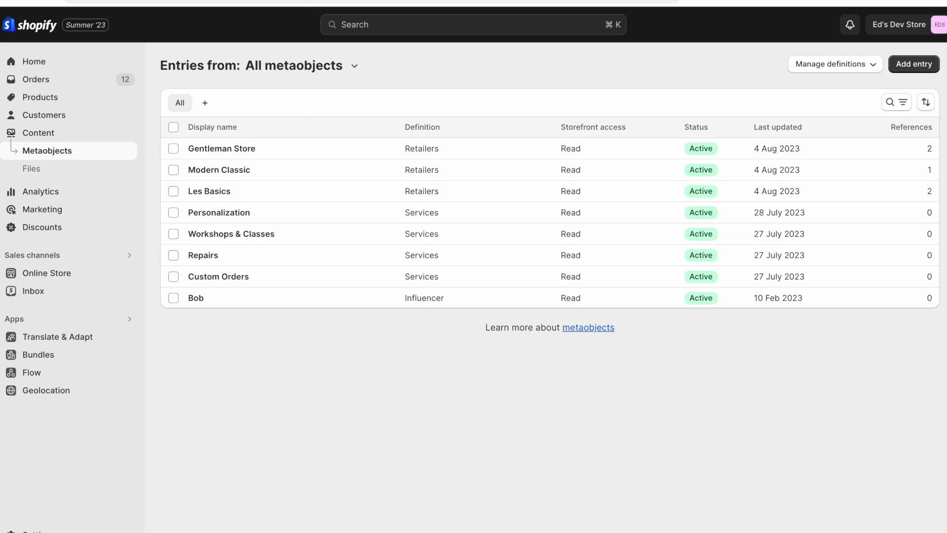
# Compare the list of all metaobject entries with the Multivitamin product's admin page.
pyautogui.click(277, 3)
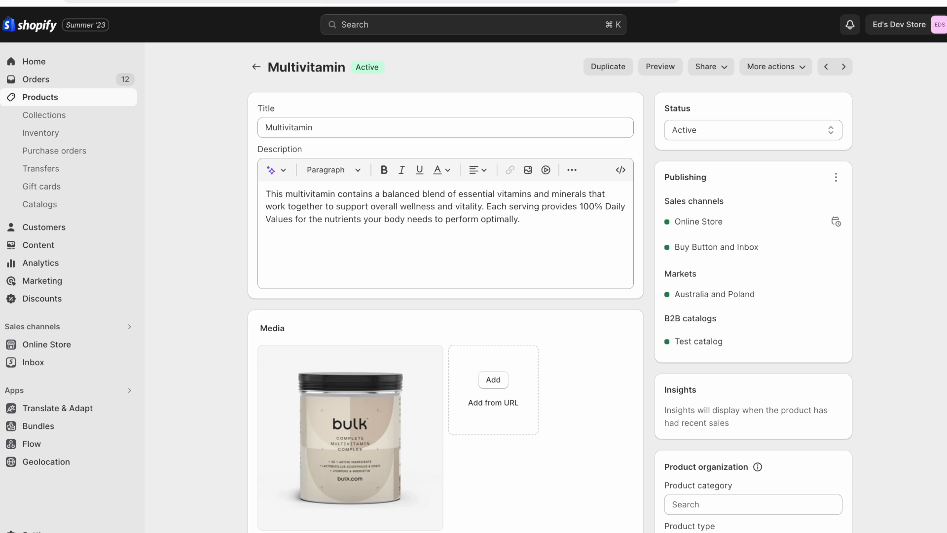
pyautogui.click(247, 2)
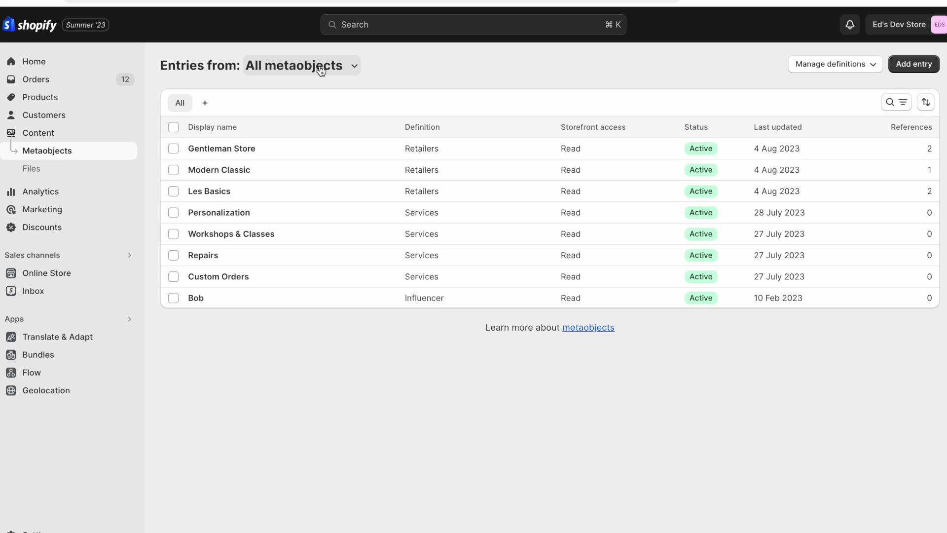
pyautogui.hotkey('ctrl', 'Tab')
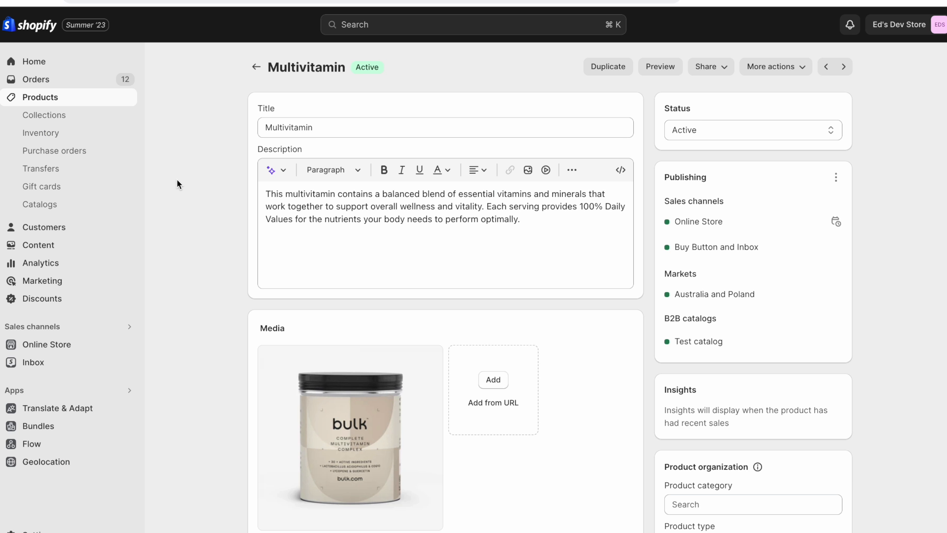
pyautogui.scroll(-1, 177, 179)
# View Multivitamin in the default product template and expand its Ingredients row to examine the content.
pyautogui.hotkey('ctrl', 'Tab')
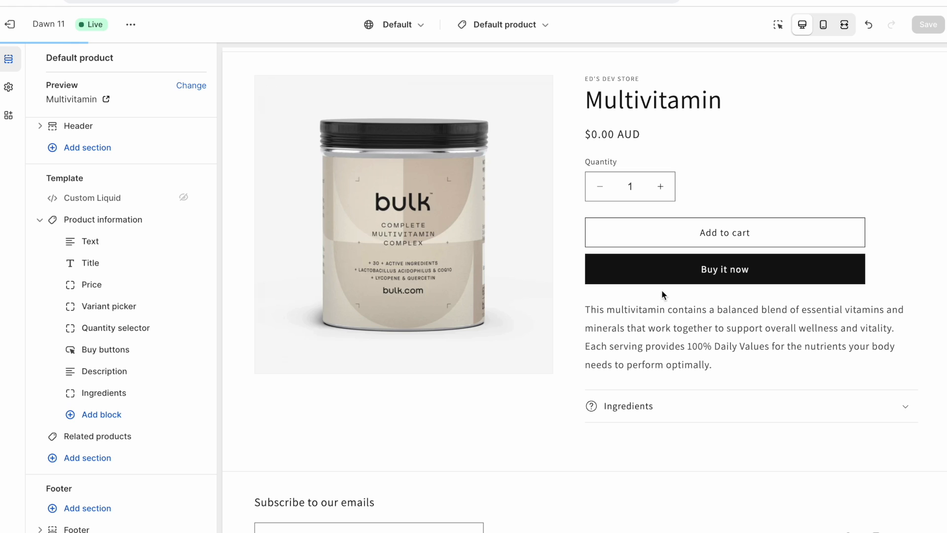
pyautogui.click(662, 410)
pyautogui.scroll(-5, 661, 414)
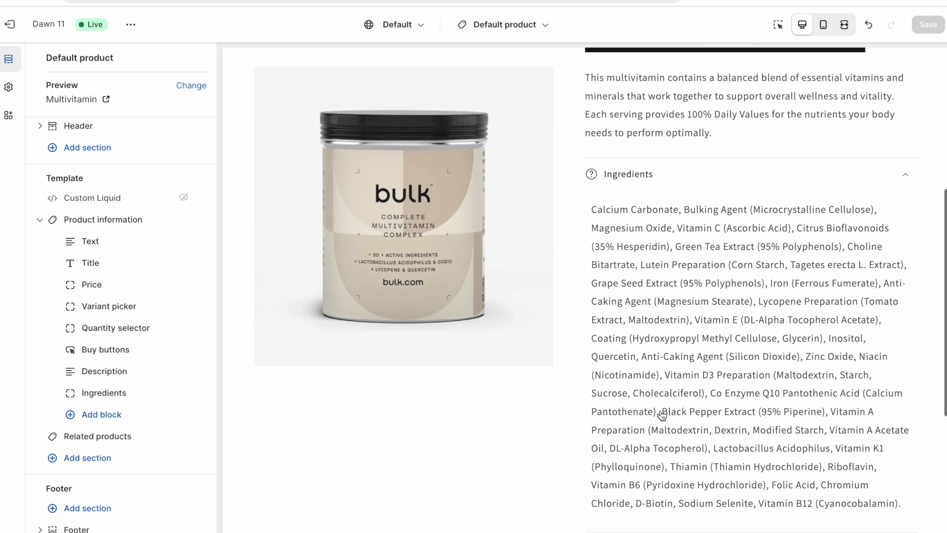
pyautogui.scroll(1, 661, 414)
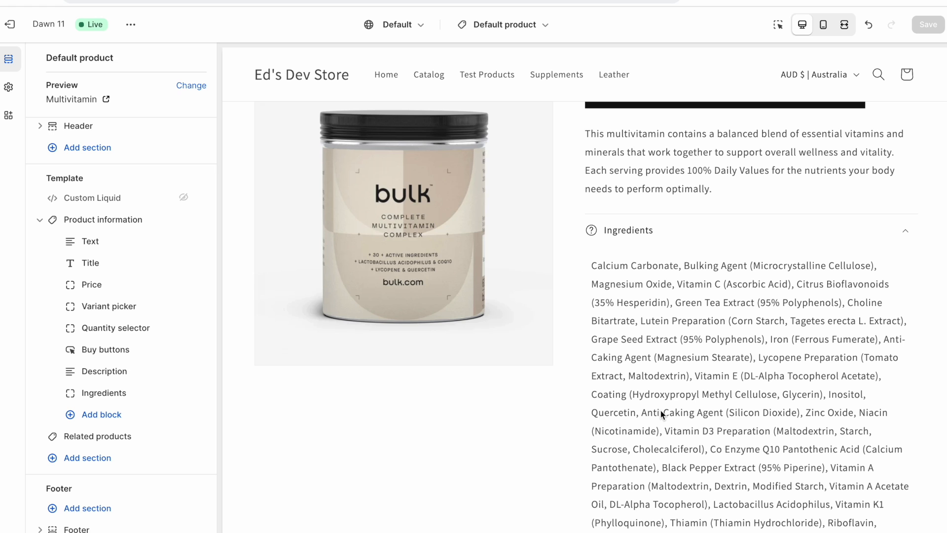
pyautogui.scroll(3, 662, 414)
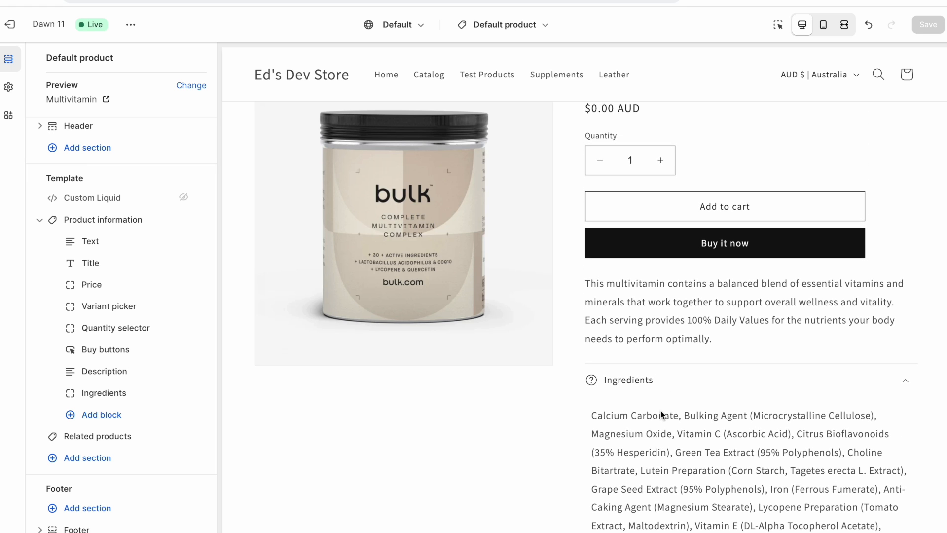
pyautogui.scroll(-5, 661, 415)
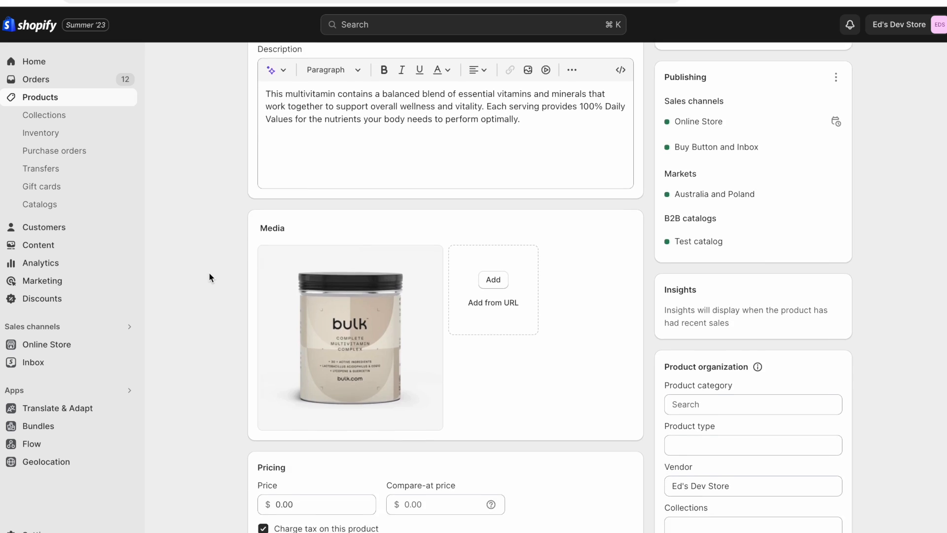
# Inspect the rich text in the Multivitamin product's Ingredients metafield and close its editor.
pyautogui.scroll(-20, 209, 273)
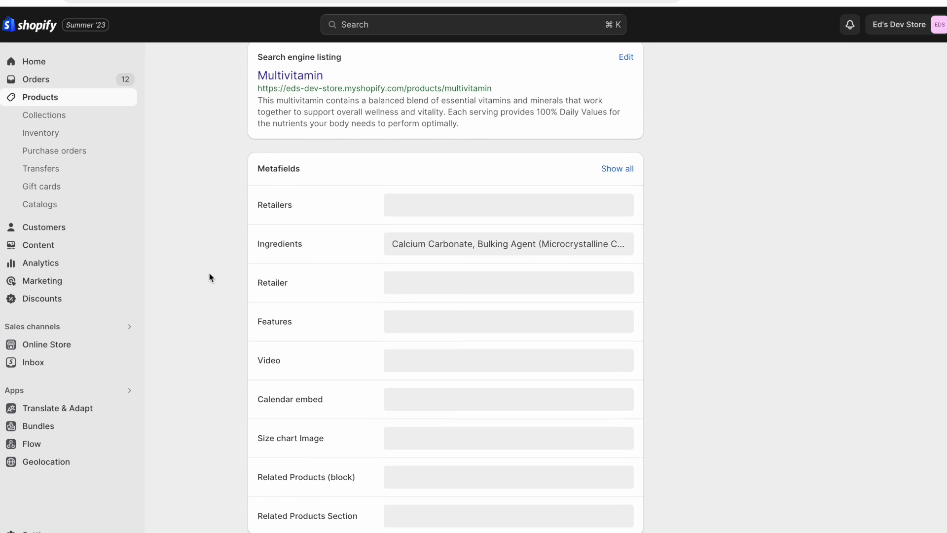
pyautogui.scroll(-1, 210, 273)
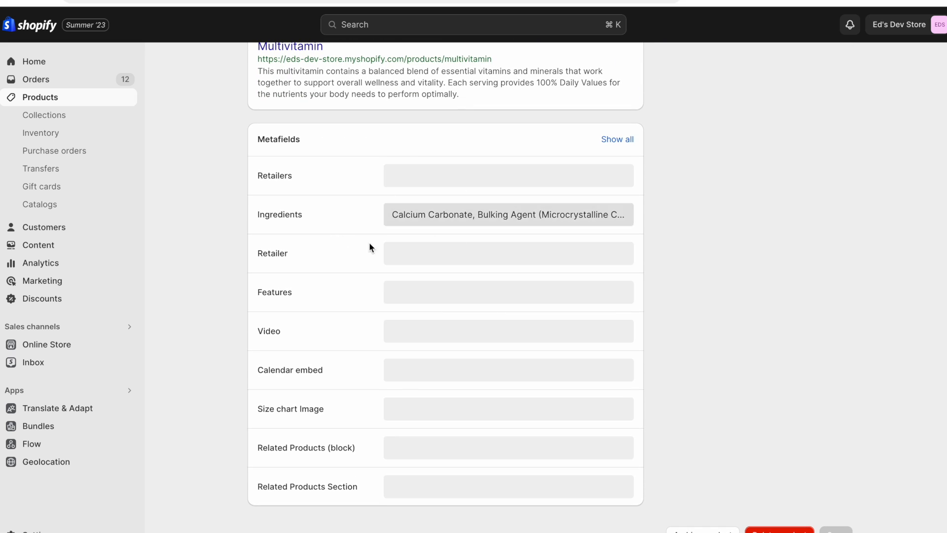
pyautogui.click(267, 216)
pyautogui.moveTo(403, 245); pyautogui.dragTo(545, 294)
pyautogui.click(545, 294)
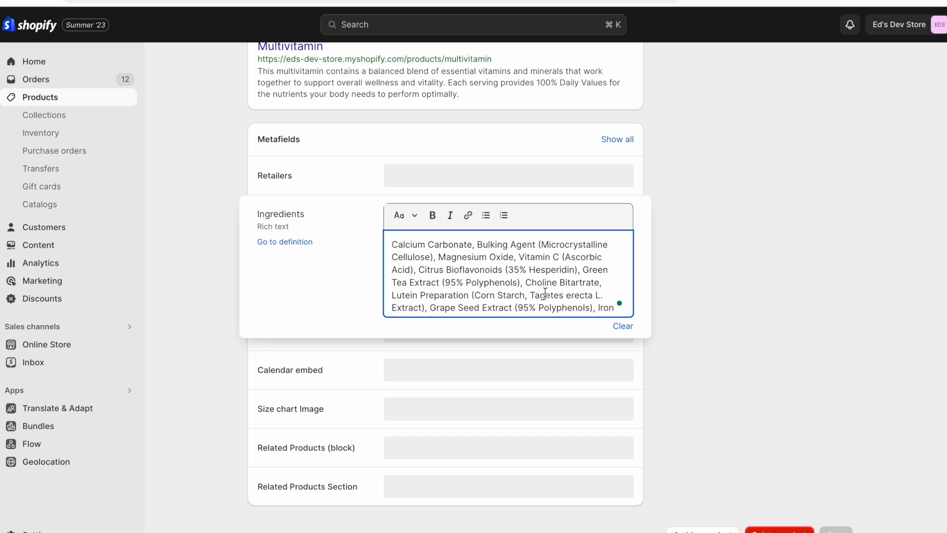
pyautogui.click(700, 252)
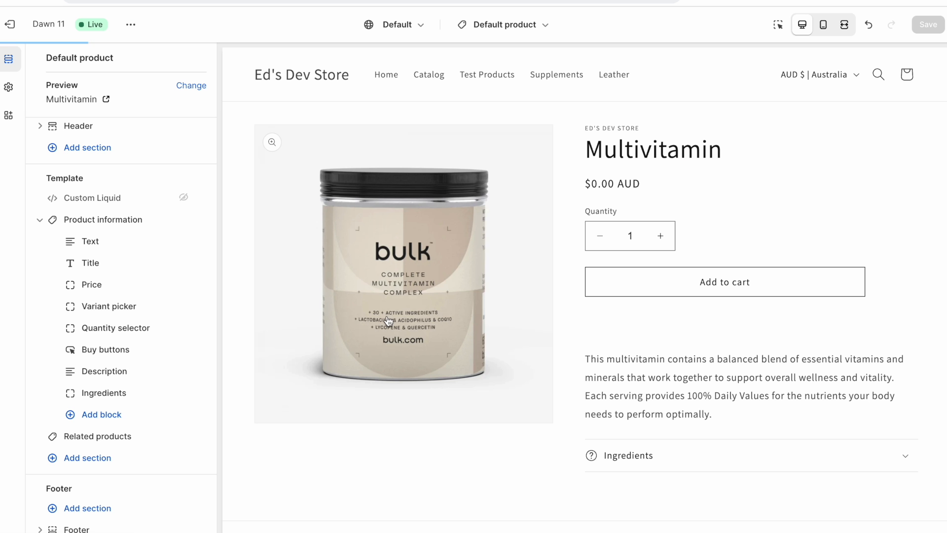
# Inspect the Ingredients collapsible row in the default product template and the dynamic sources available for its row content.
pyautogui.click(121, 394)
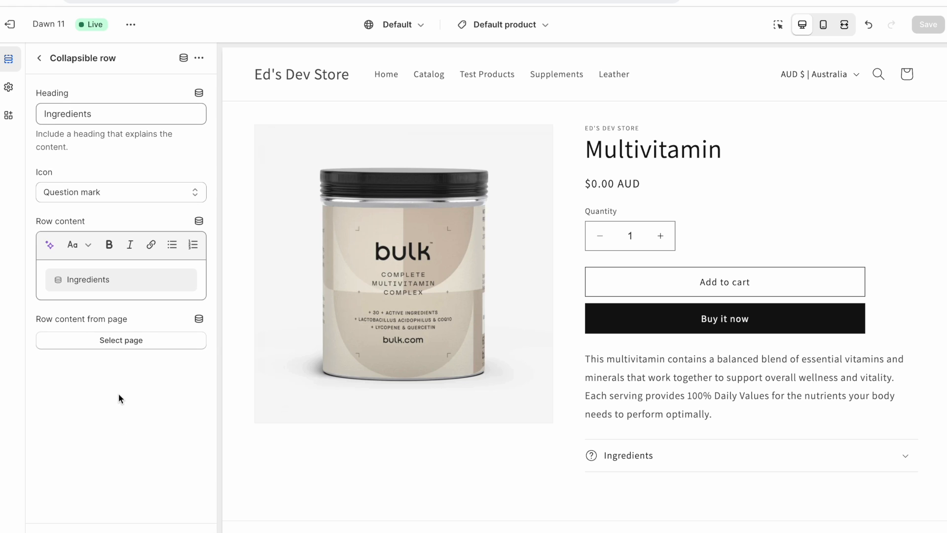
pyautogui.click(199, 220)
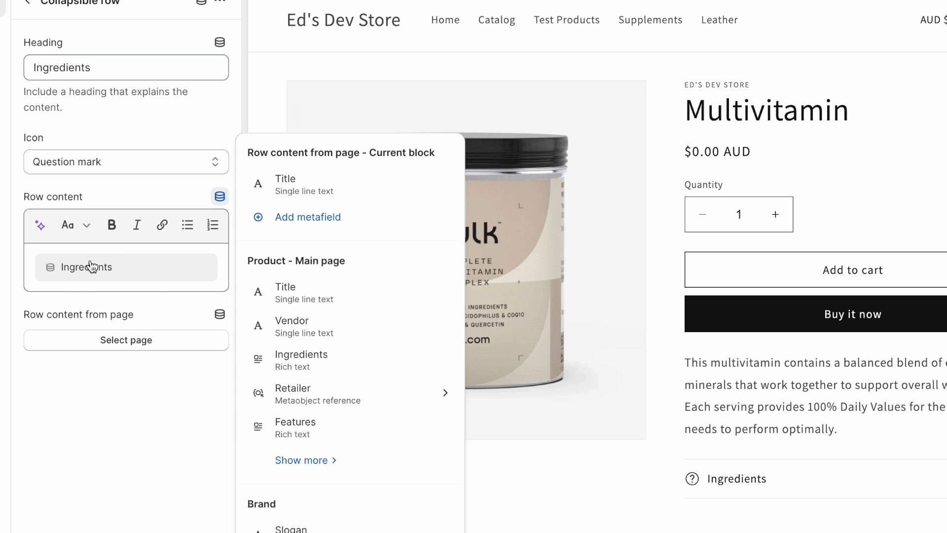
pyautogui.click(136, 287)
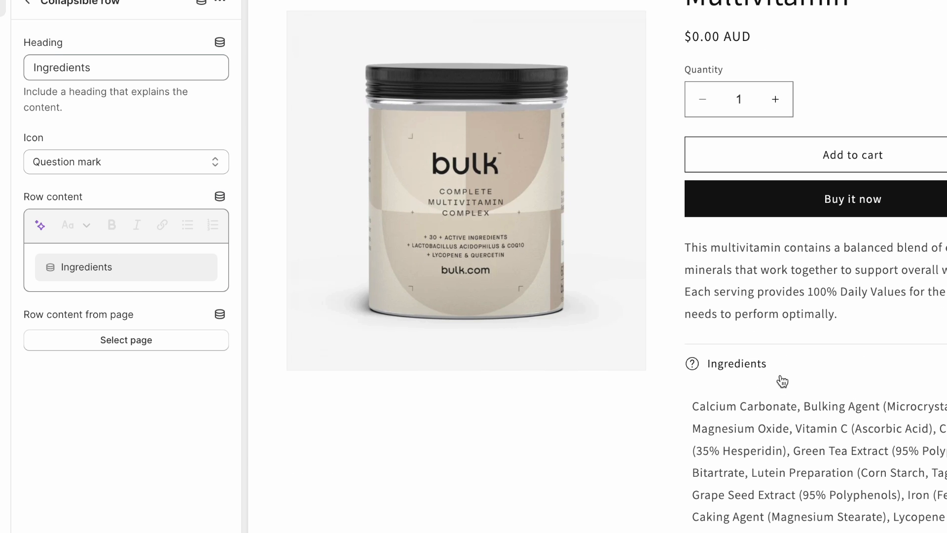
# Preview Whey Isolate Protein in the protein template, examine its expanded Ingredients row and open that block's settings.
pyautogui.click(560, 100)
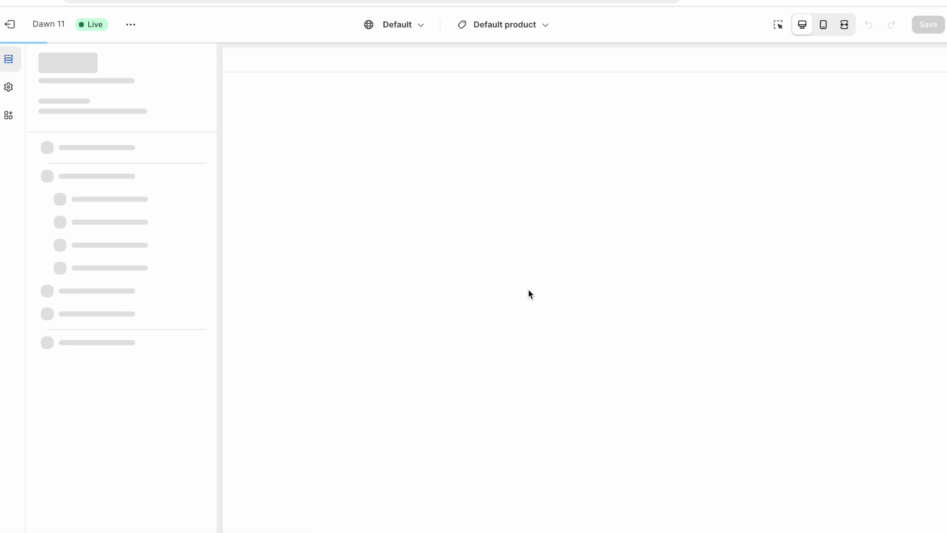
pyautogui.click(500, 335)
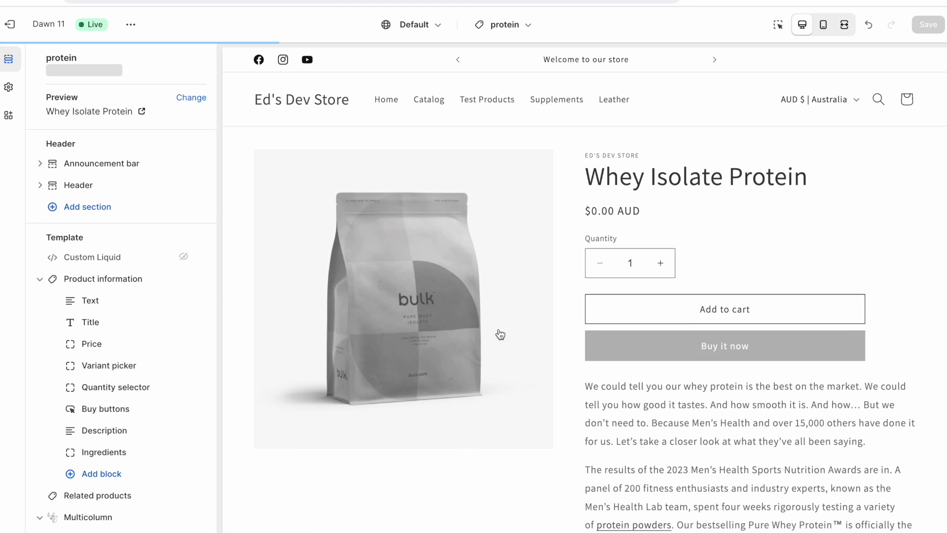
pyautogui.scroll(-6, 500, 334)
pyautogui.click(670, 248)
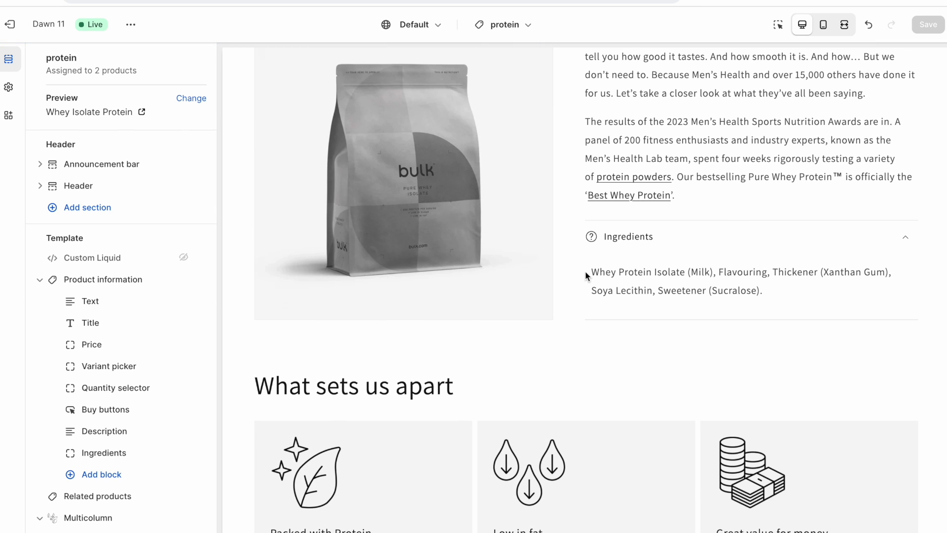
pyautogui.moveTo(585, 275); pyautogui.dragTo(740, 302)
pyautogui.click(104, 453)
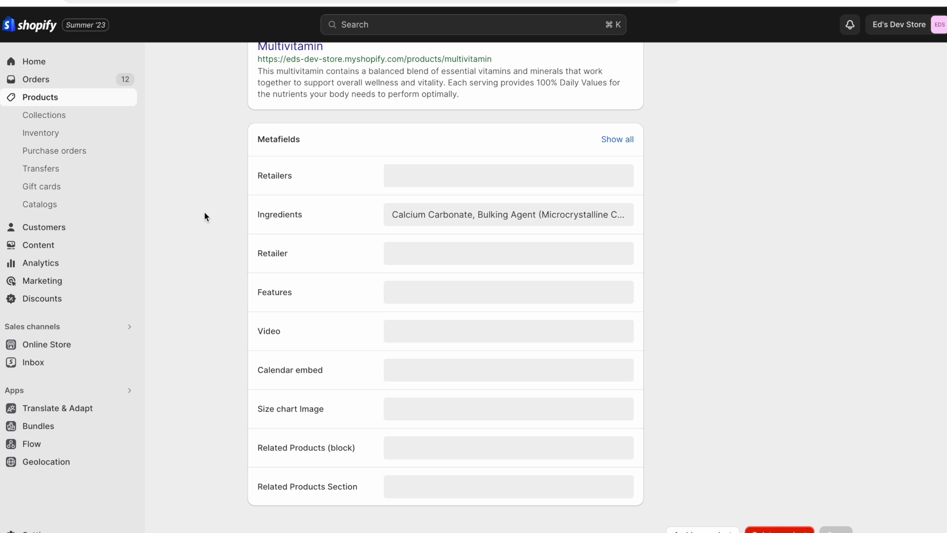
# Check the Multivitamin product's Ingredients metafield again and look over the rest of its product page.
pyautogui.click(451, 216)
pyautogui.click(734, 269)
pyautogui.scroll(12, 733, 269)
pyautogui.scroll(10, 733, 268)
pyautogui.scroll(-15, 733, 268)
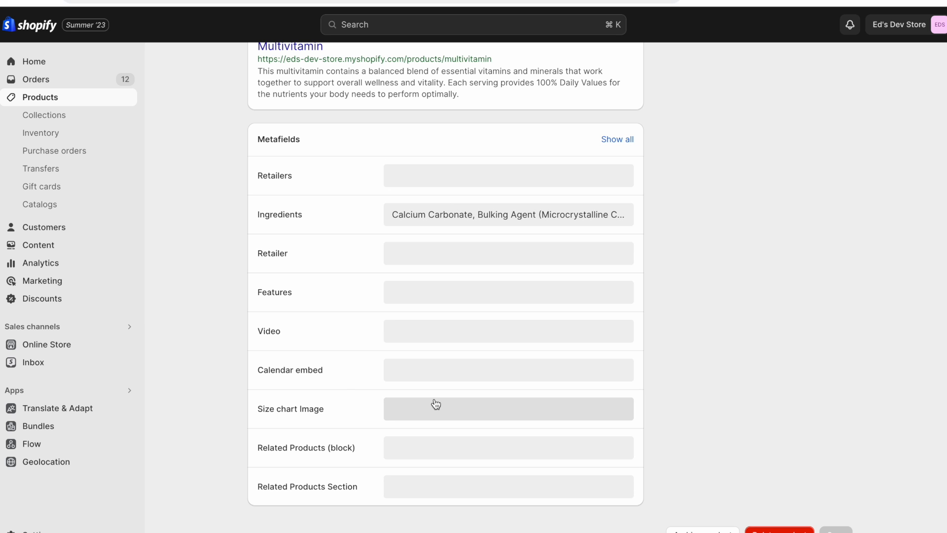
pyautogui.scroll(10, 684, 281)
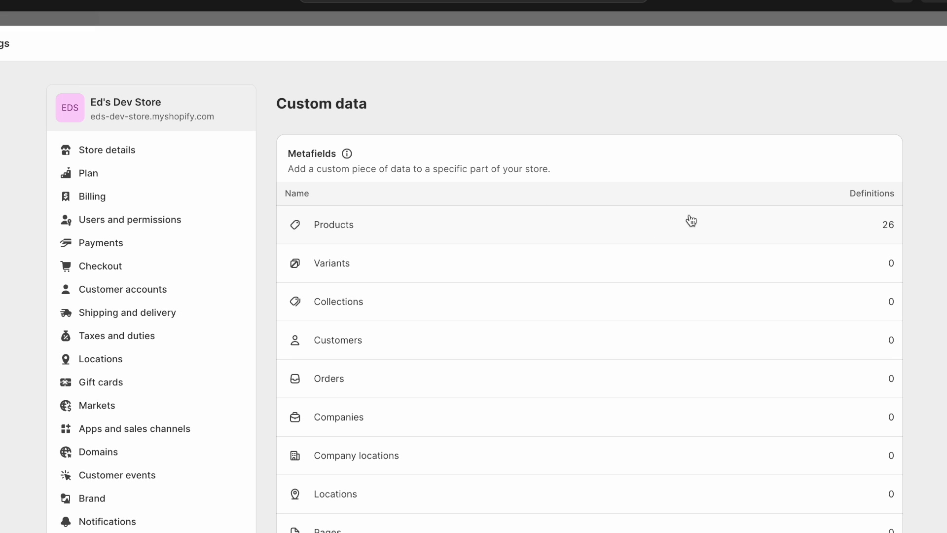
# Examine the product metafield definitions in Custom data, return to the overview and review the other metafield categories.
pyautogui.click(405, 234)
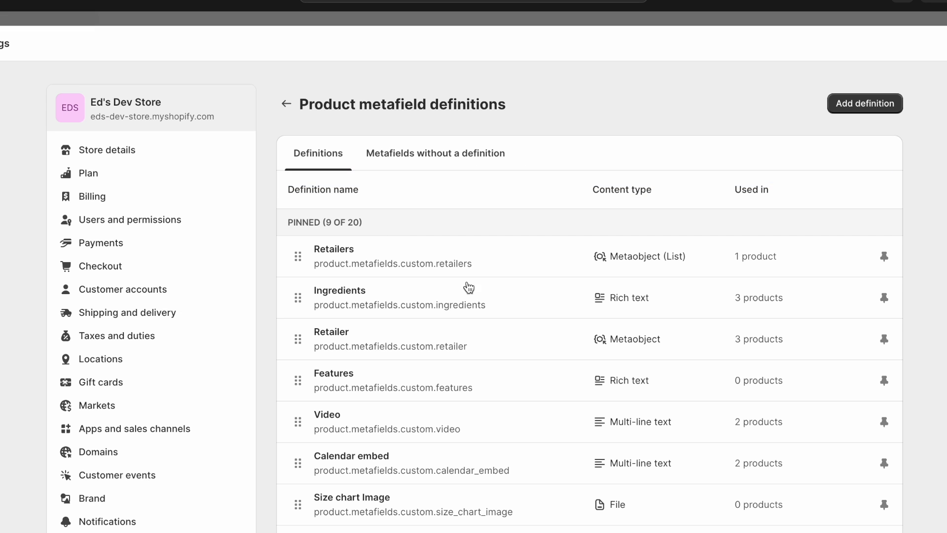
pyautogui.click(286, 103)
pyautogui.scroll(-3, 444, 114)
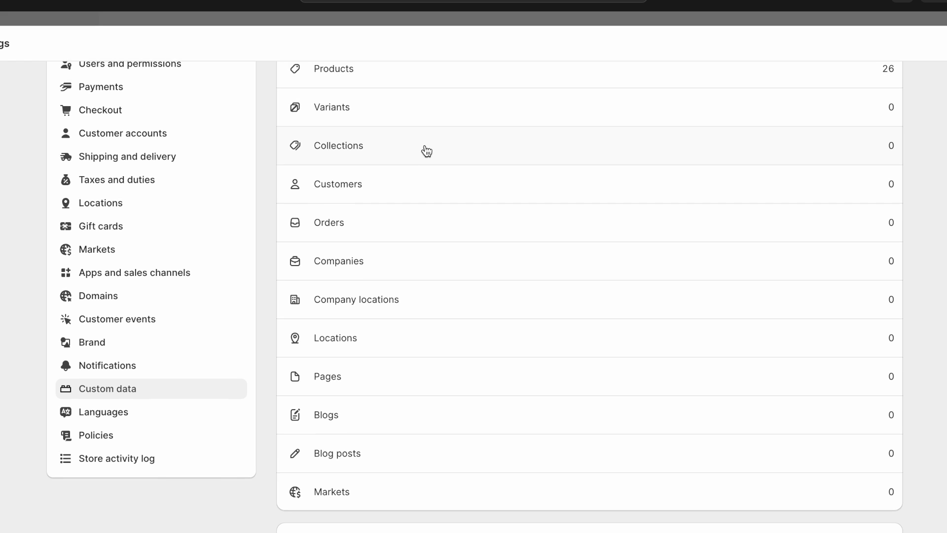
pyautogui.scroll(1, 422, 150)
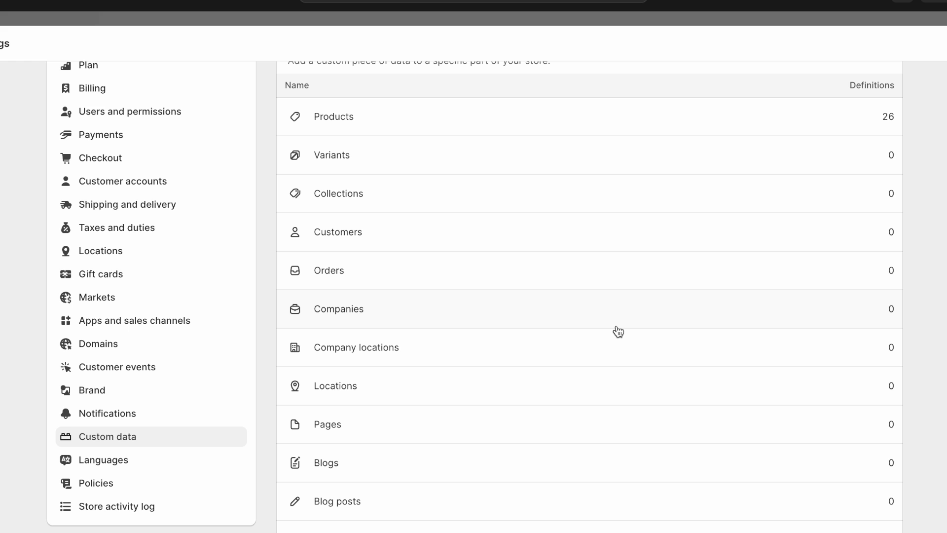
pyautogui.scroll(2, 485, 305)
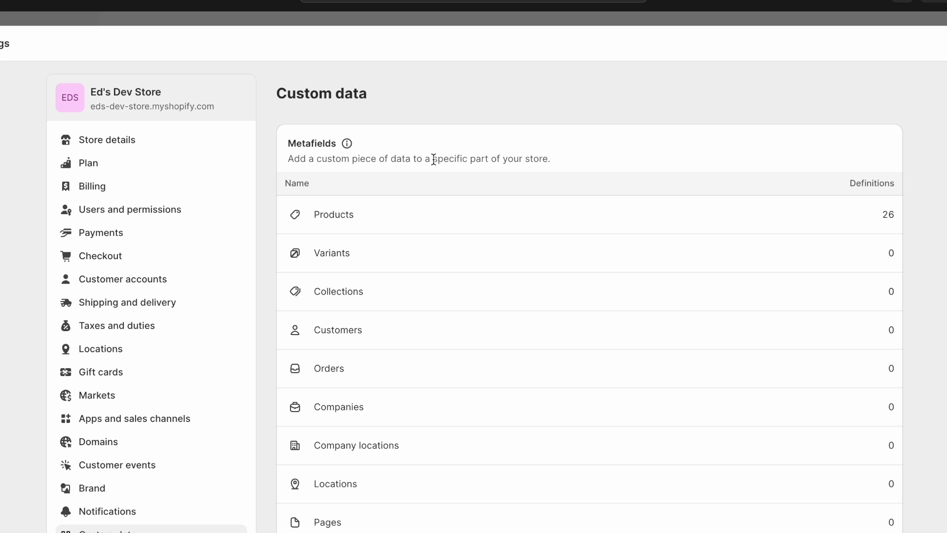
# Review the Multivitamin product's details and list of metafields again, and open the Online Store themes.
pyautogui.doubleClick(303, 144)
pyautogui.click(513, 113)
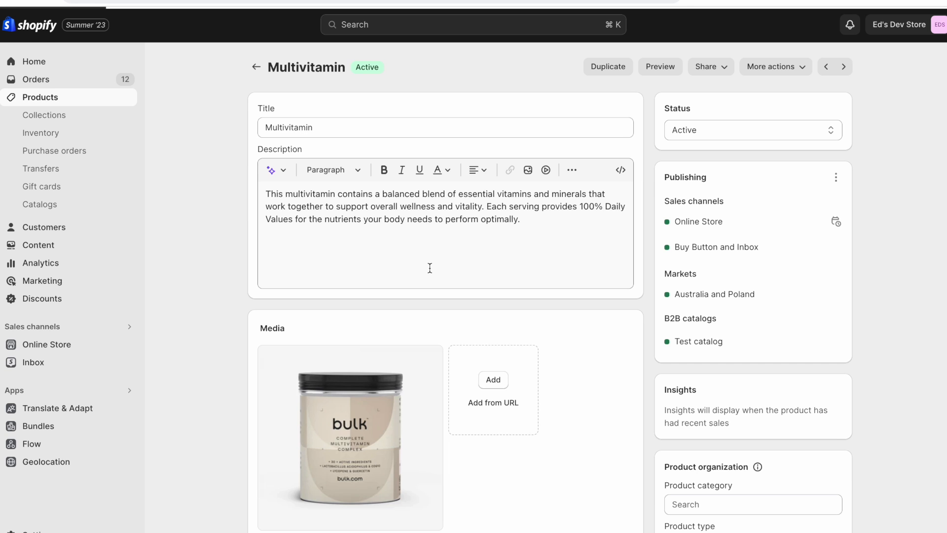
pyautogui.scroll(-10, 430, 268)
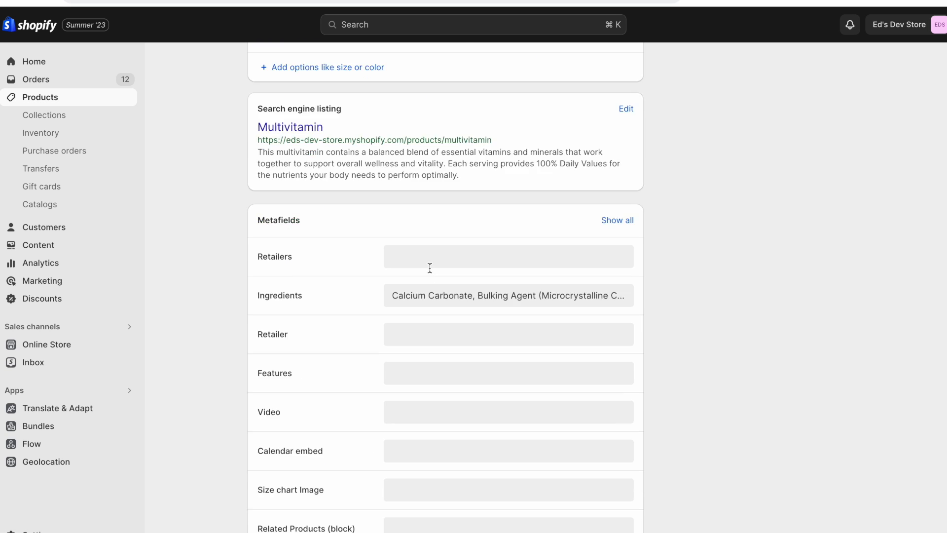
pyautogui.scroll(10, 375, 266)
pyautogui.scroll(-1, 405, 242)
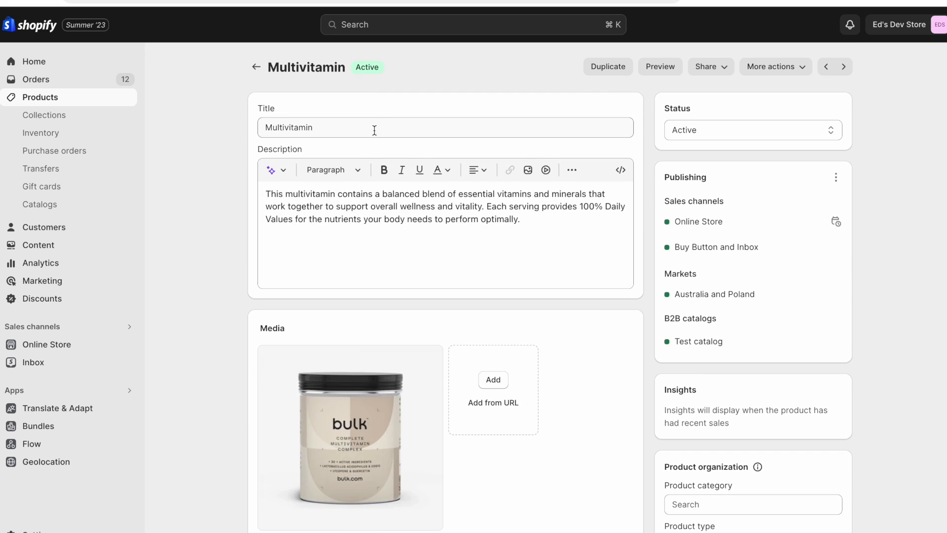
pyautogui.scroll(-10, 378, 230)
pyautogui.scroll(1, 380, 235)
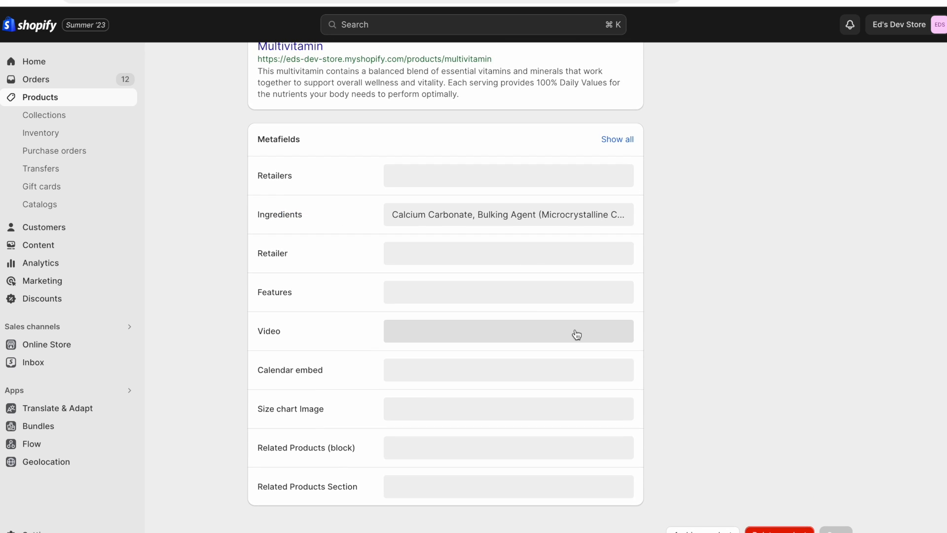
pyautogui.scroll(10, 576, 334)
pyautogui.scroll(-1, 577, 334)
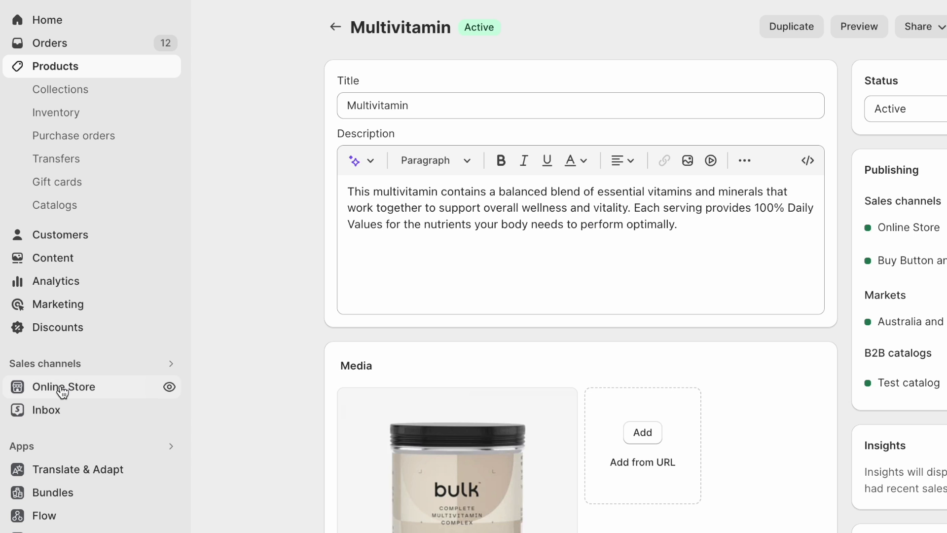
pyautogui.click(45, 344)
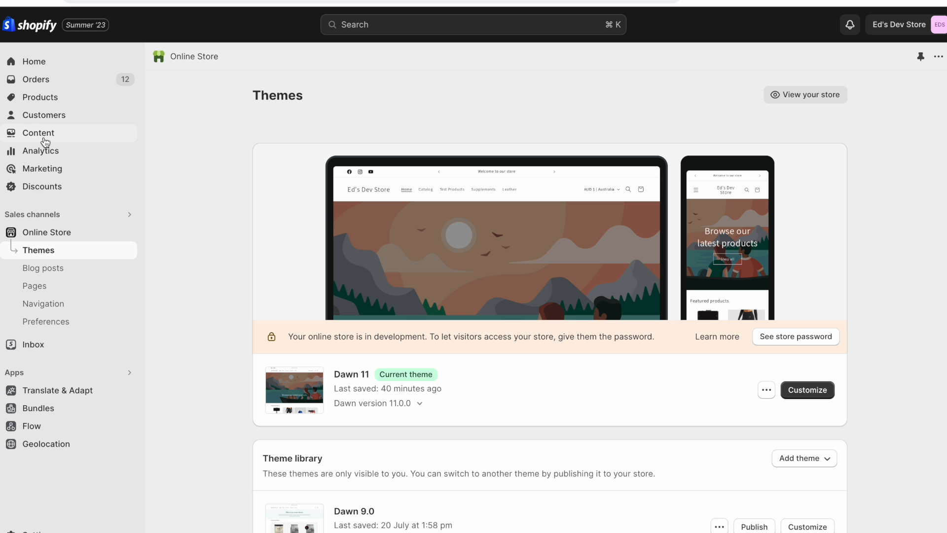
# Open the store's metaobject entries and show only those from the Services definition.
pyautogui.click(58, 112)
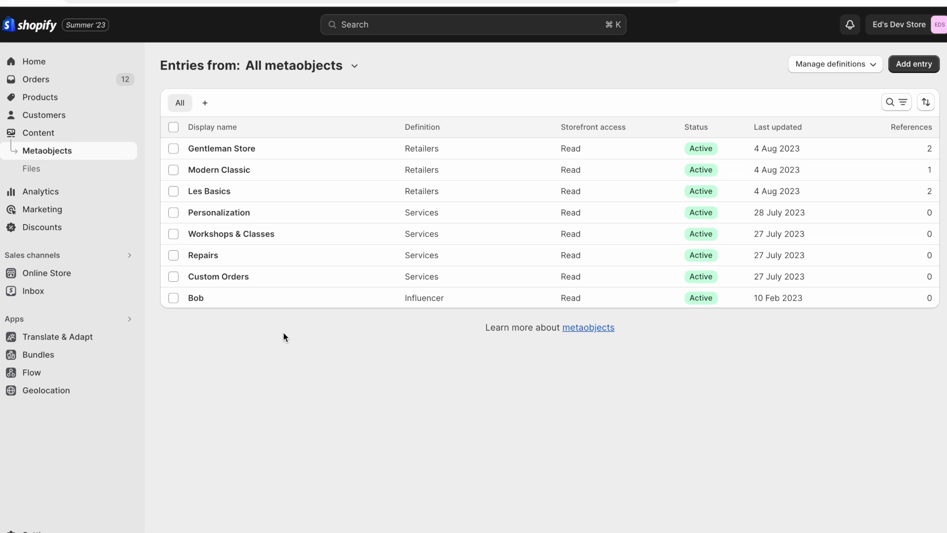
pyautogui.click(348, 69)
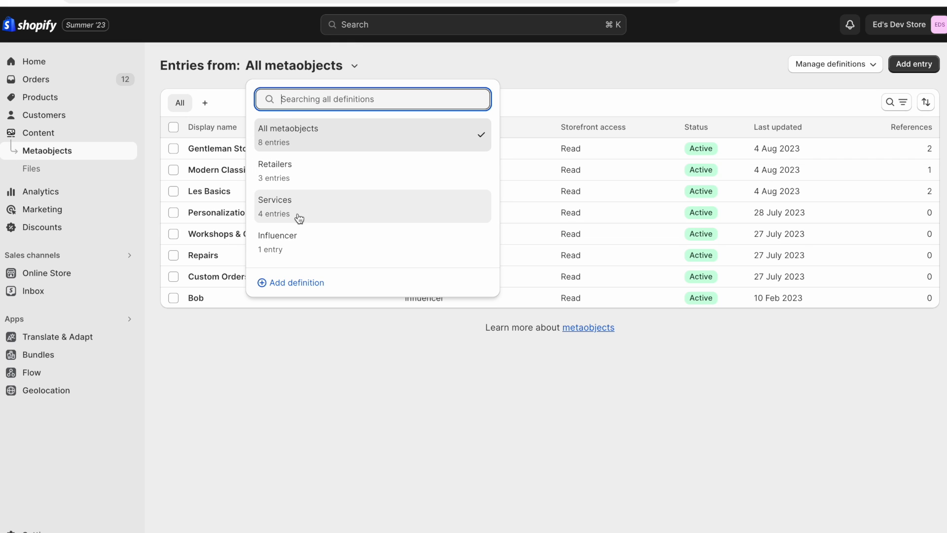
pyautogui.click(336, 209)
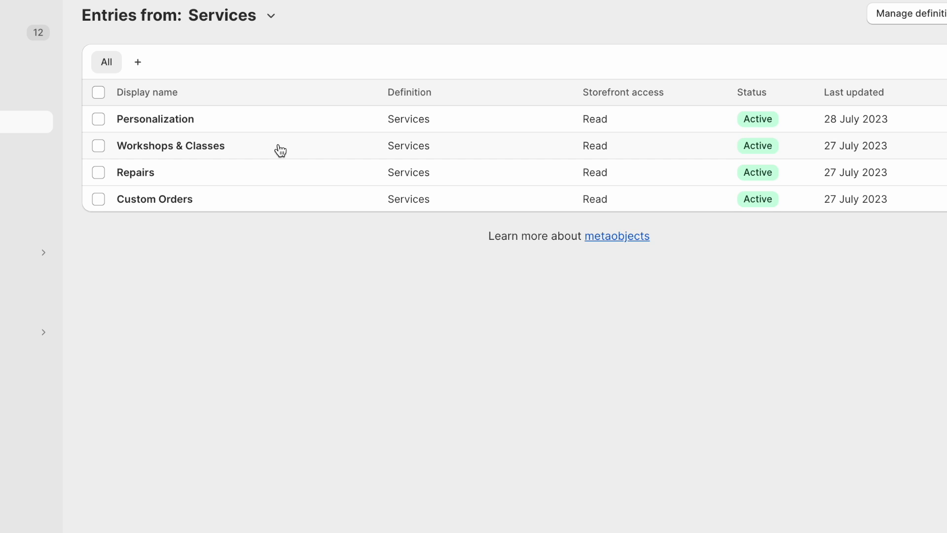
# Examine the name, description and image choices of the Workshops & Classes entry, and return to the Services entries.
pyautogui.click(184, 147)
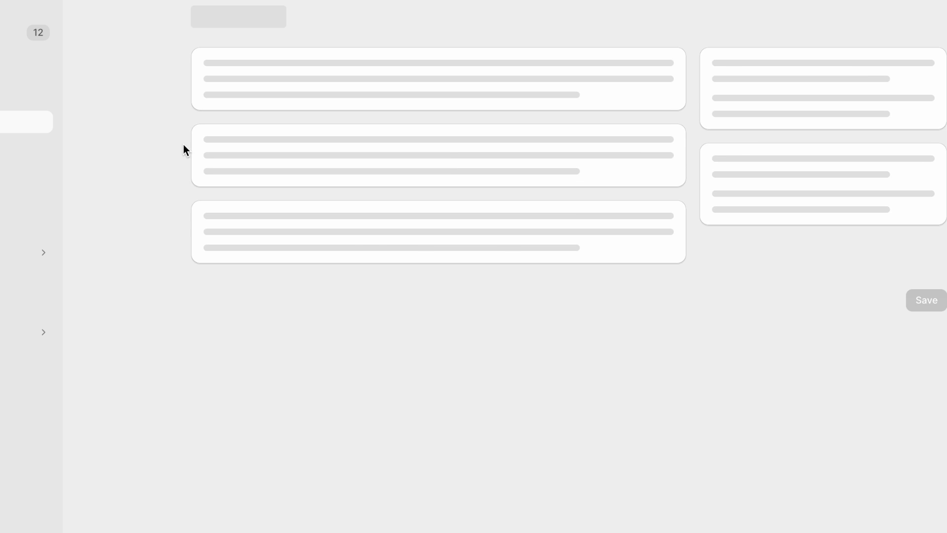
pyautogui.doubleClick(286, 79)
pyautogui.doubleClick(245, 123)
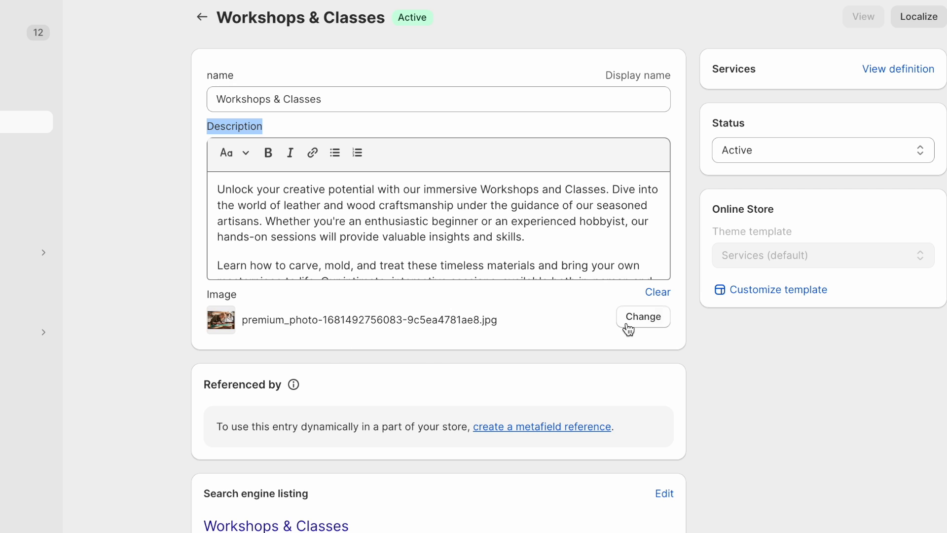
pyautogui.click(635, 320)
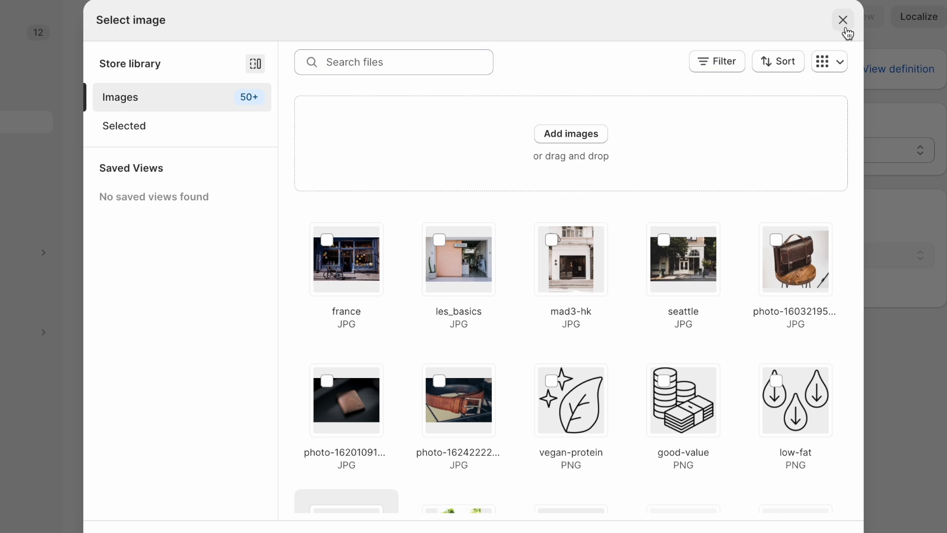
pyautogui.click(845, 23)
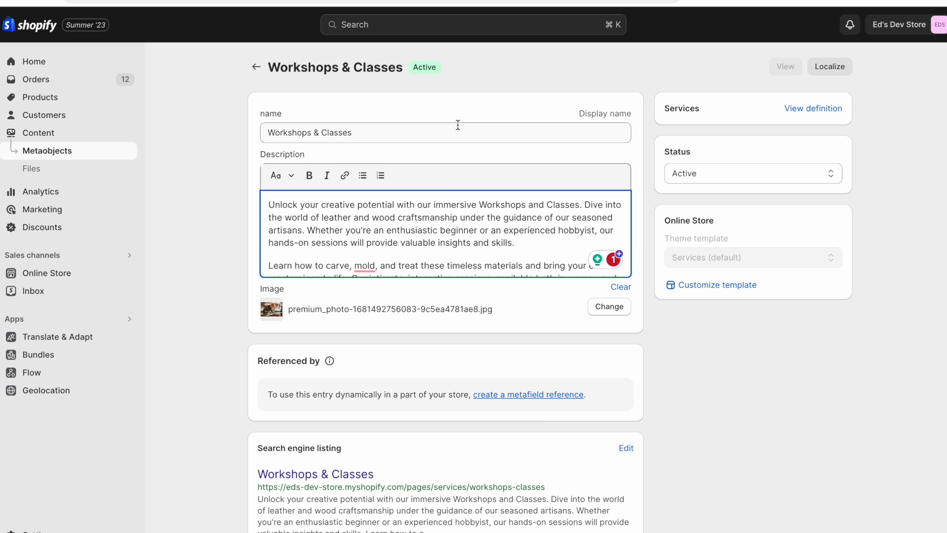
pyautogui.click(257, 67)
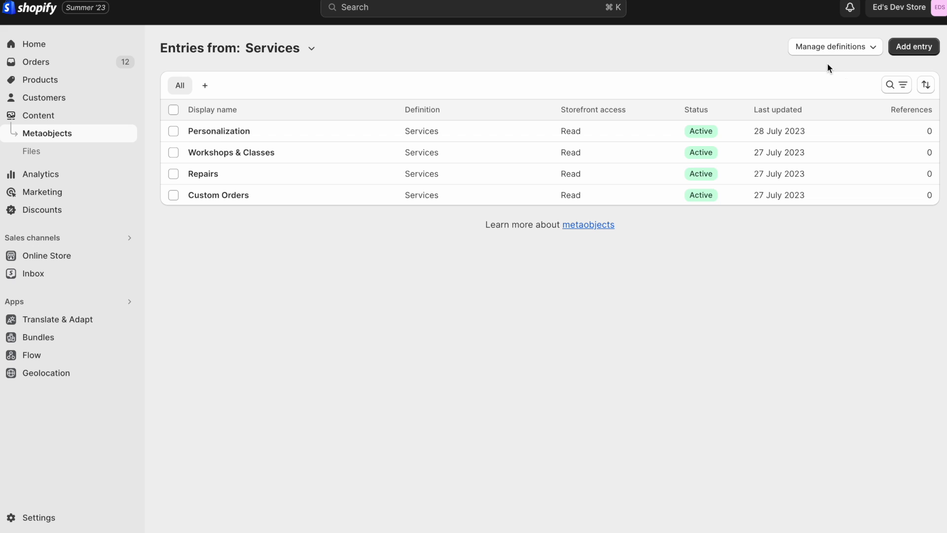
# Check the options for managing definitions and examine the metaobject definitions in the Custom data settings.
pyautogui.click(852, 51)
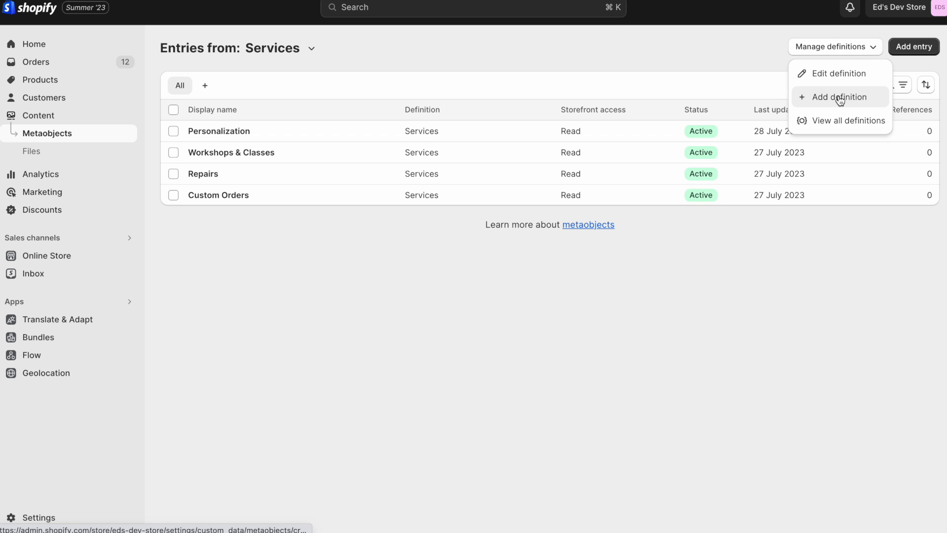
pyautogui.click(54, 518)
pyautogui.scroll(-1, 127, 391)
pyautogui.scroll(-4, 127, 391)
pyautogui.click(169, 318)
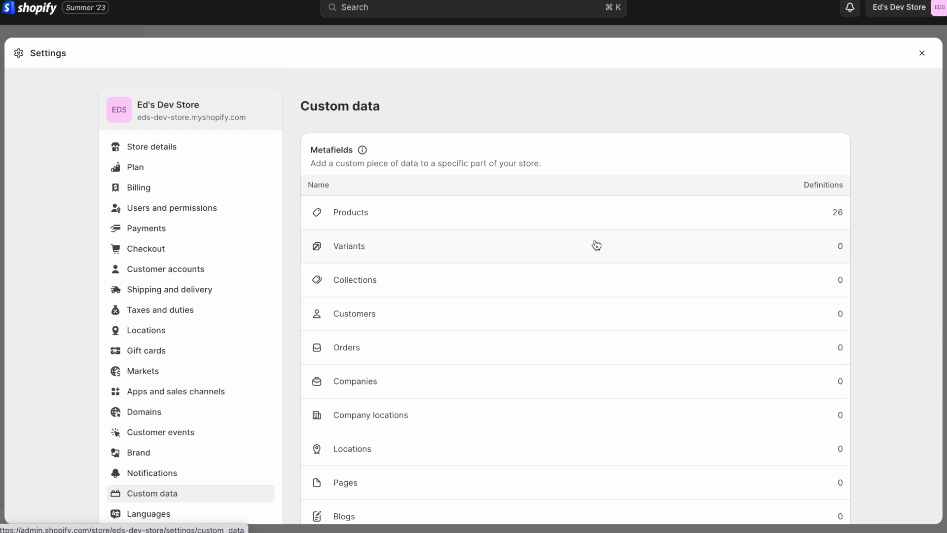
pyautogui.scroll(-7, 378, 150)
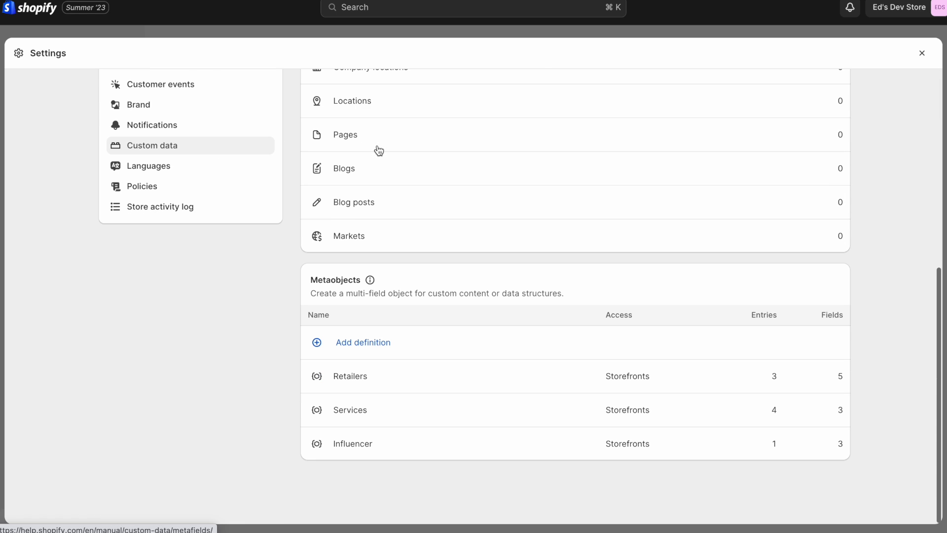
# Start a new metaobject definition and name it Services2.
pyautogui.click(350, 343)
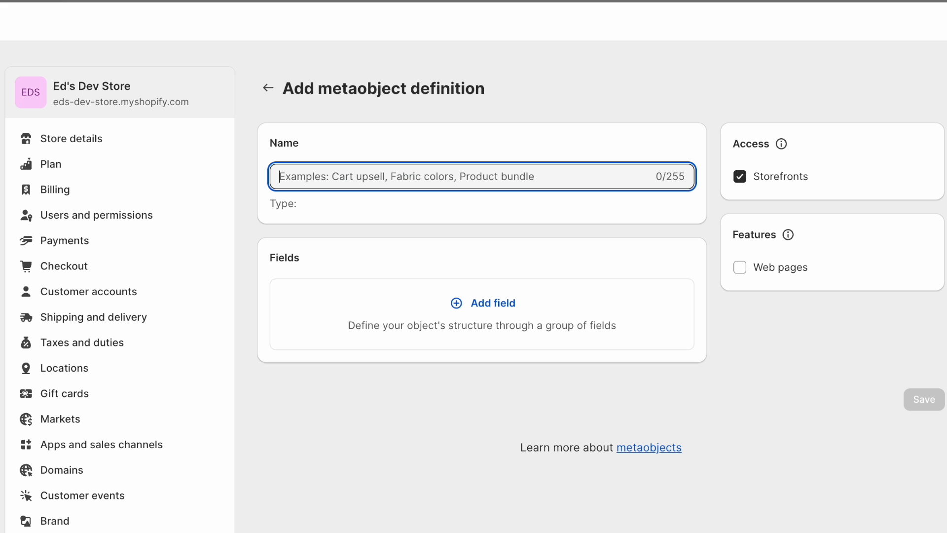
pyautogui.write('Services')
pyautogui.hotkey('ctrl', 'a')
pyautogui.press('BackSpace')
pyautogui.write('Ambassador')
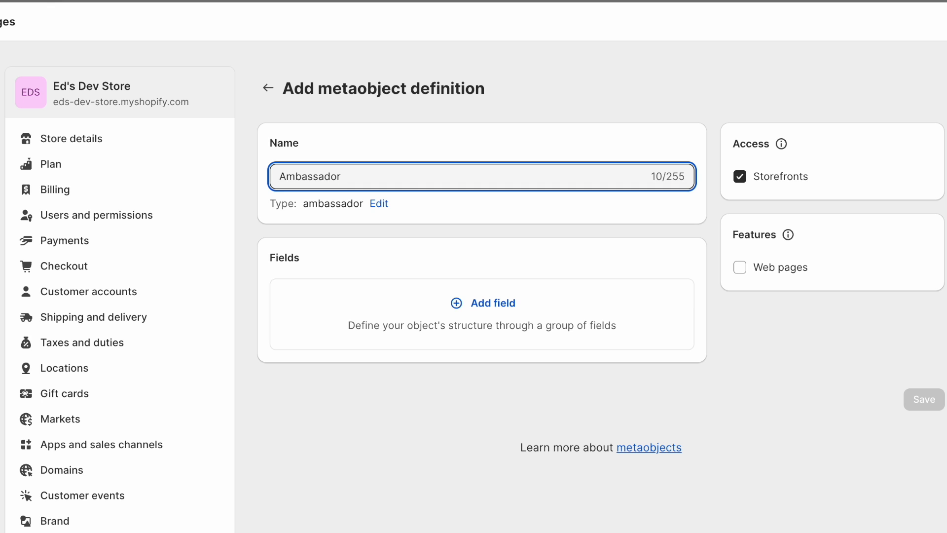
pyautogui.hotkey('ctrl', 'a')
pyautogui.write('Services')
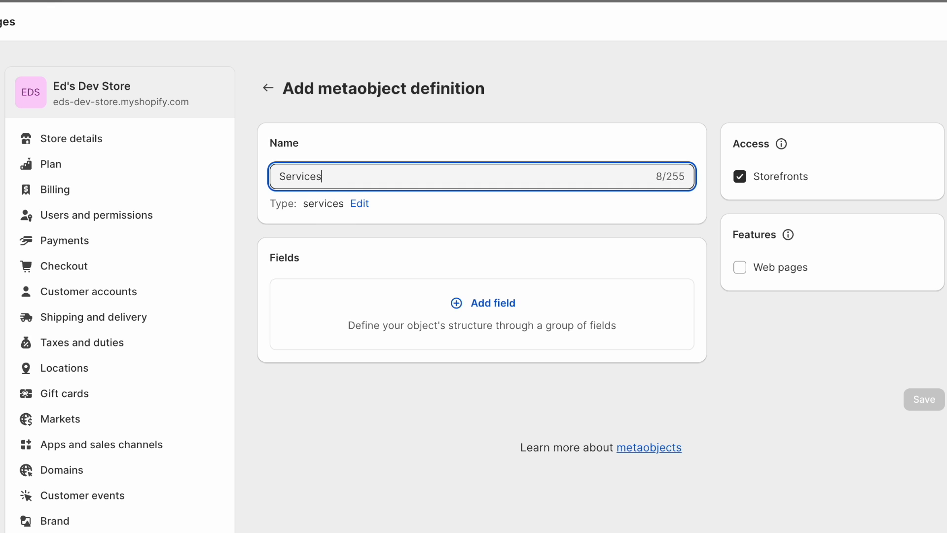
pyautogui.write('2')
# Add a single line text field called Name to the Services2 definition.
pyautogui.click(507, 304)
pyautogui.click(508, 304)
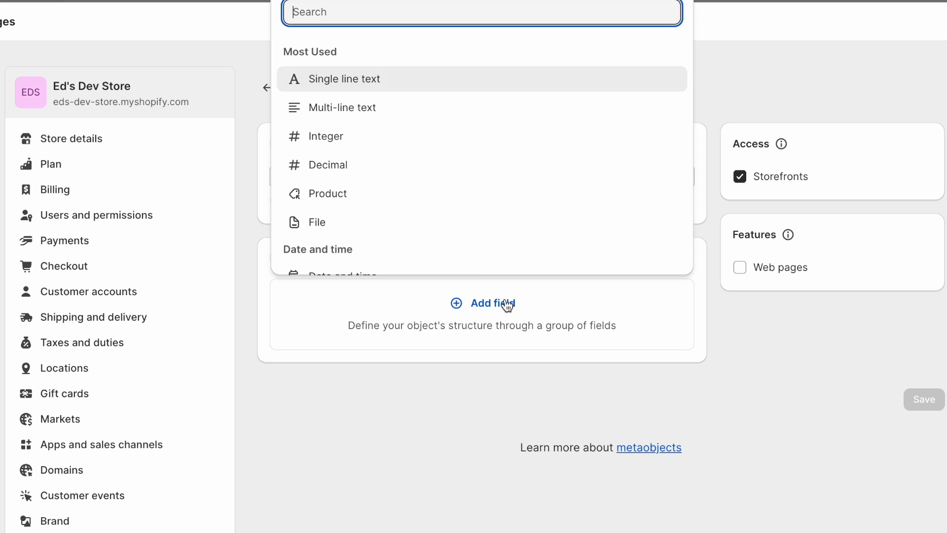
pyautogui.click(417, 79)
pyautogui.write('Name')
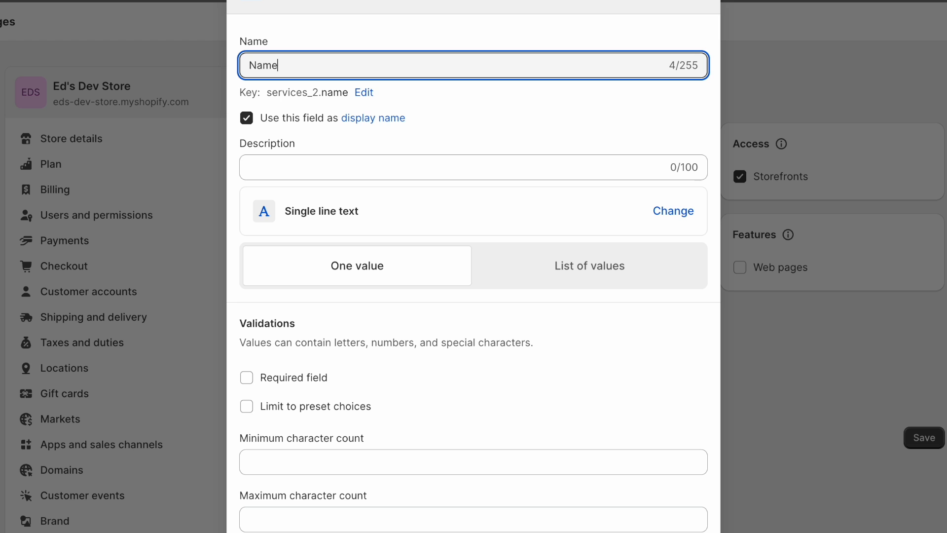
pyautogui.press('Return')
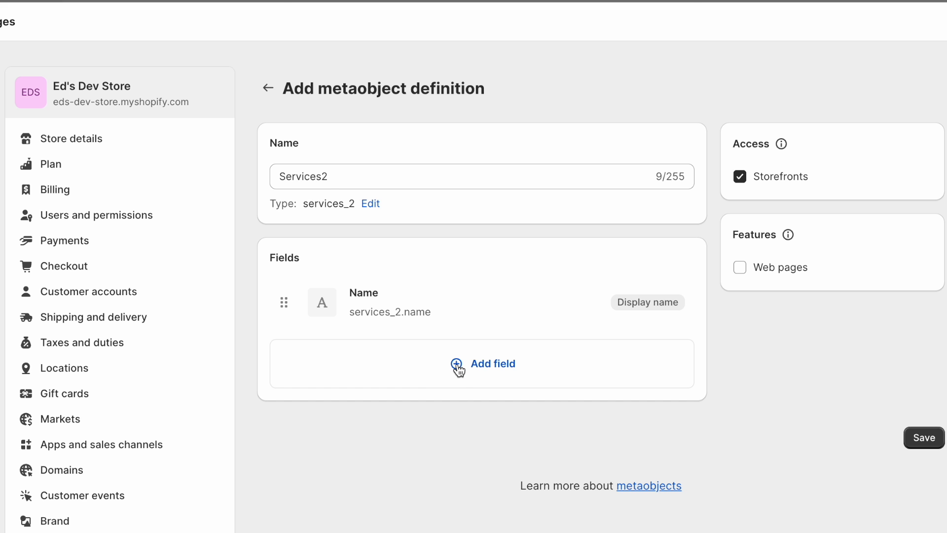
# Add a one-file field called image to the Services2 definition, accepting images but not videos.
pyautogui.click(458, 365)
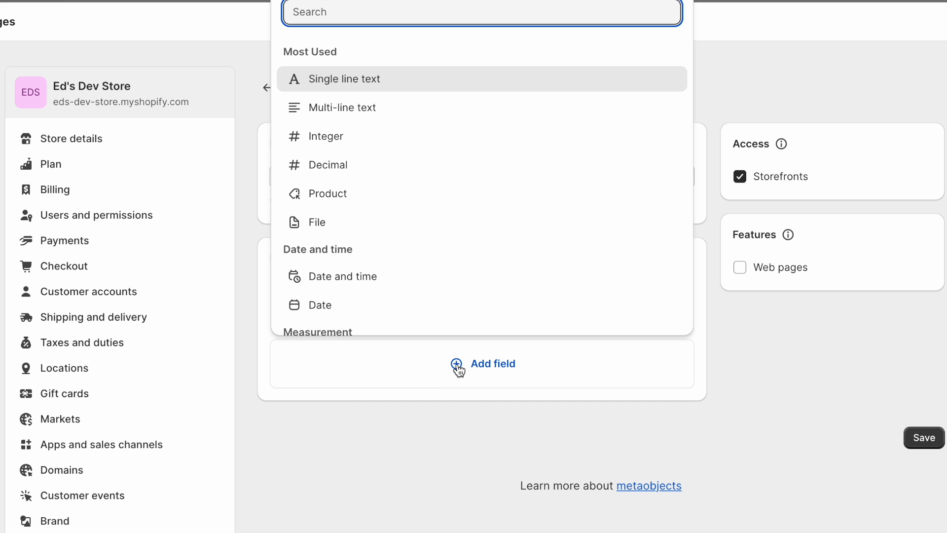
pyautogui.scroll(-3, 369, 242)
pyautogui.scroll(-2, 370, 241)
pyautogui.scroll(5, 368, 239)
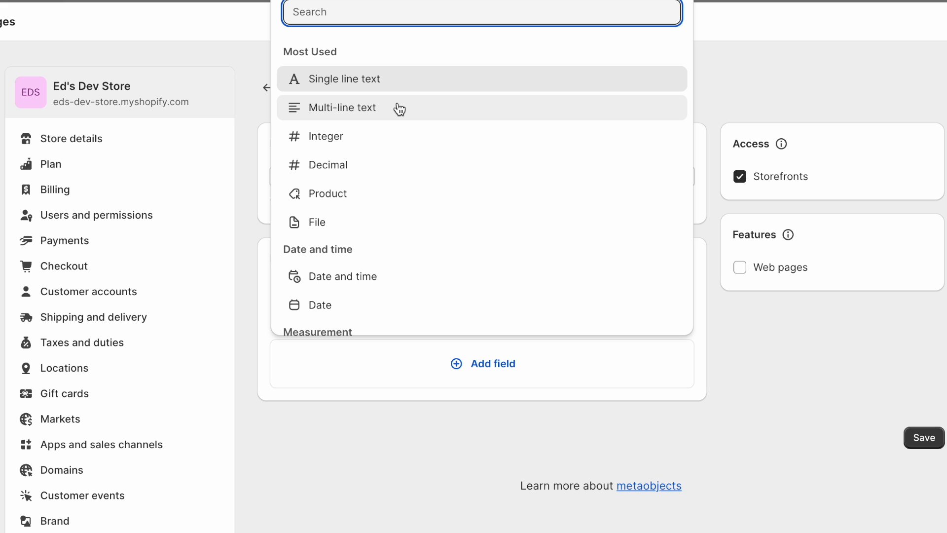
pyautogui.click(325, 232)
pyautogui.click(281, 479)
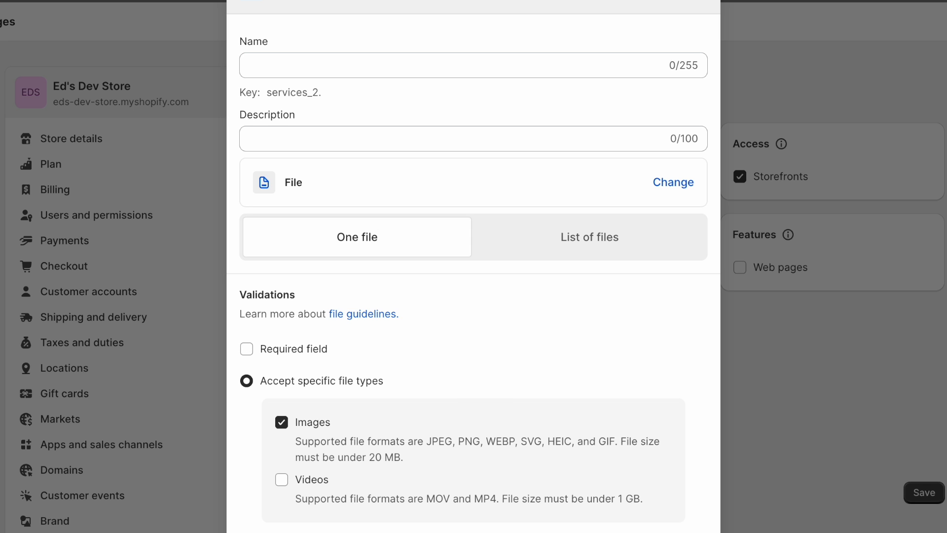
pyautogui.click(301, 66)
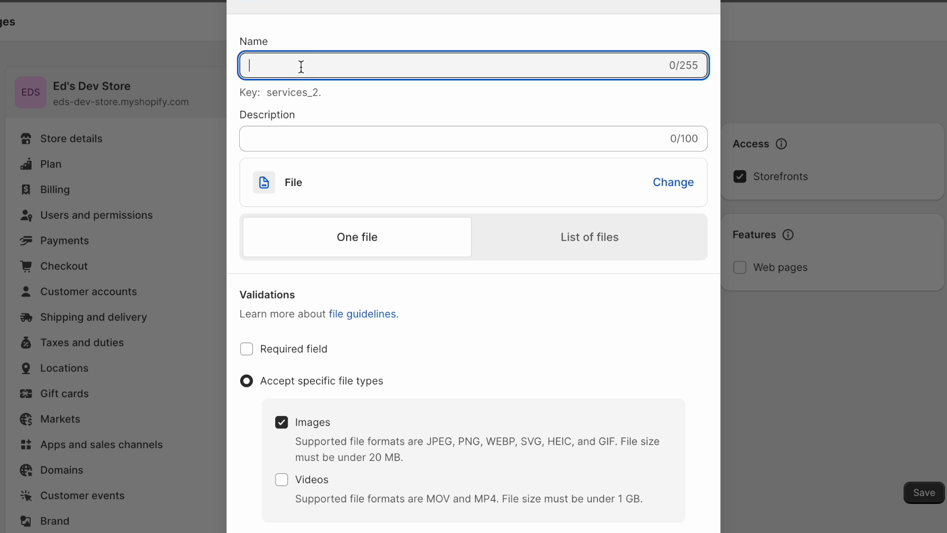
pyautogui.write('image')
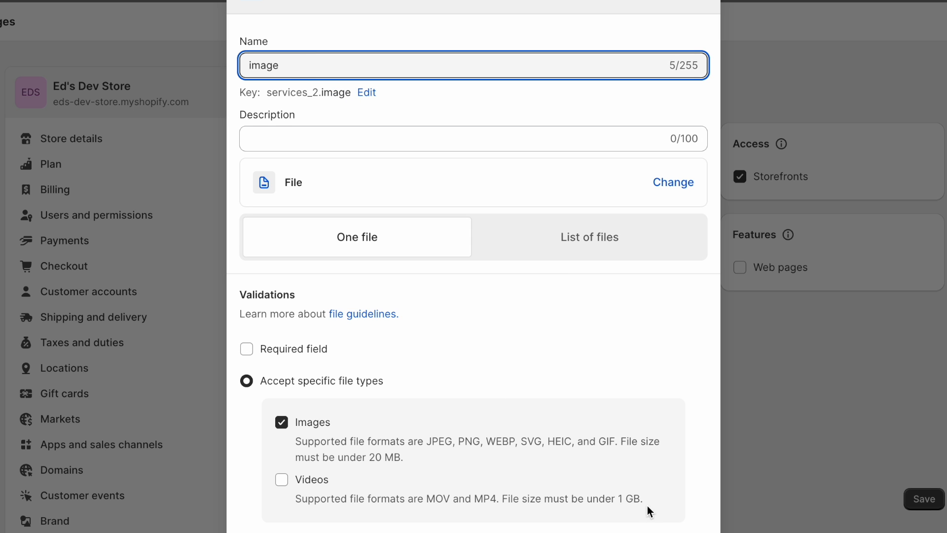
pyautogui.press('Return')
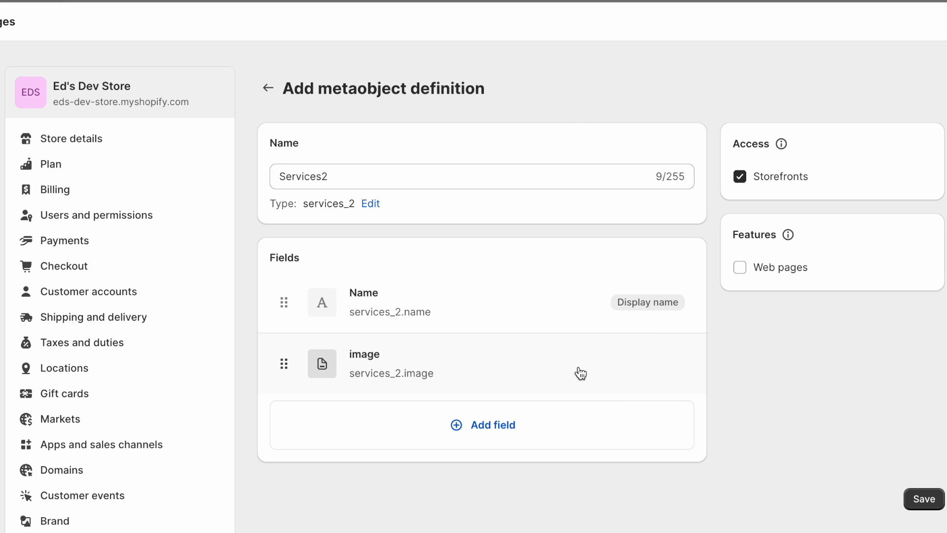
# Look through the field types available for another field and close the list without choosing one.
pyautogui.click(476, 437)
pyautogui.scroll(-7, 421, 238)
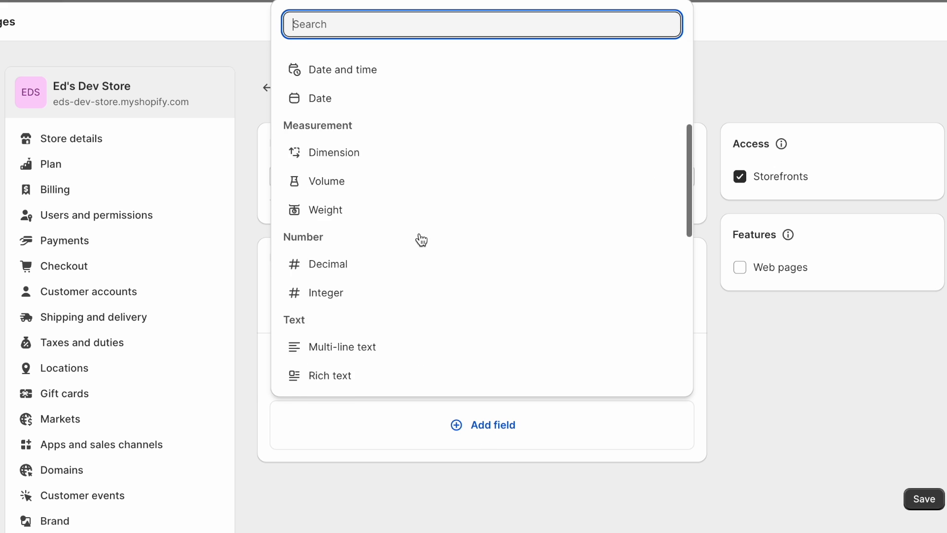
pyautogui.scroll(7, 419, 239)
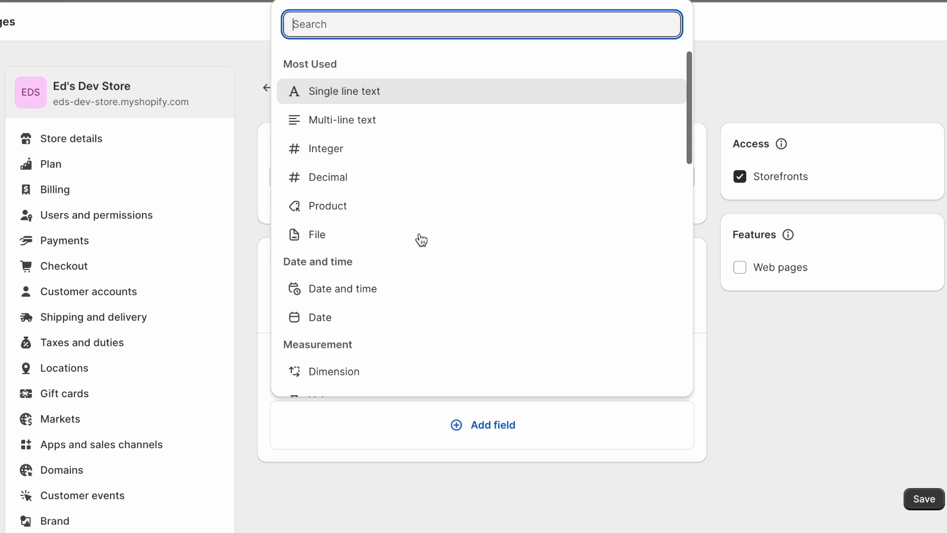
pyautogui.click(819, 352)
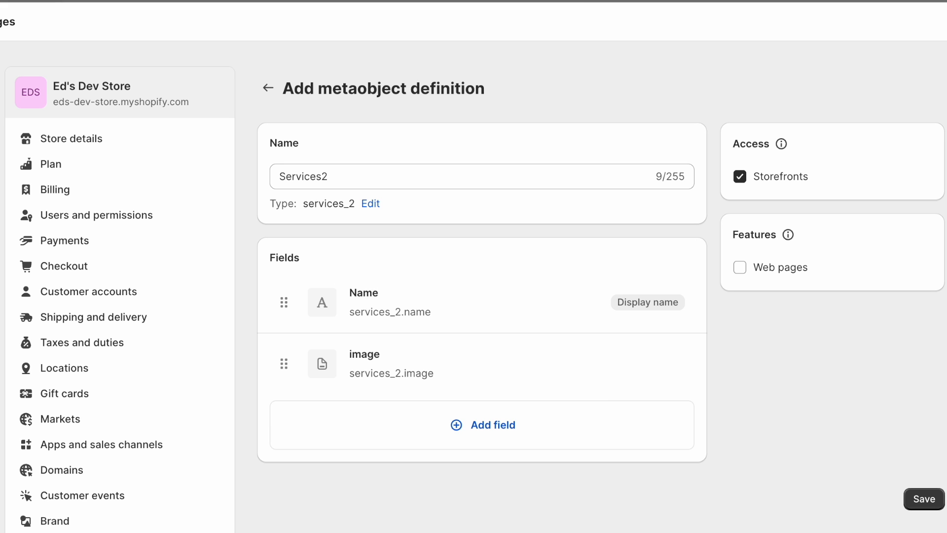
# Discard the unsaved Services2 definition and show the metaobject entries from Services.
pyautogui.press('Escape')
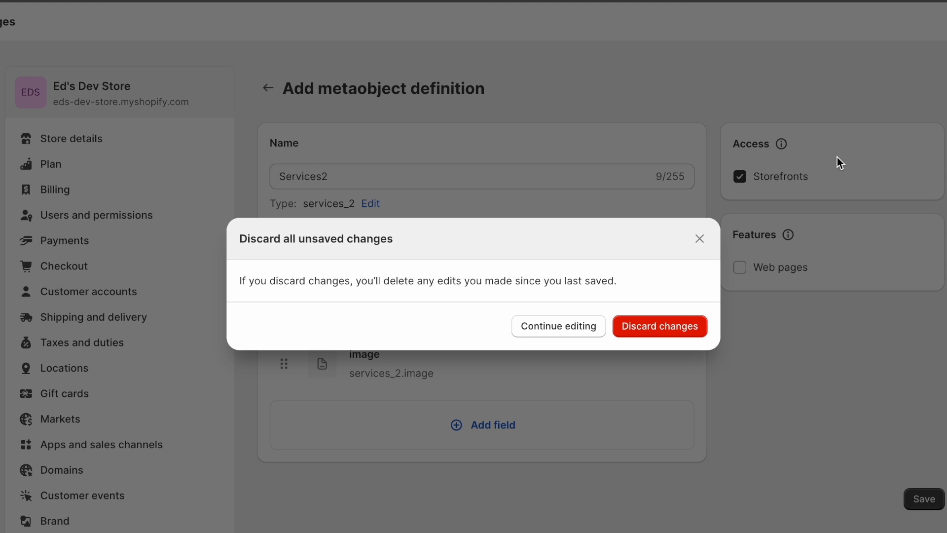
pyautogui.click(654, 327)
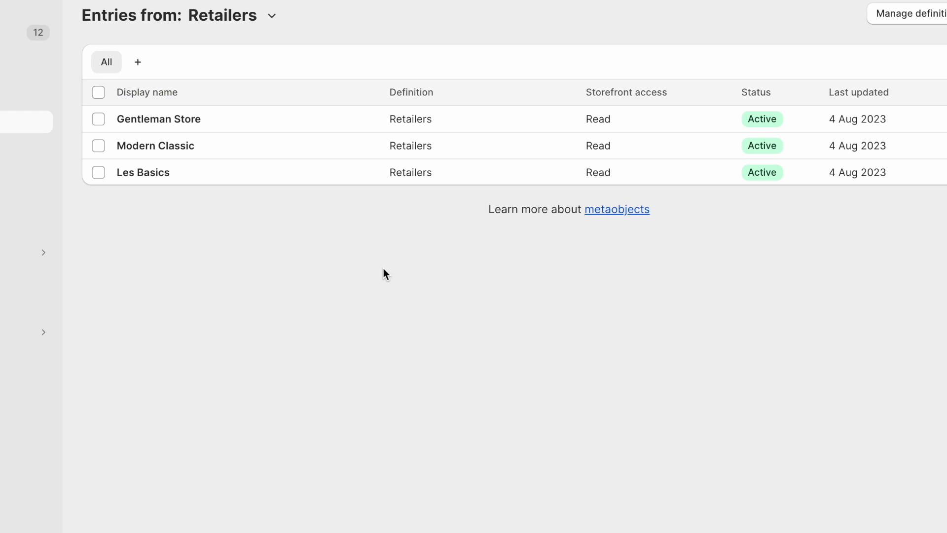
pyautogui.click(221, 10)
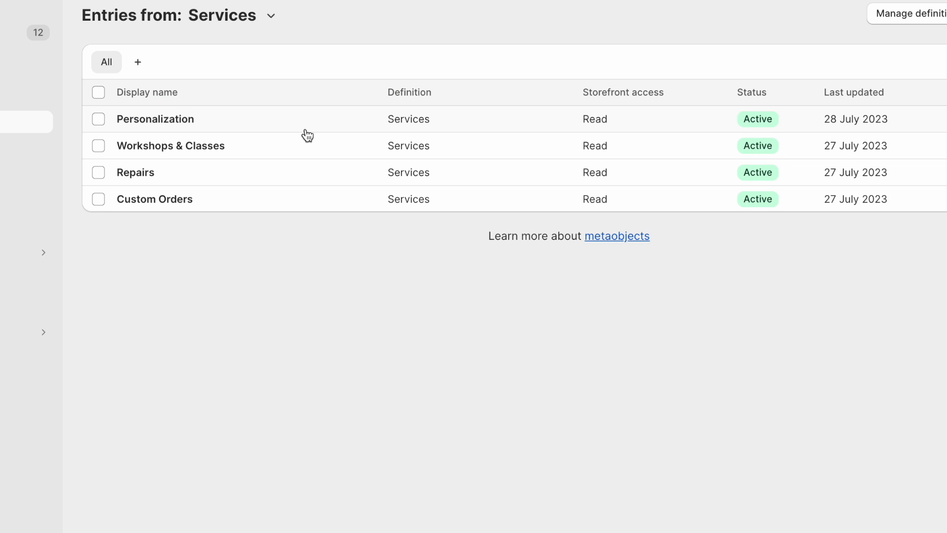
# Open the Workshops & Classes entry from the Services metaobject entries.
pyautogui.click(157, 146)
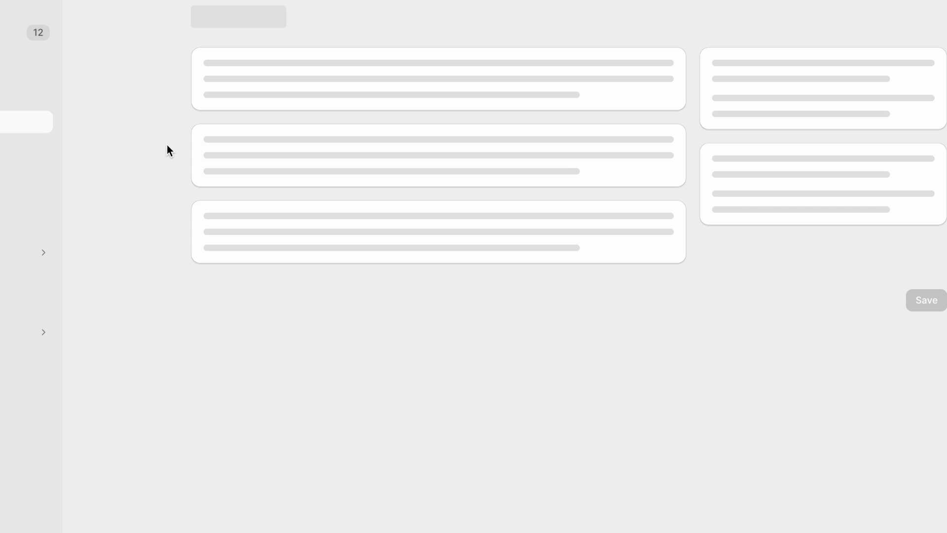
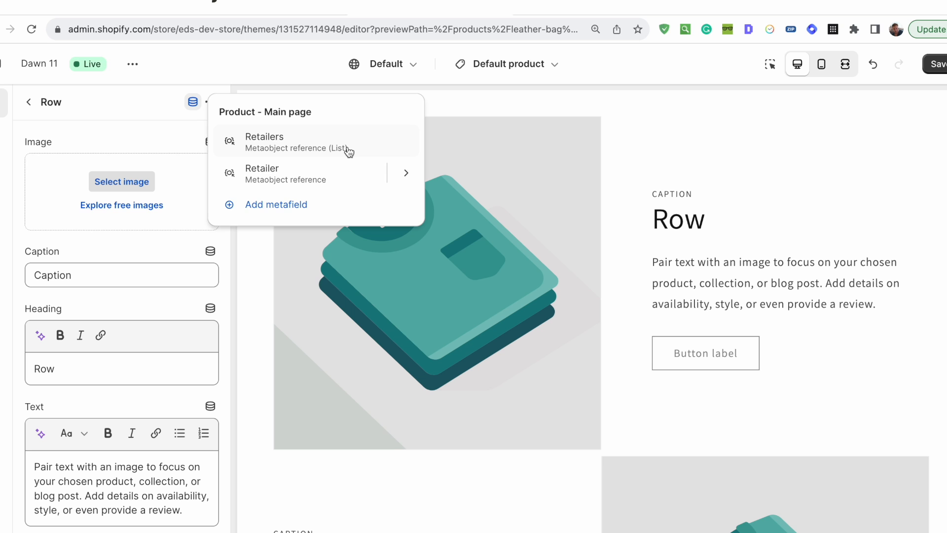
# Connect the Row block to the Retailers metaobject reference list, check the result in the preview and leave the block's settings.
pyautogui.click(349, 151)
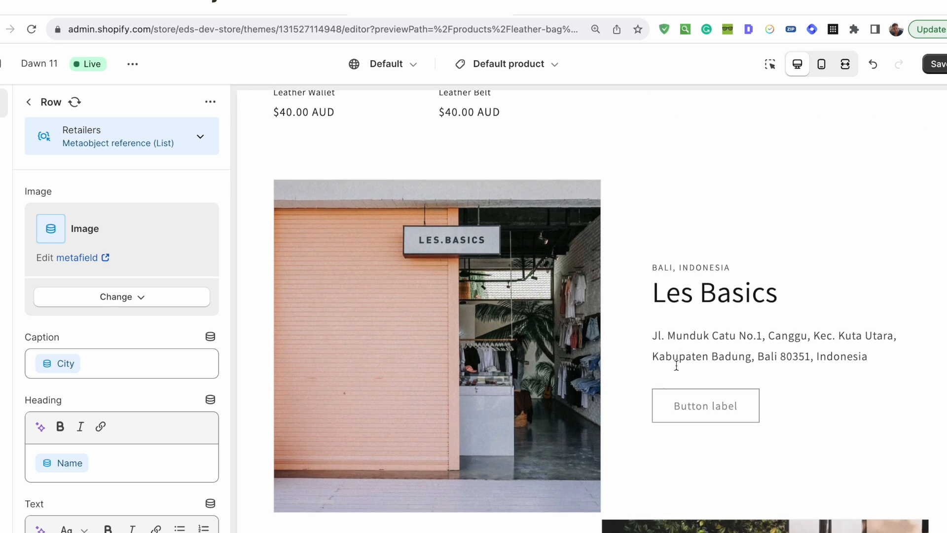
pyautogui.scroll(-6, 676, 365)
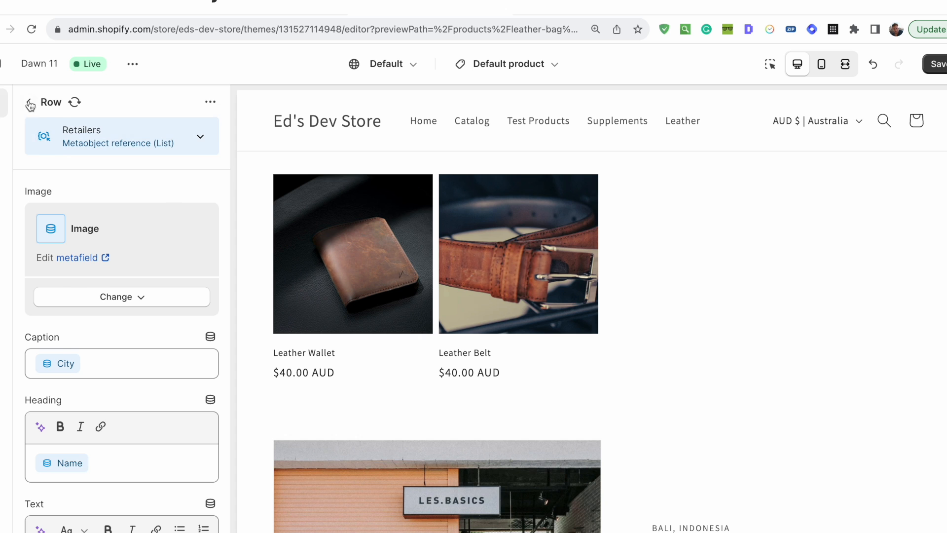
pyautogui.click(28, 101)
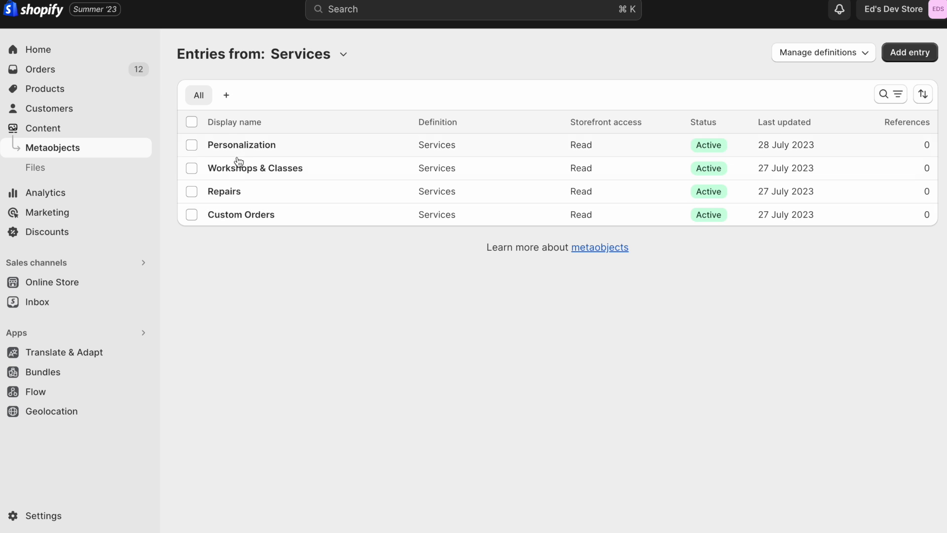
pyautogui.click(42, 283)
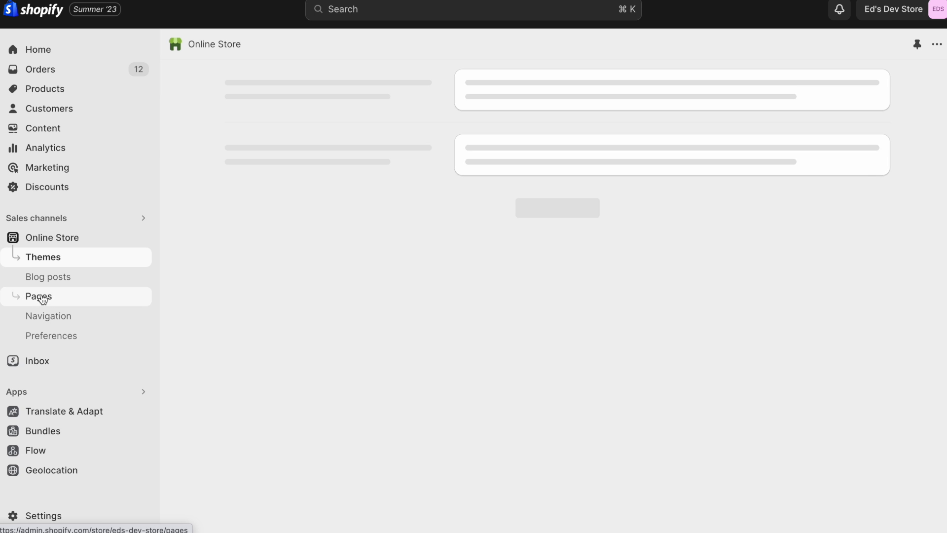
pyautogui.click(39, 295)
pyautogui.click(904, 86)
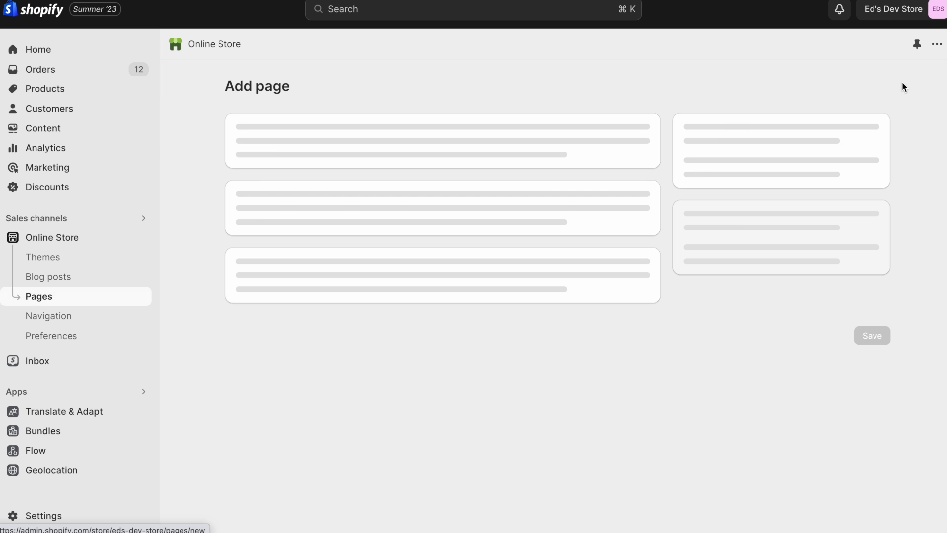
pyautogui.click(392, 152)
pyautogui.write('Repairs')
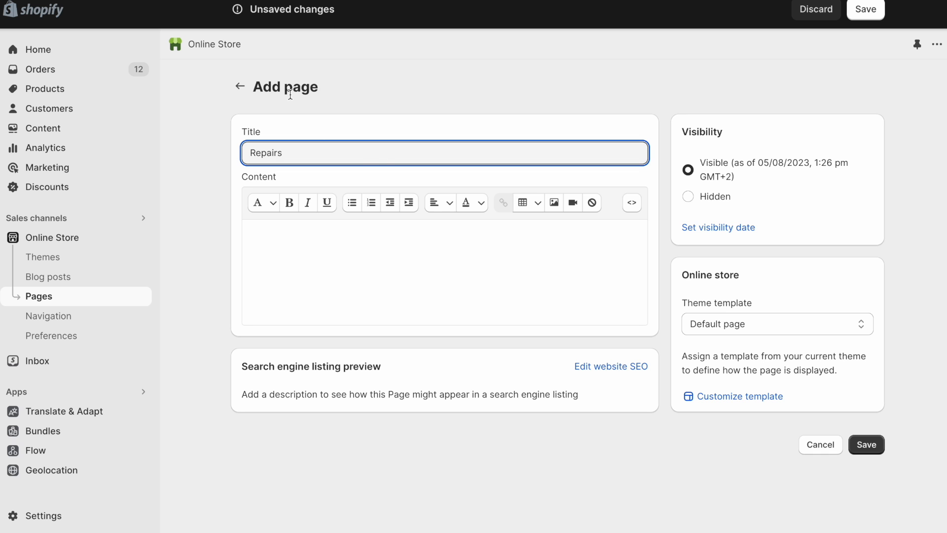
pyautogui.click(239, 87)
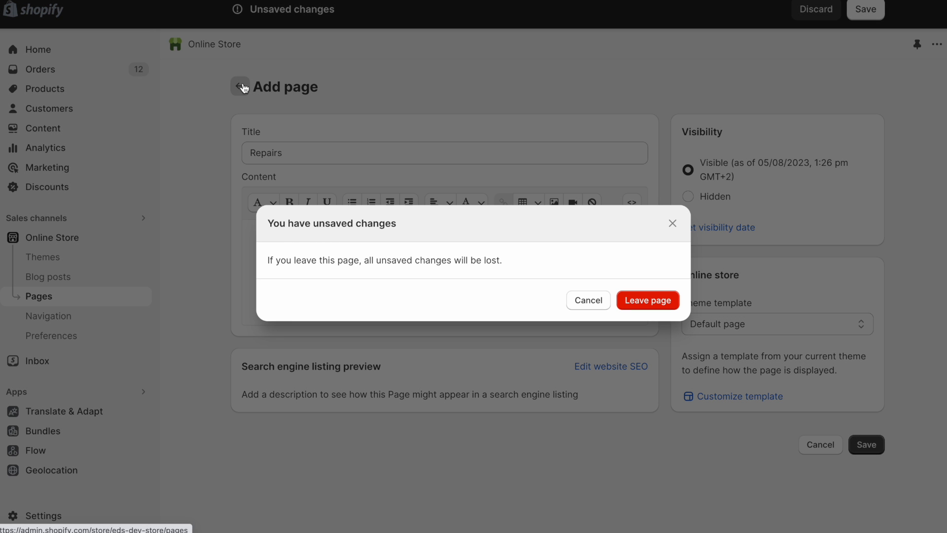
pyautogui.click(648, 299)
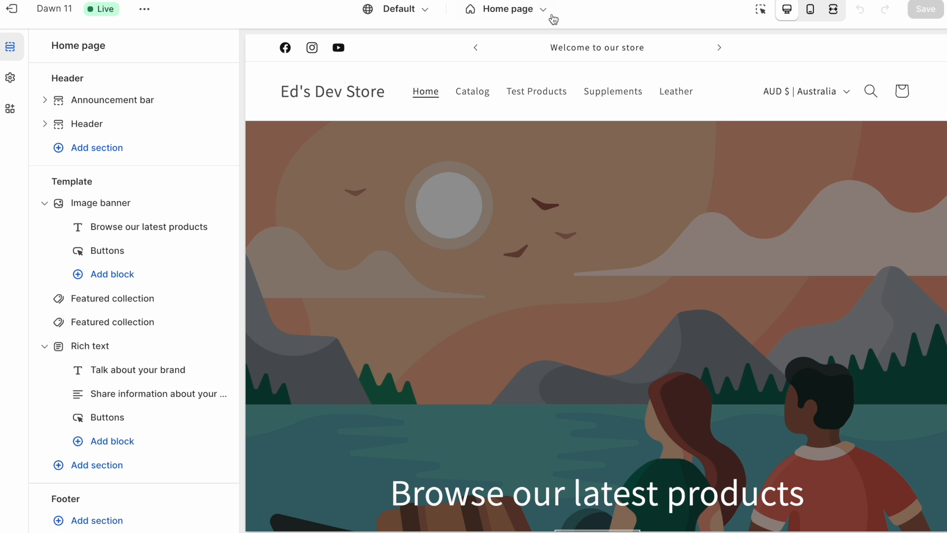
# Start a new metaobject template in the theme editor, based on the Services definition.
pyautogui.click(542, 12)
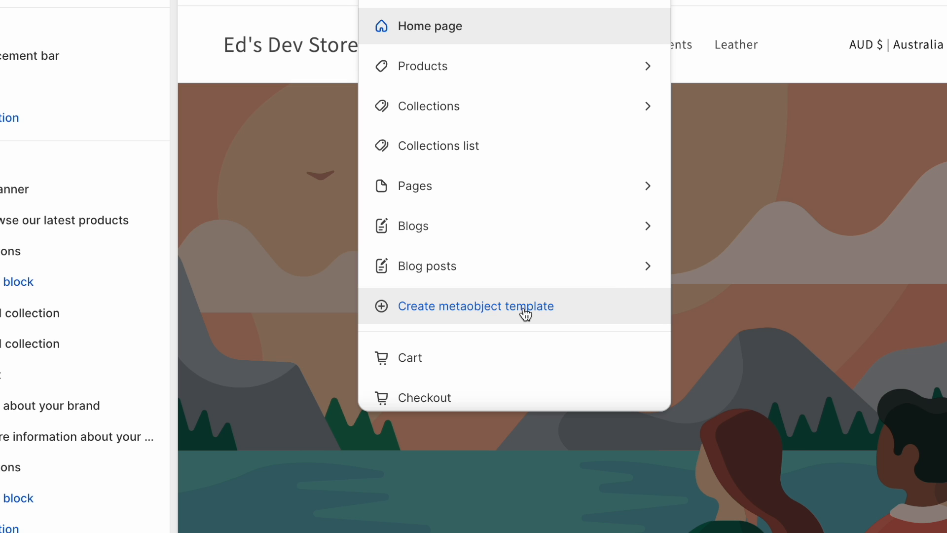
pyautogui.click(526, 315)
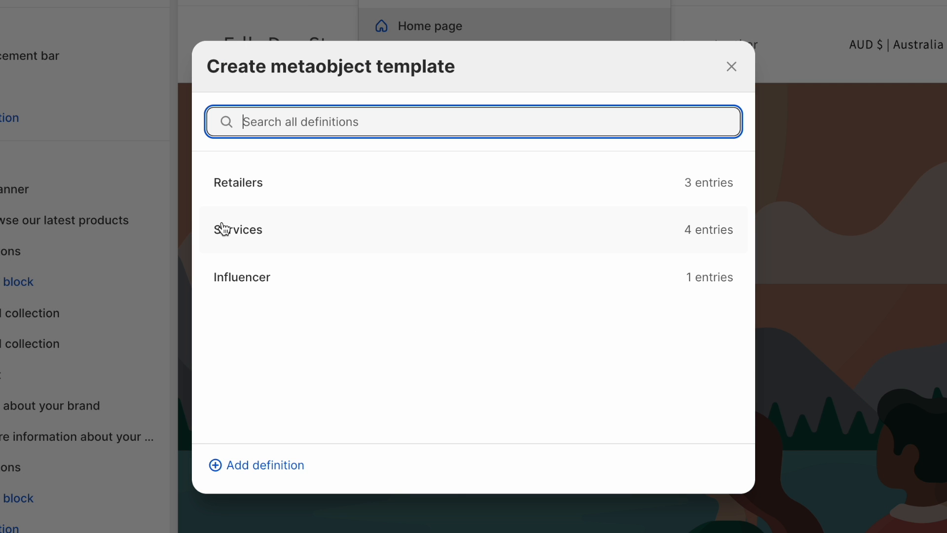
pyautogui.click(371, 232)
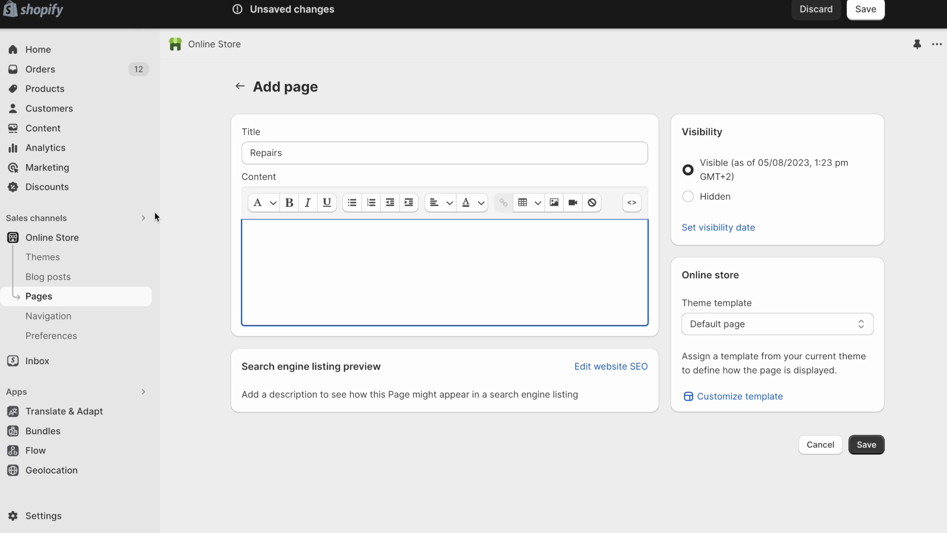
# Show the search engine listing settings of the unsaved Repairs page.
pyautogui.click(610, 366)
pyautogui.scroll(-3, 610, 364)
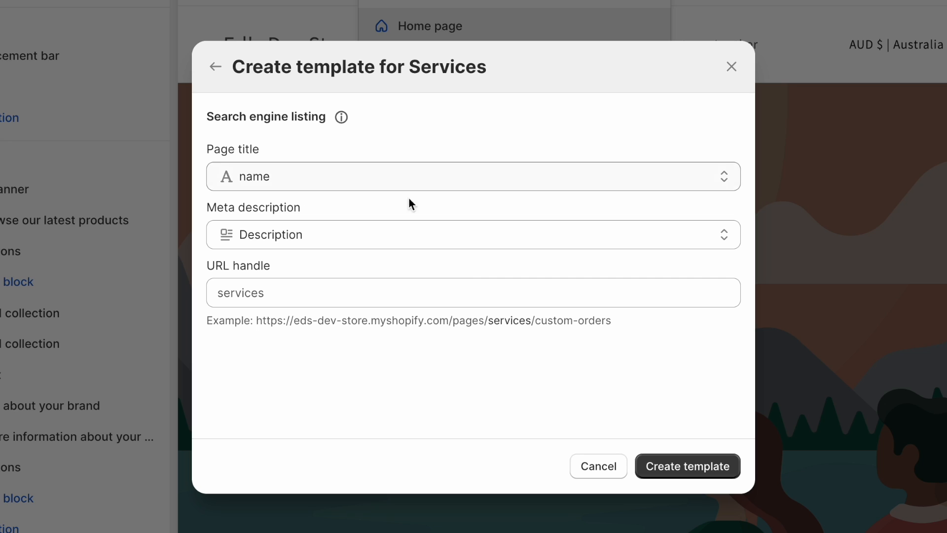
# Create the Services template with name as page title, Description as meta description and the default services URL handle.
pyautogui.click(342, 183)
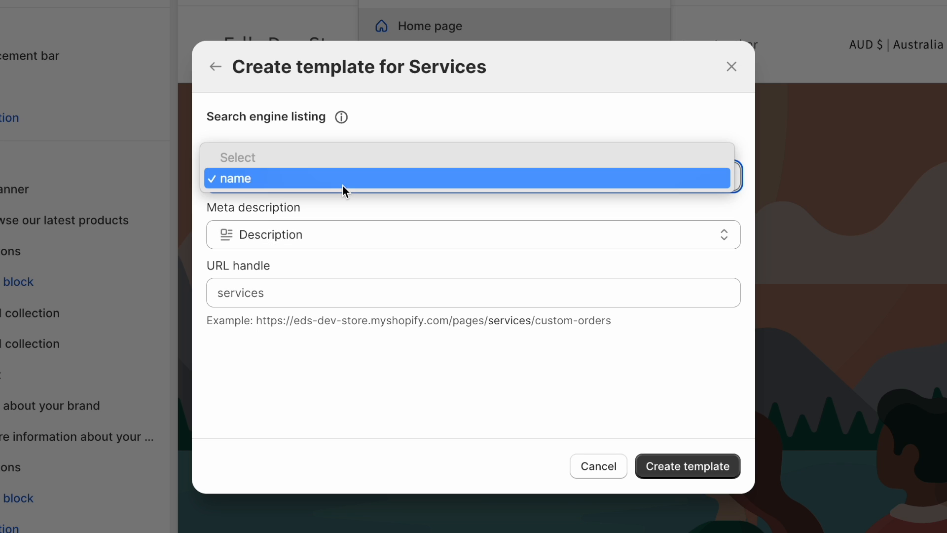
pyautogui.click(335, 234)
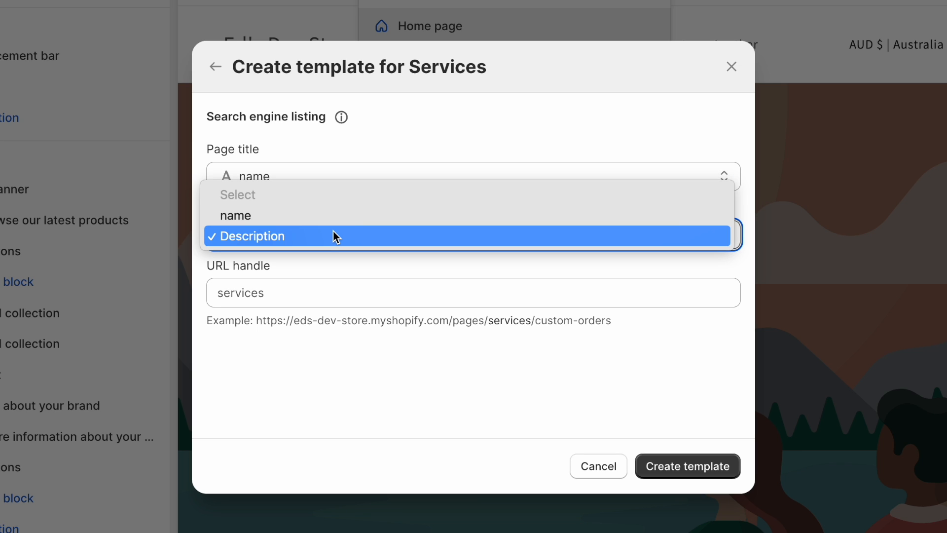
pyautogui.click(330, 252)
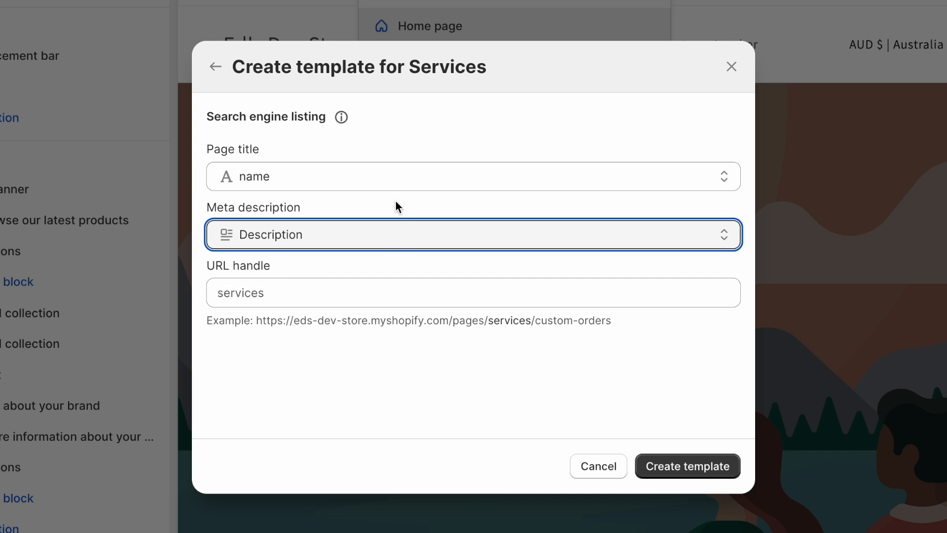
pyautogui.click(350, 303)
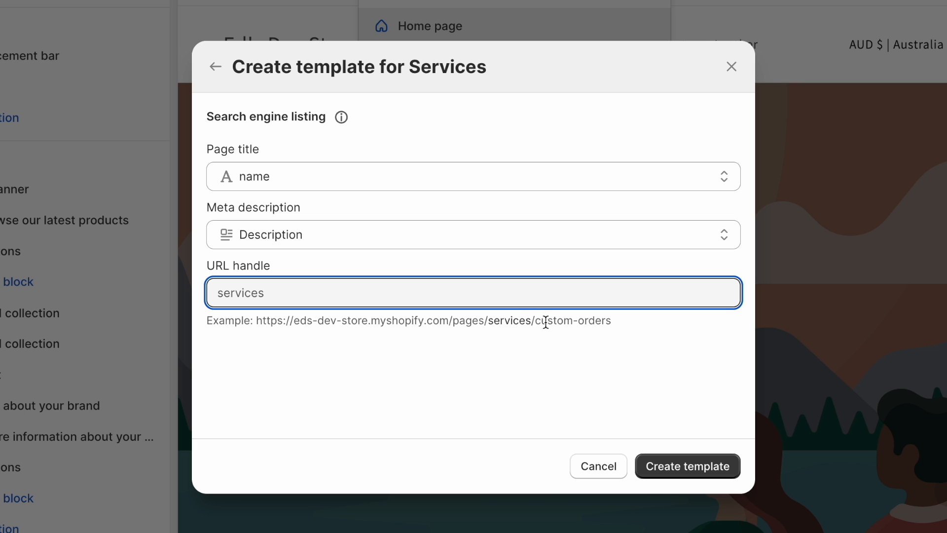
pyautogui.moveTo(537, 319); pyautogui.dragTo(650, 320)
pyautogui.click(624, 329)
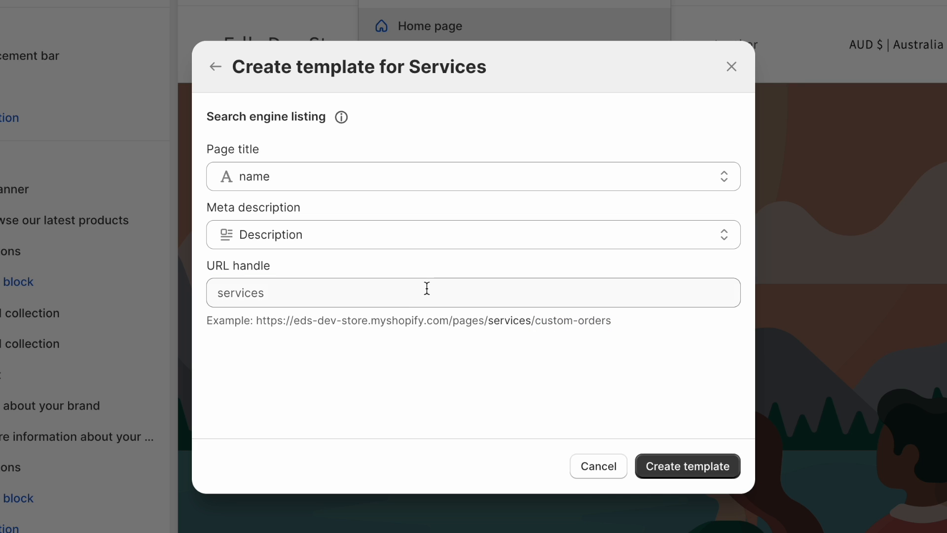
pyautogui.click(711, 472)
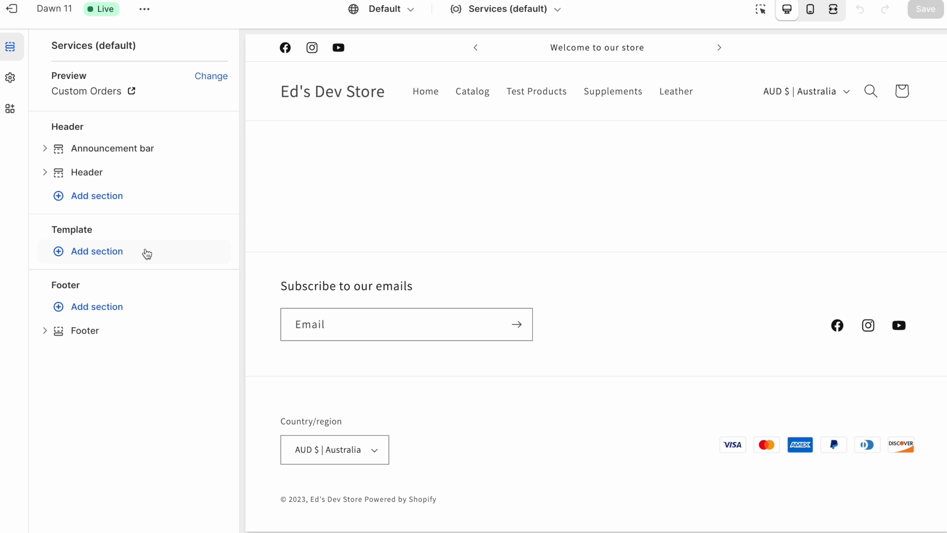
# Add an Image with text section to the Services template and replace its heading text with the name field.
pyautogui.click(147, 253)
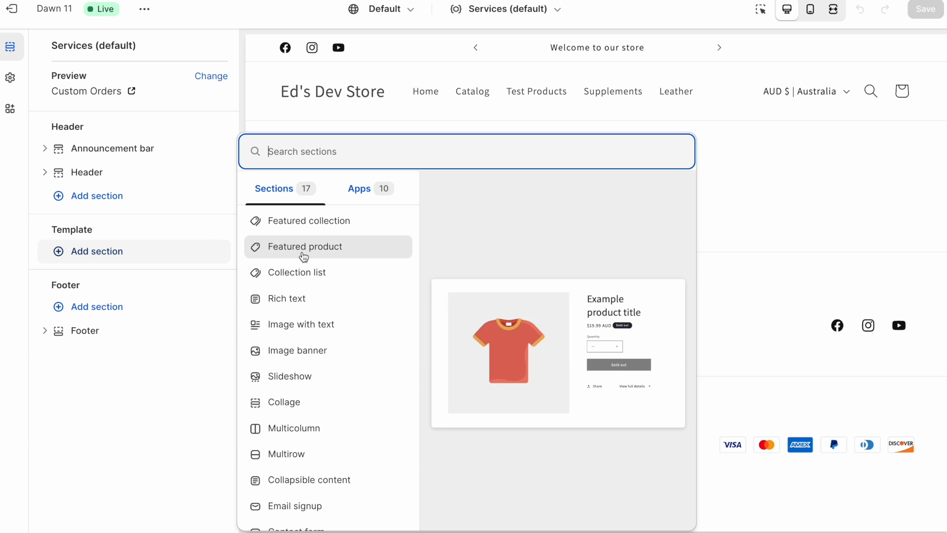
pyautogui.click(314, 324)
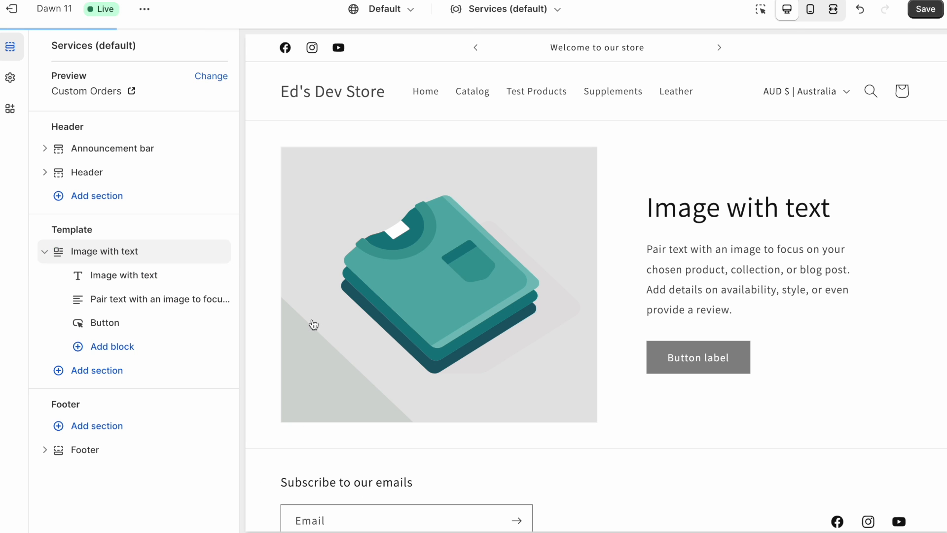
pyautogui.click(138, 279)
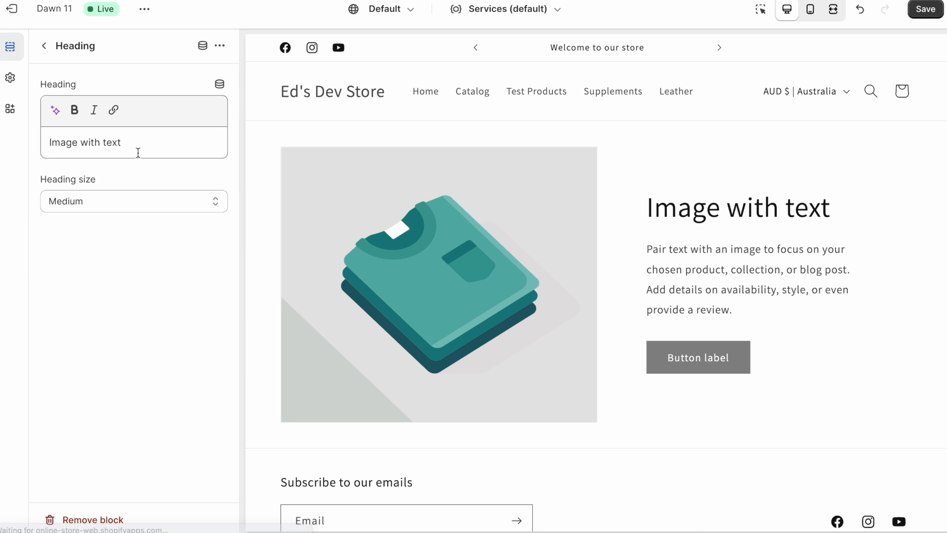
pyautogui.click(148, 148)
pyautogui.hotkey('ctrl', 'a')
pyautogui.press('BackSpace')
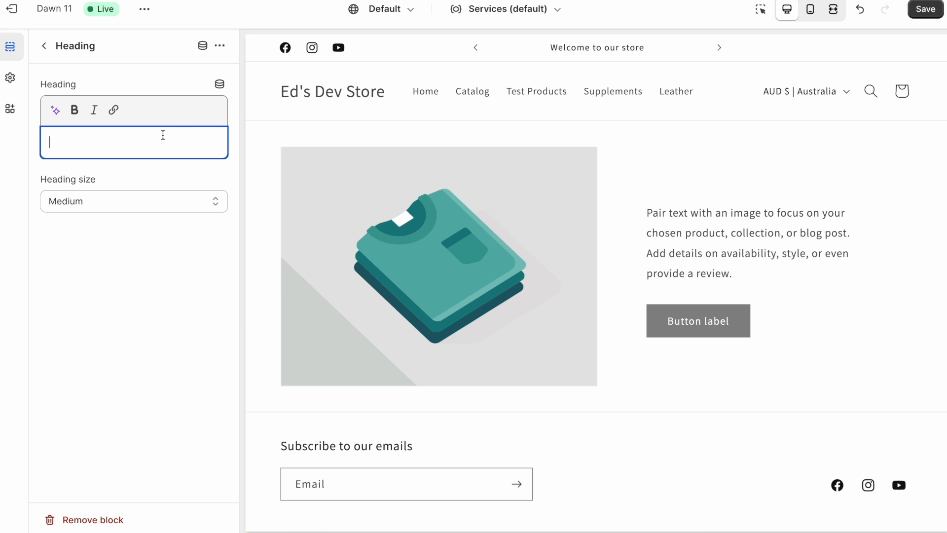
pyautogui.click(220, 85)
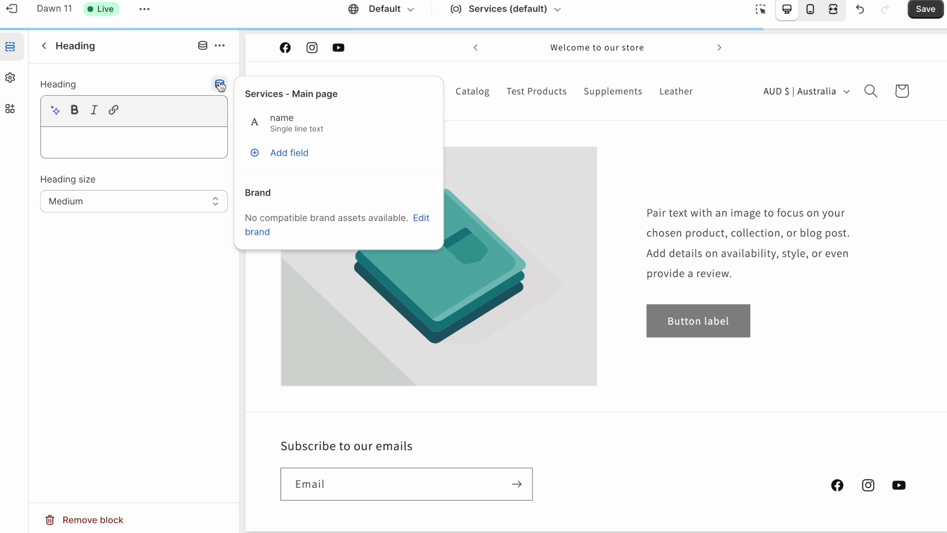
pyautogui.click(306, 122)
pyautogui.click(44, 46)
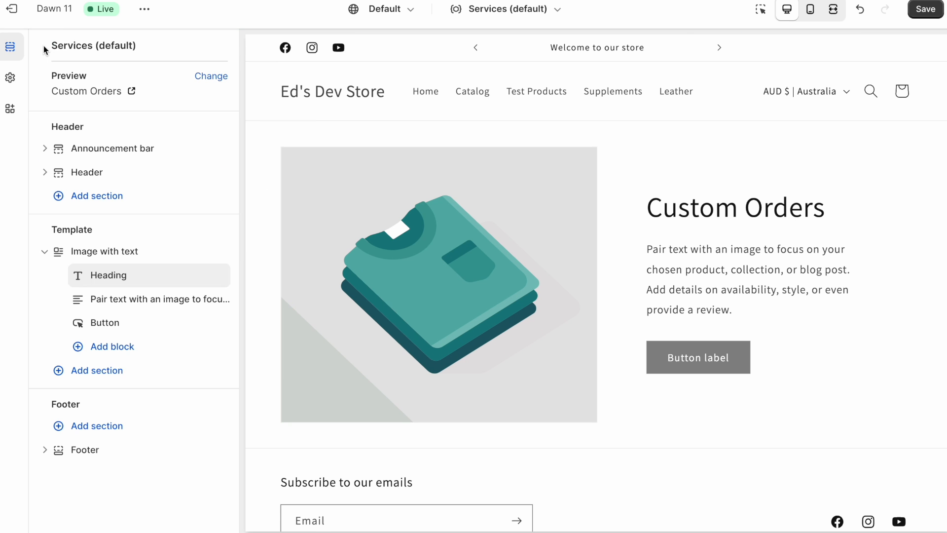
# Connect the image of the Image with text section to the Services Image field.
pyautogui.click(115, 260)
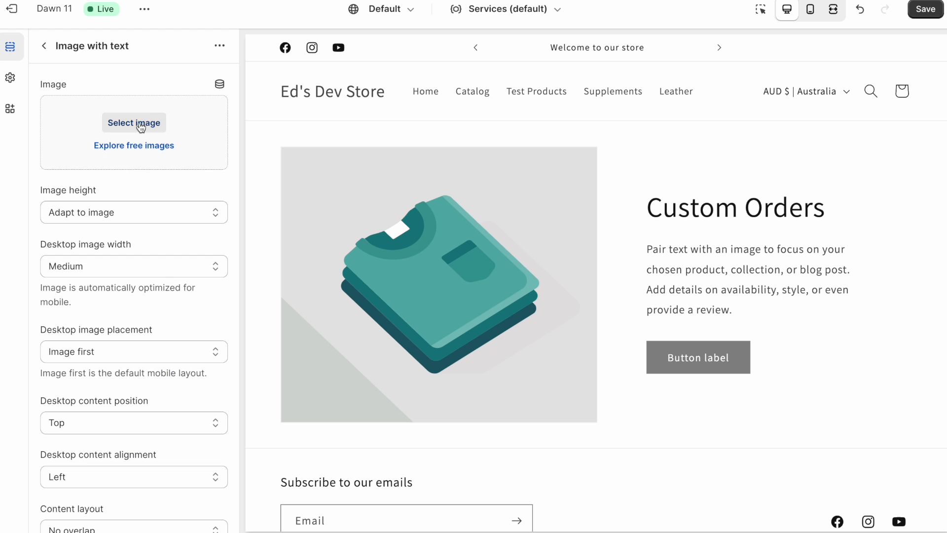
pyautogui.click(220, 84)
pyautogui.click(351, 125)
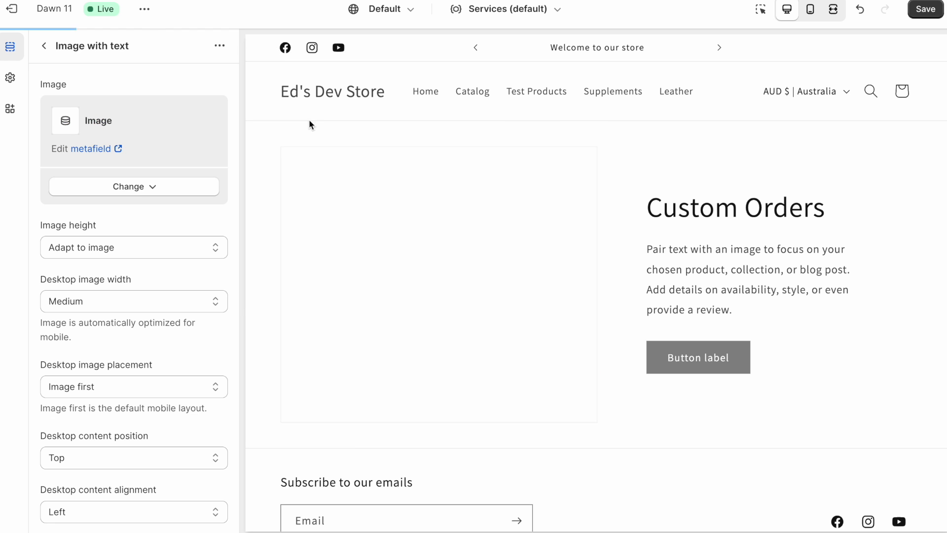
pyautogui.click(44, 45)
# Replace the placeholder content of the section's text block with the Services Description field.
pyautogui.click(113, 299)
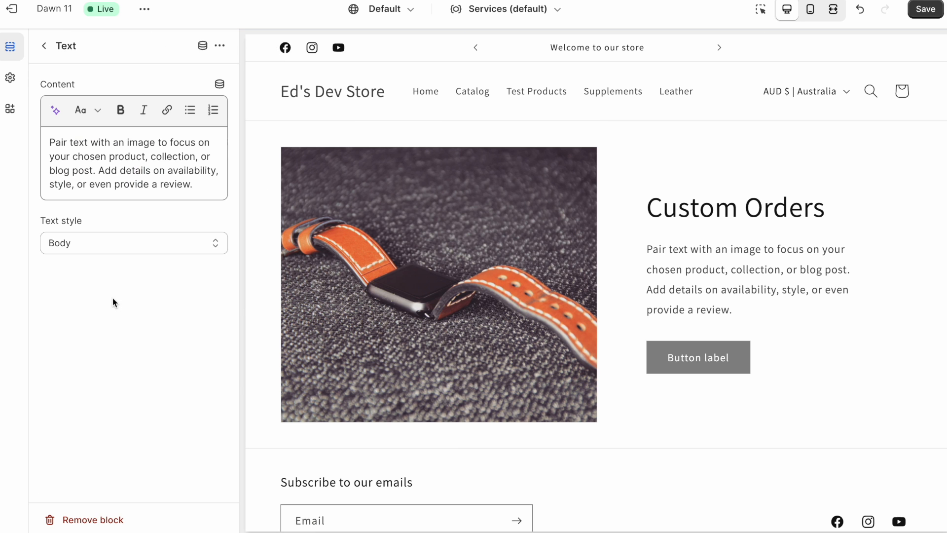
pyautogui.click(167, 184)
pyautogui.hotkey('ctrl', 'a')
pyautogui.press('BackSpace')
pyautogui.click(219, 85)
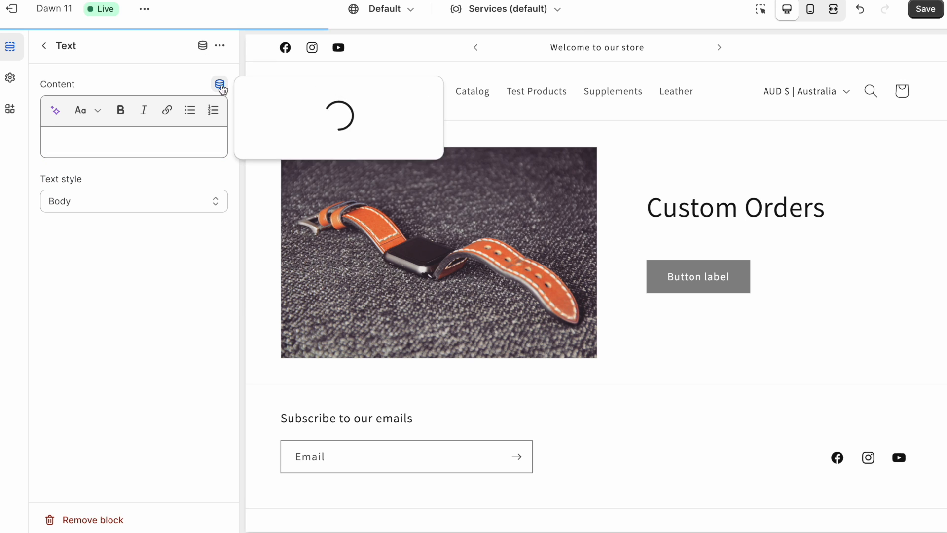
pyautogui.click(323, 130)
pyautogui.click(44, 46)
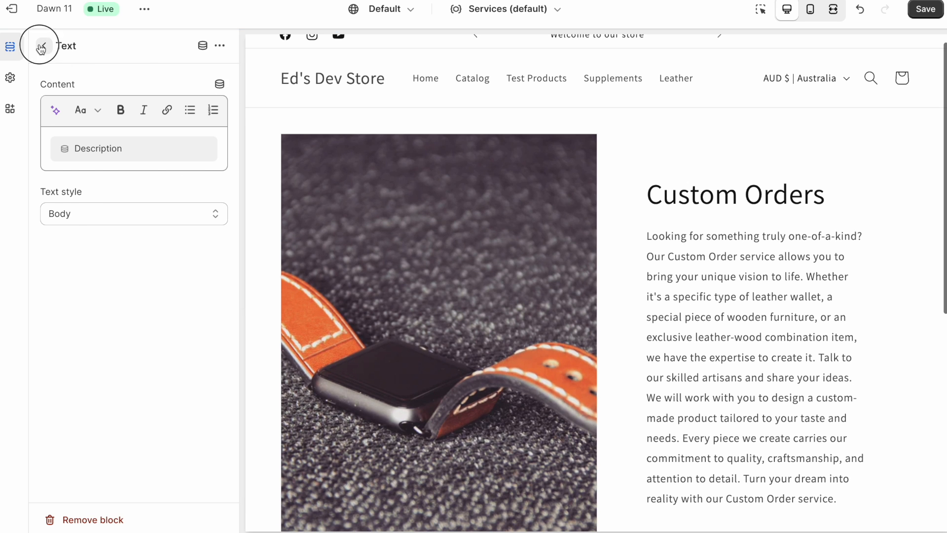
# Check the Custom Orders preview and save the Services template.
pyautogui.scroll(-2, 655, 306)
pyautogui.scroll(-4, 504, 206)
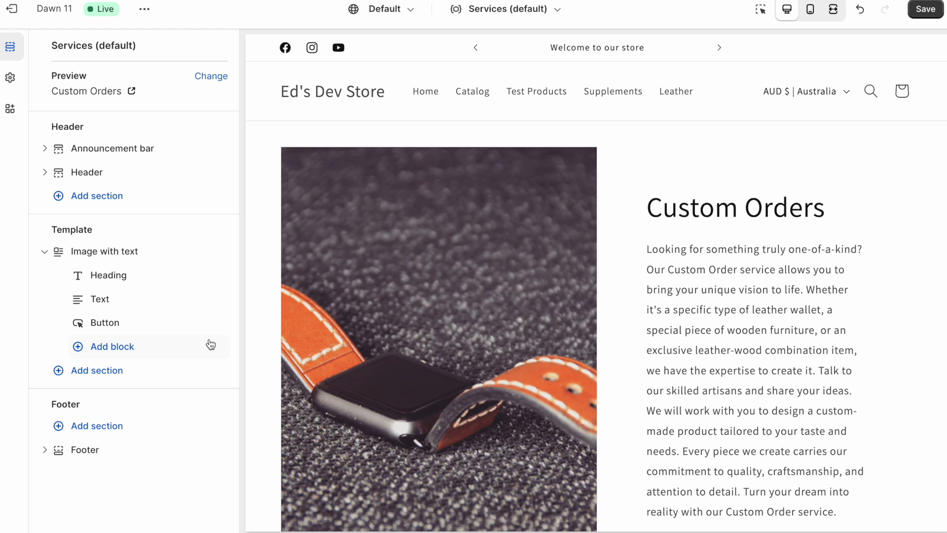
pyautogui.hotkey('ctrl', 's')
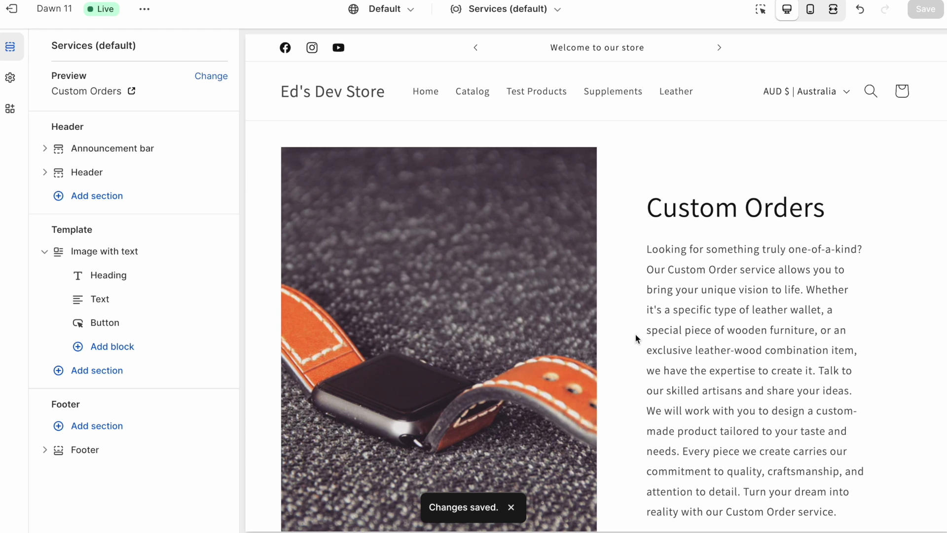
# Preview the Services template with the Repairs entry and with the Workshops & Classes entry, checking the whole page.
pyautogui.click(210, 75)
pyautogui.click(125, 150)
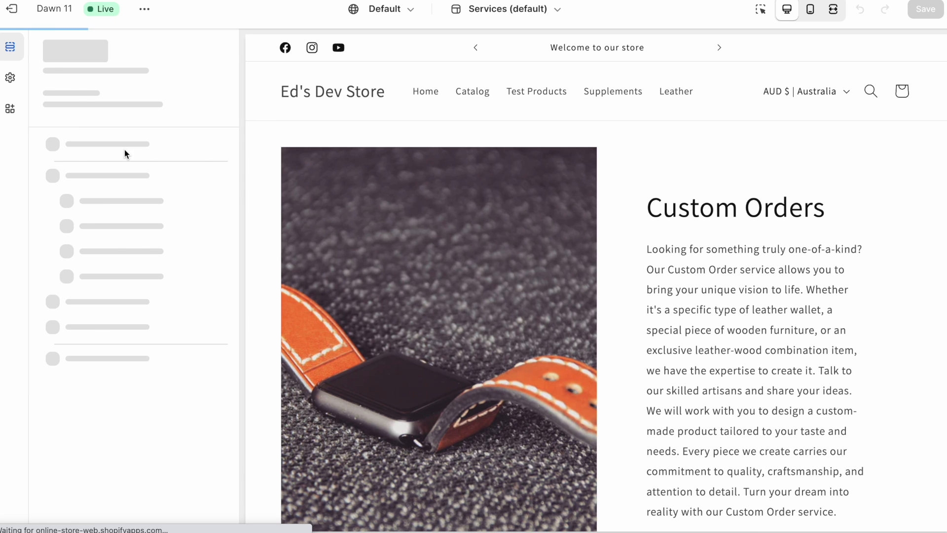
pyautogui.click(209, 74)
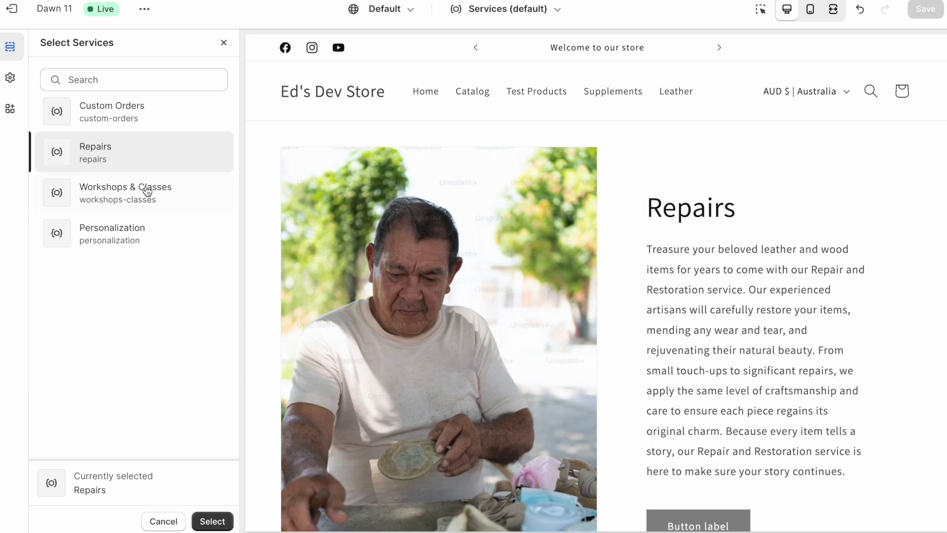
pyautogui.moveTo(156, 194); pyautogui.dragTo(160, 196)
pyautogui.click(137, 194)
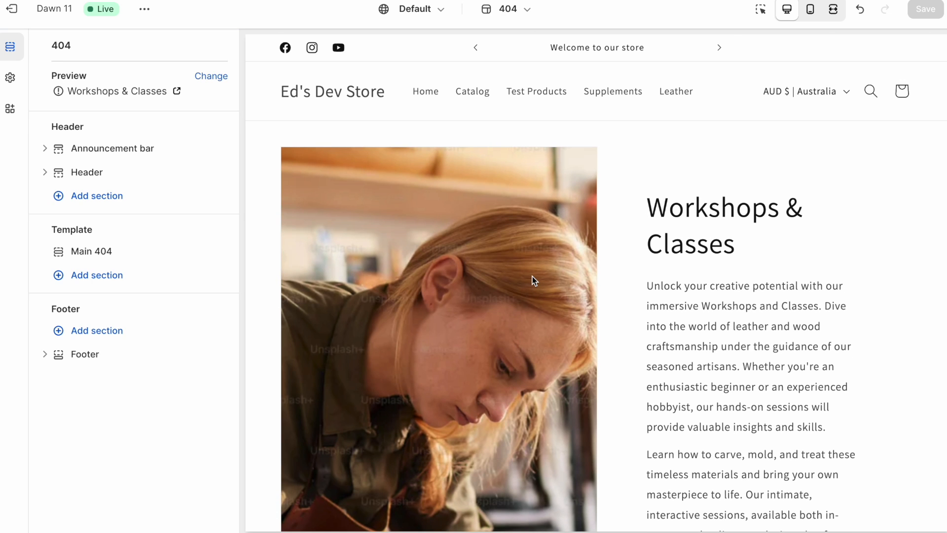
pyautogui.scroll(-4, 629, 262)
pyautogui.scroll(-3, 629, 262)
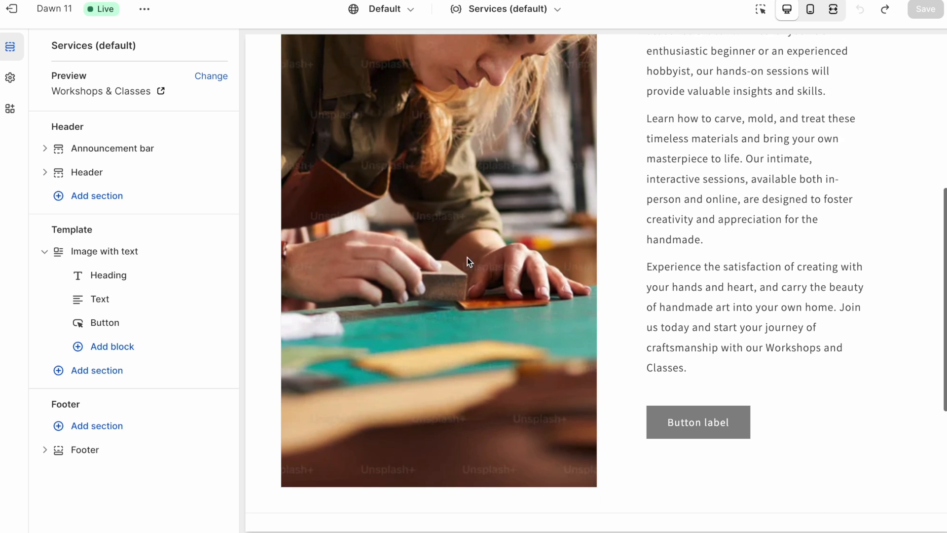
# Remove the Button block from the Image with text section, and add a Contact form section to the saved Services template.
pyautogui.click(94, 322)
pyautogui.click(93, 522)
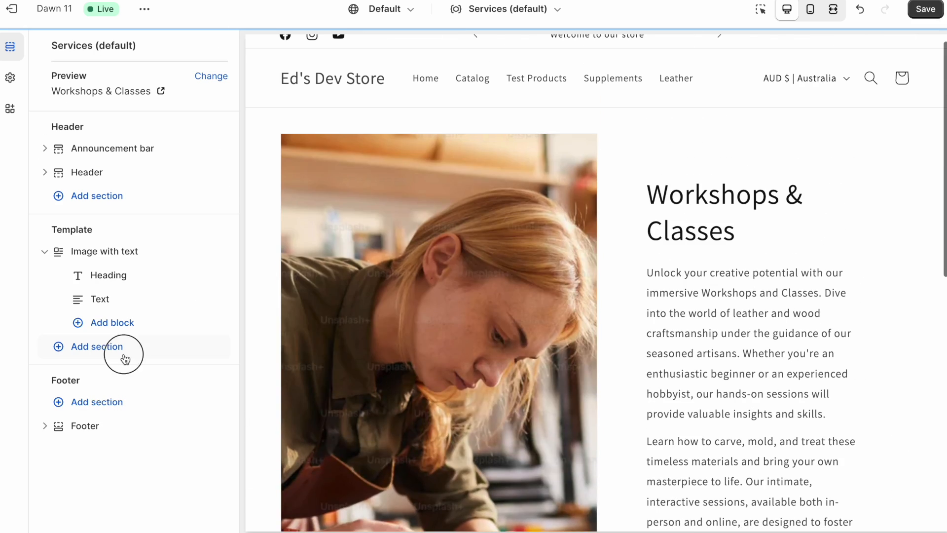
pyautogui.click(125, 351)
pyautogui.click(299, 416)
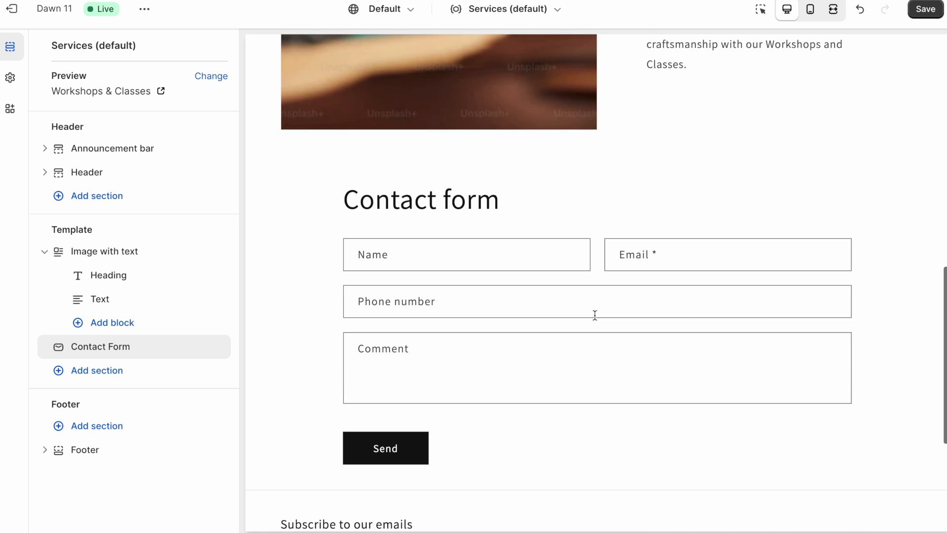
pyautogui.click(926, 9)
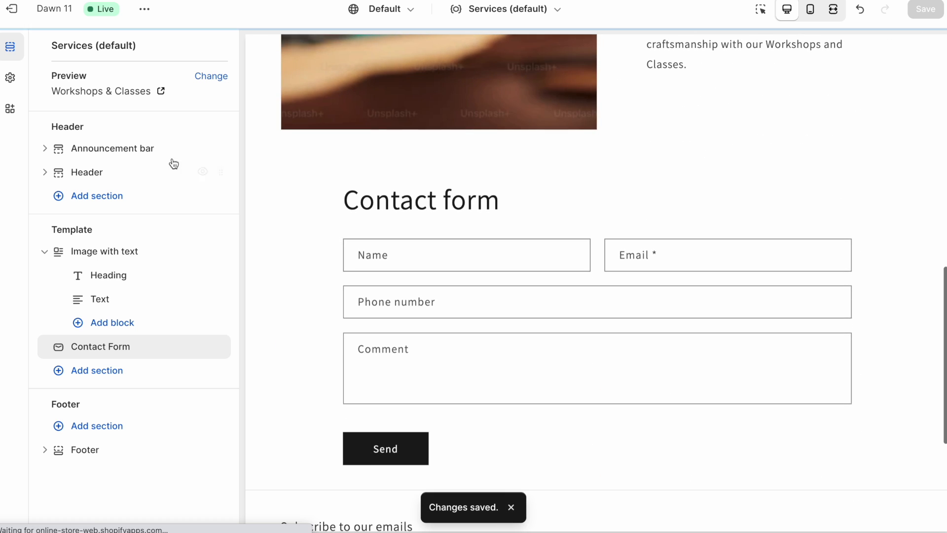
pyautogui.scroll(10, 346, 253)
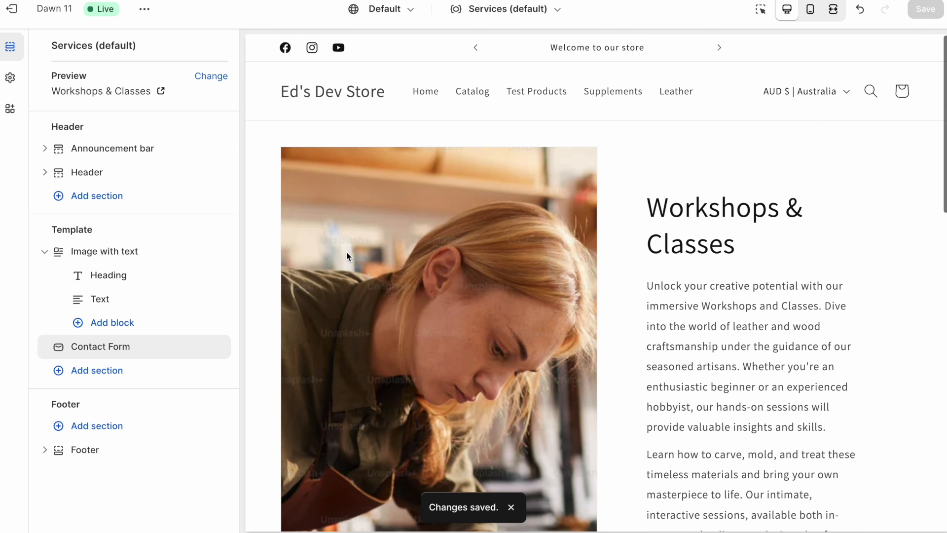
# Review the "Output them in a list" heading in the metaobject notes and look over the Workshops & Classes preview in the theme editor.
pyautogui.press('super+Tab')
pyautogui.click(289, 229)
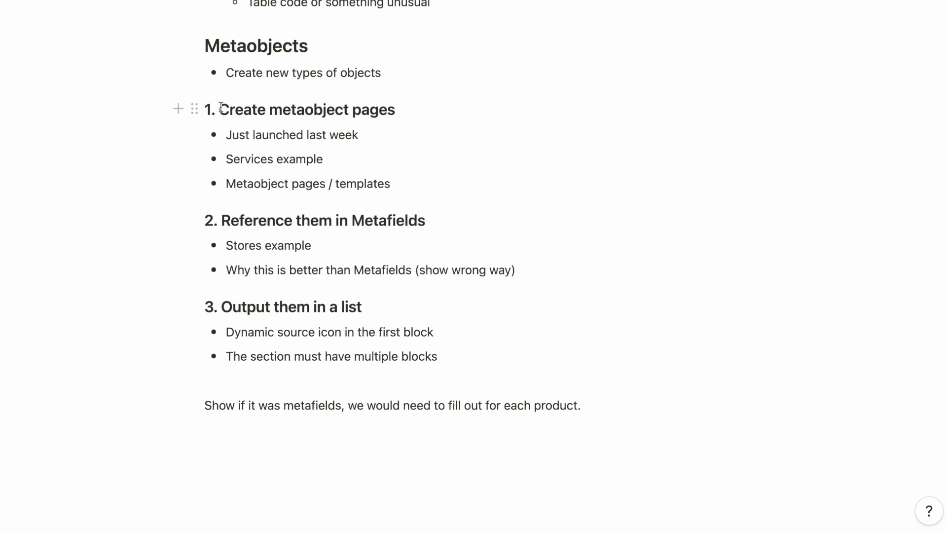
pyautogui.moveTo(222, 307); pyautogui.dragTo(370, 298)
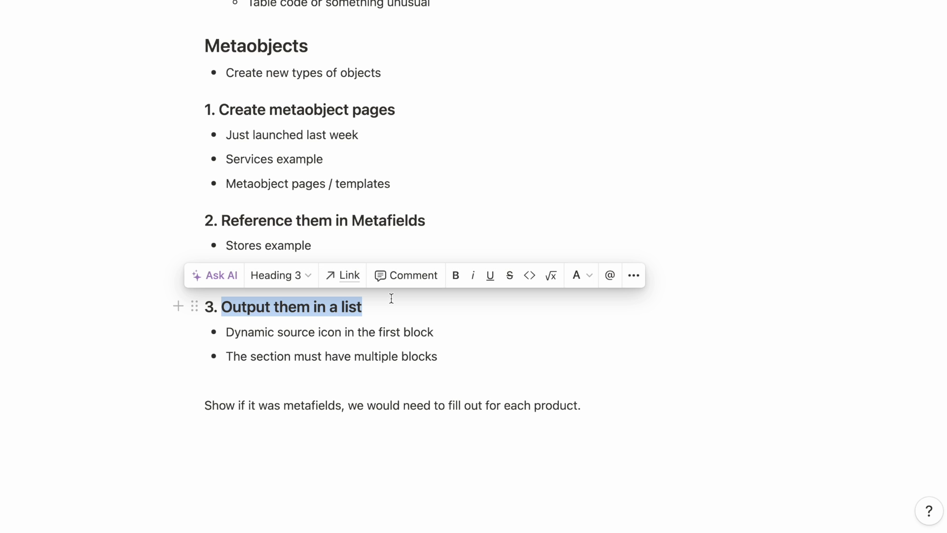
pyautogui.click(383, 305)
pyautogui.press('super+Tab')
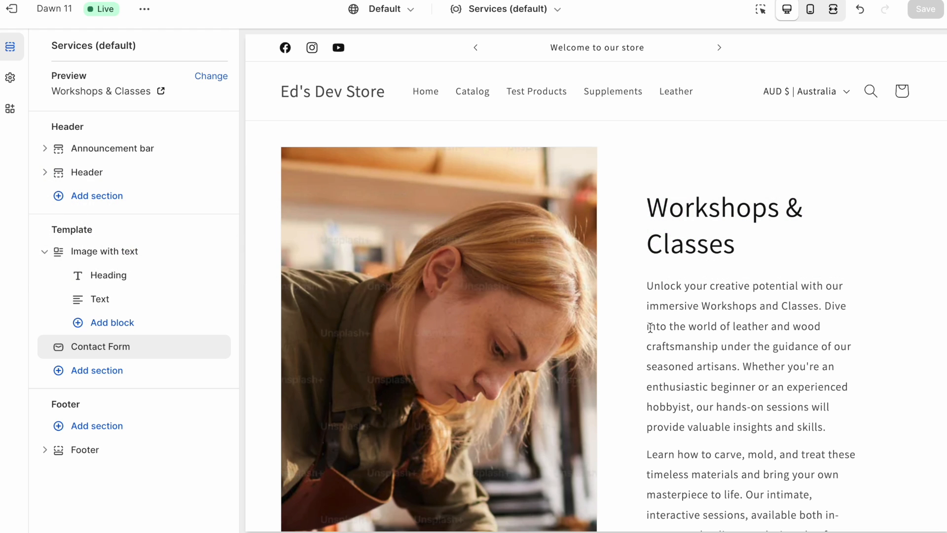
pyautogui.scroll(-7, 650, 328)
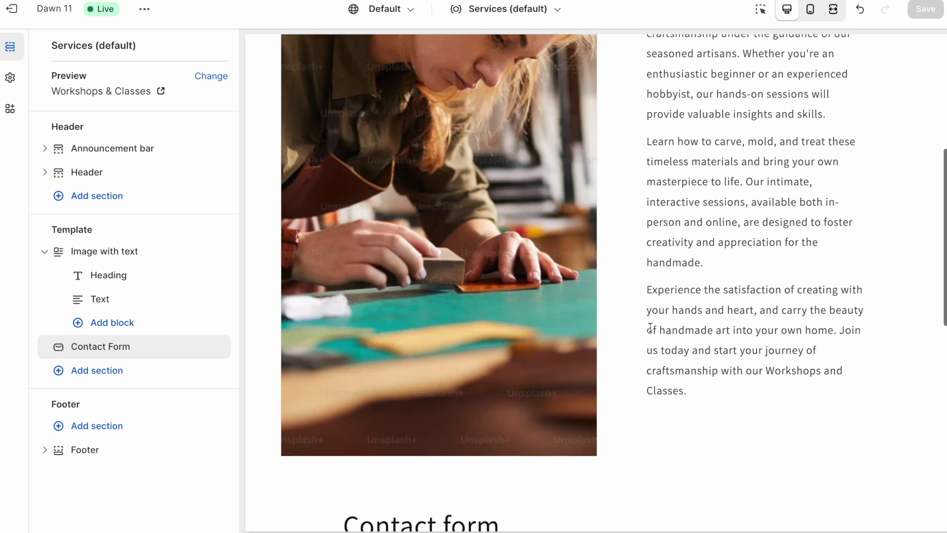
pyautogui.scroll(-2, 650, 327)
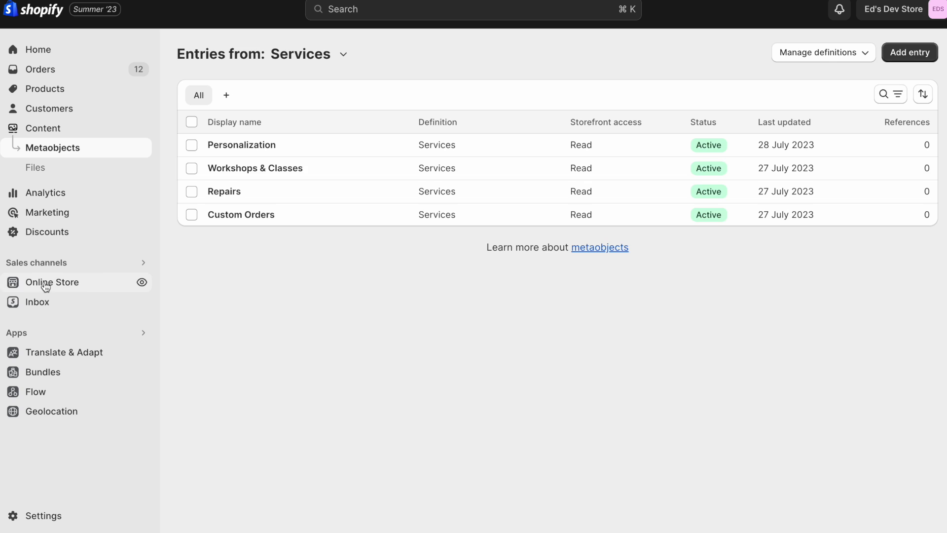
# Create and save a new online store page titled "Services" in the Shopify admin.
pyautogui.click(30, 282)
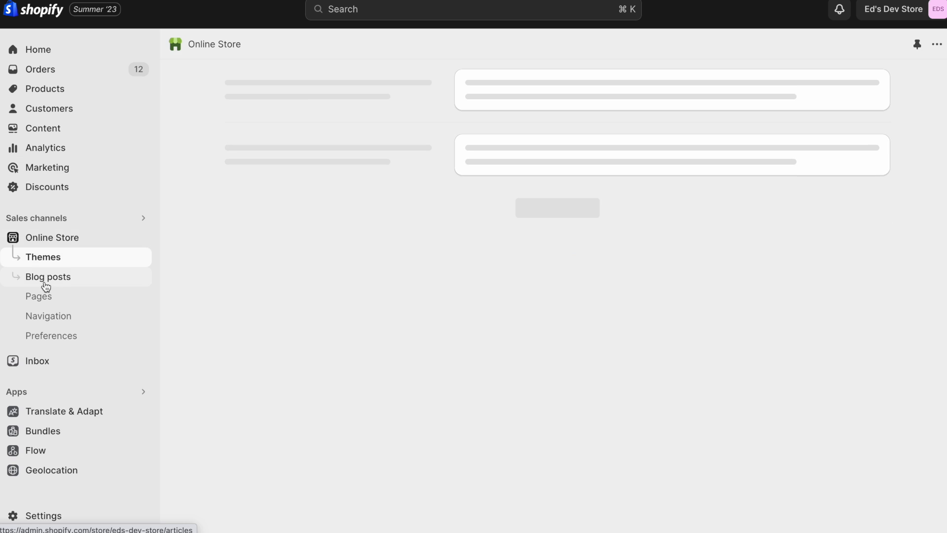
pyautogui.click(55, 296)
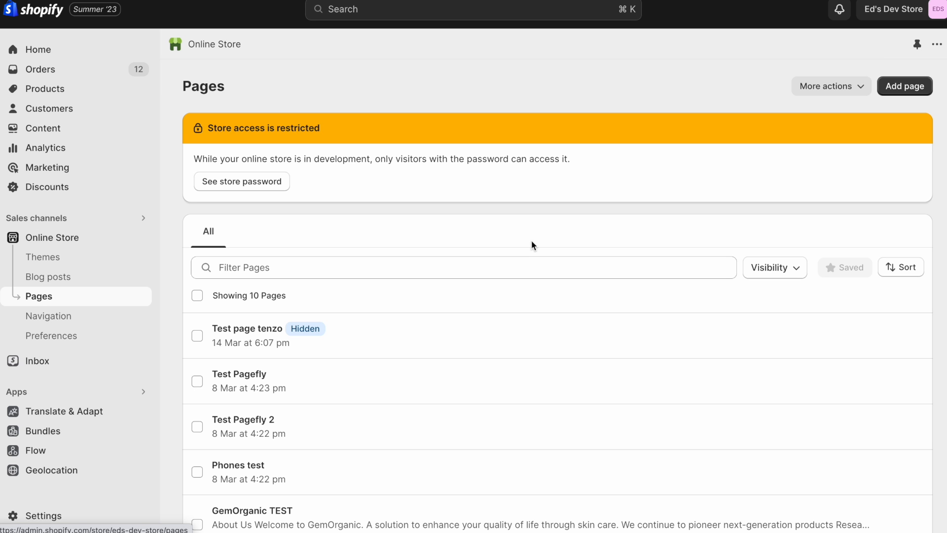
pyautogui.click(913, 86)
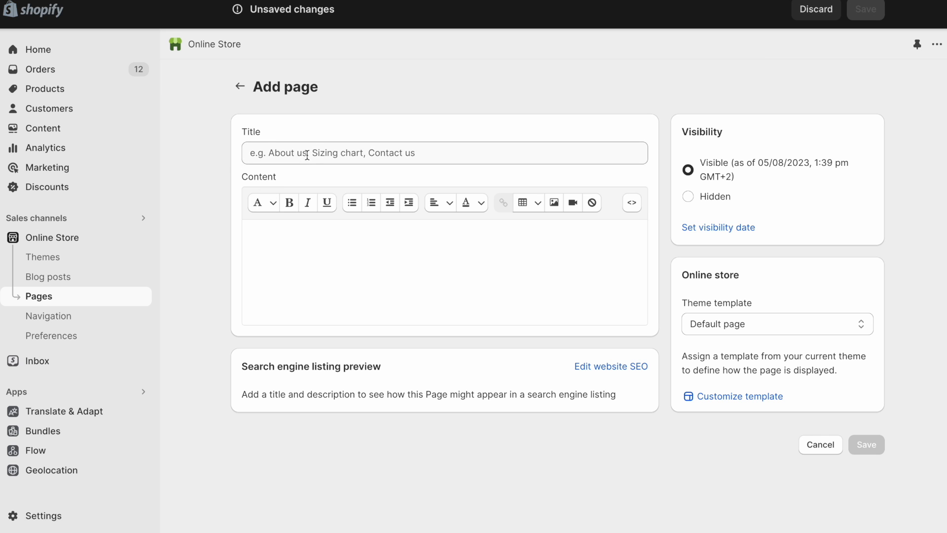
pyautogui.click(308, 153)
pyautogui.write('Services')
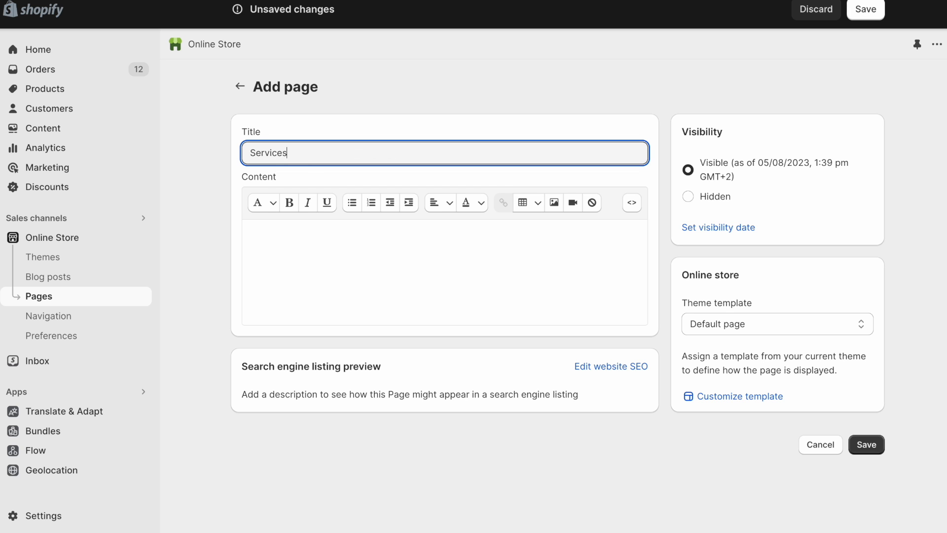
pyautogui.click(866, 445)
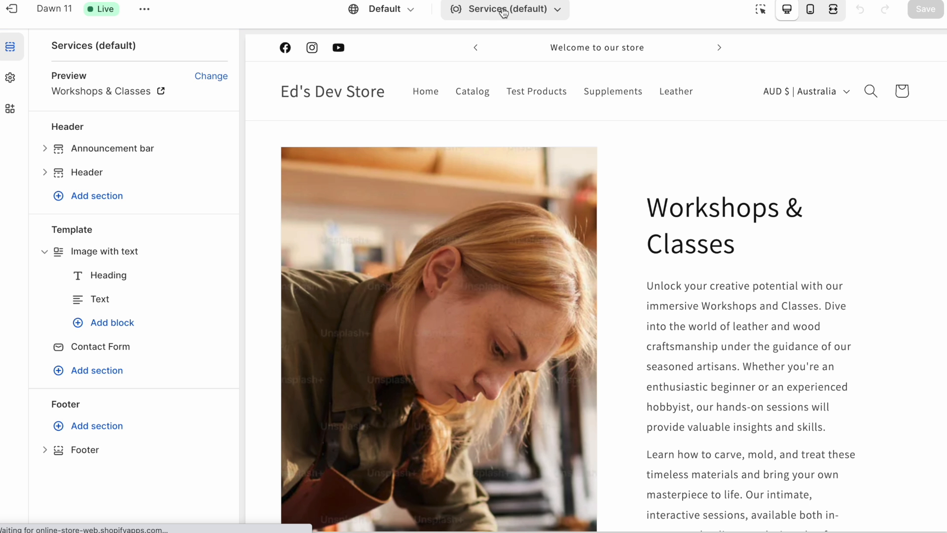
# Create a page template named "Services" based on Default page in the theme editor.
pyautogui.click(508, 8)
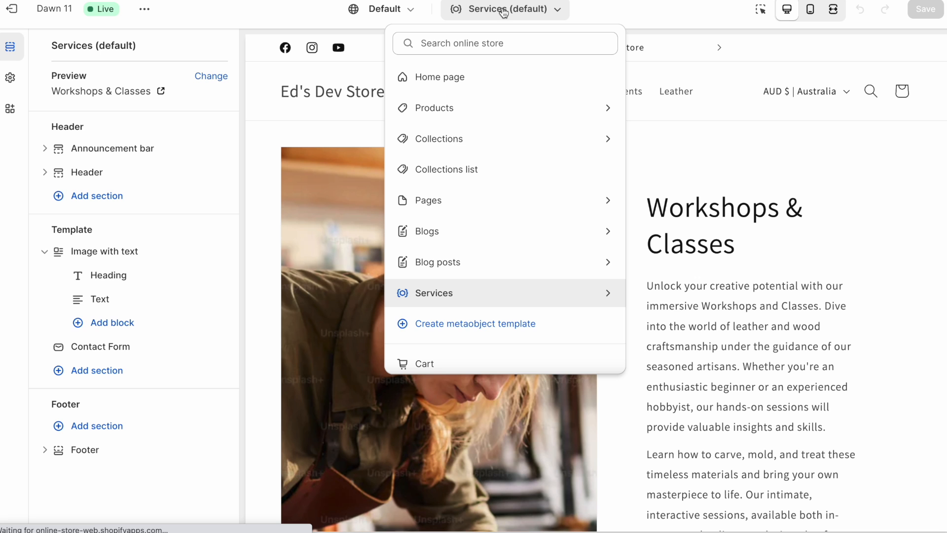
pyautogui.click(607, 205)
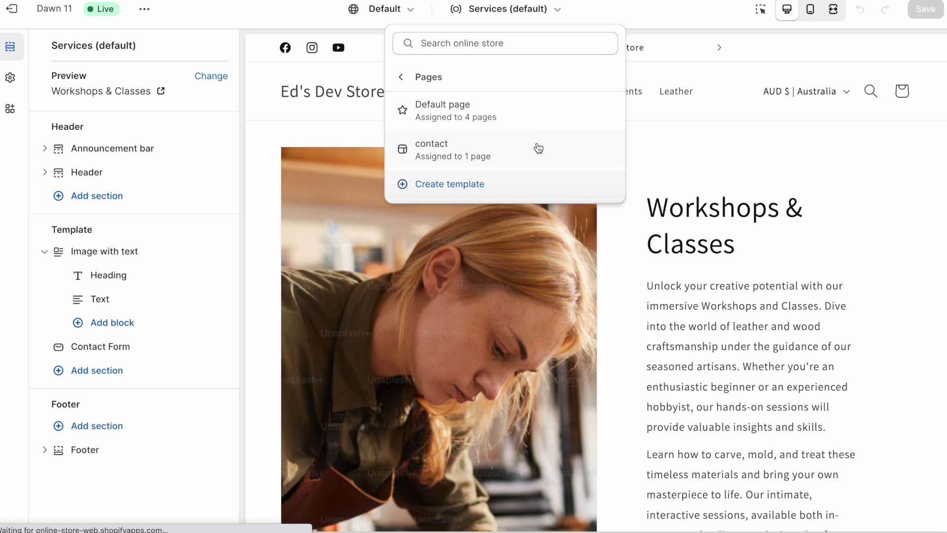
pyautogui.click(446, 191)
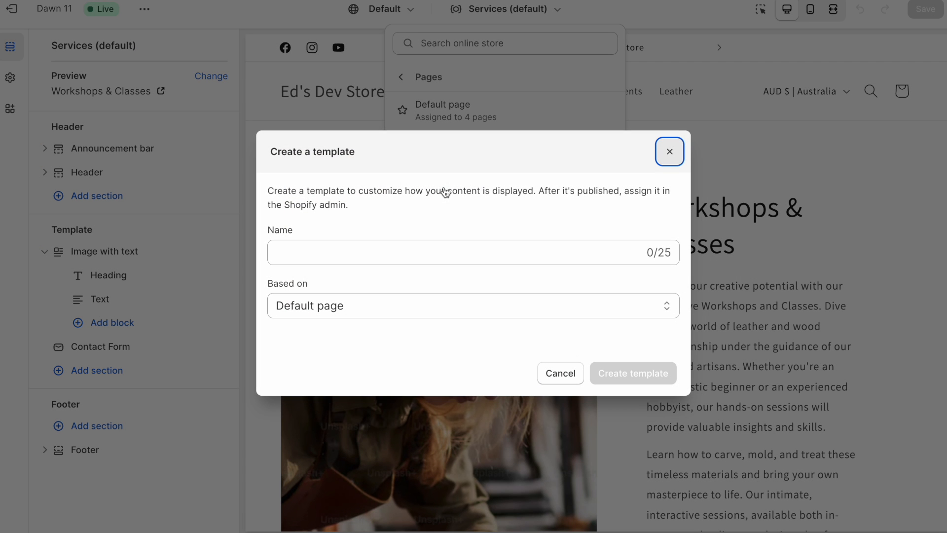
pyautogui.click(381, 245)
pyautogui.write('Services')
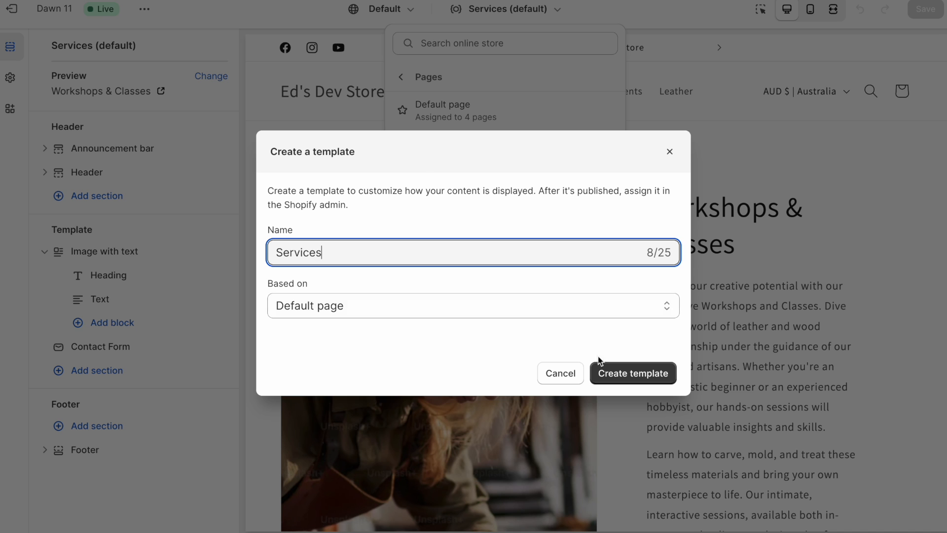
pyautogui.click(599, 365)
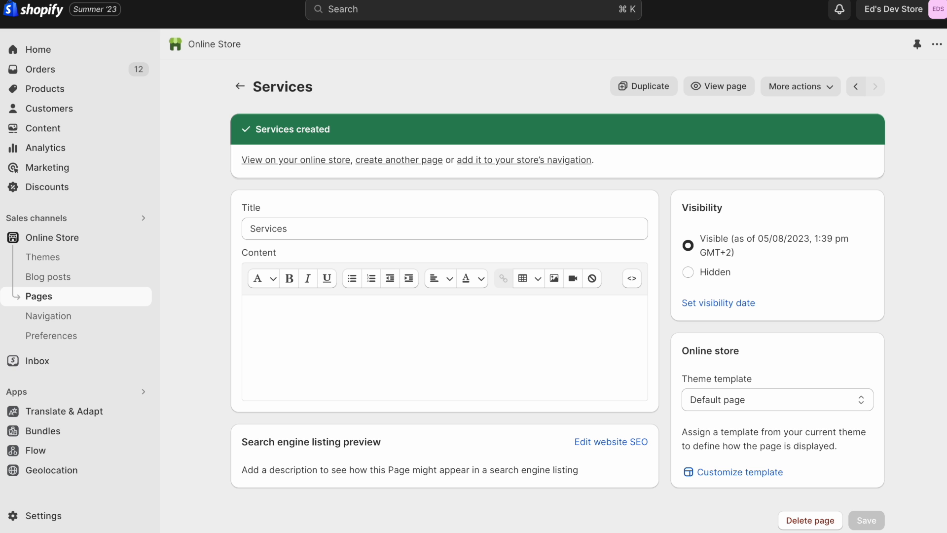
# Reload the Services page in the admin, assign it the services theme template and save it.
pyautogui.press('super+r')
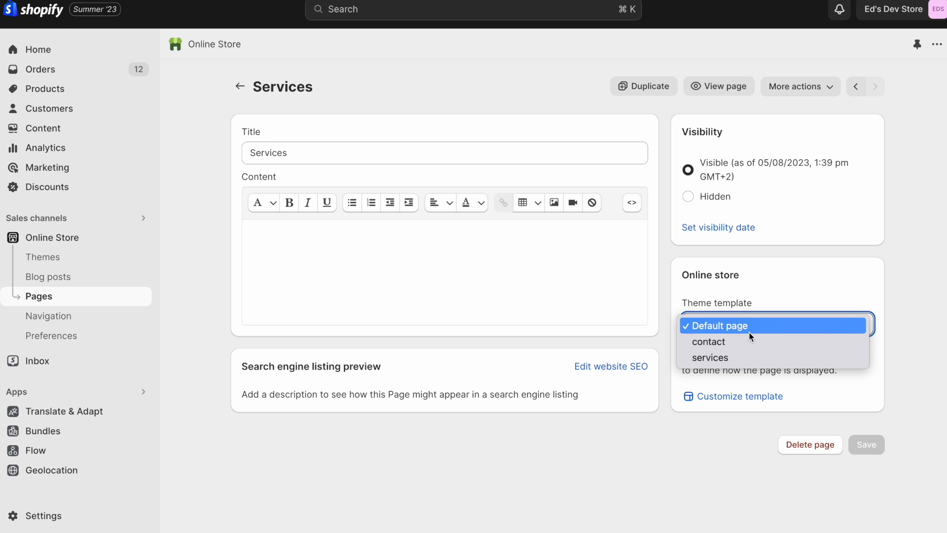
pyautogui.click(740, 358)
pyautogui.click(865, 444)
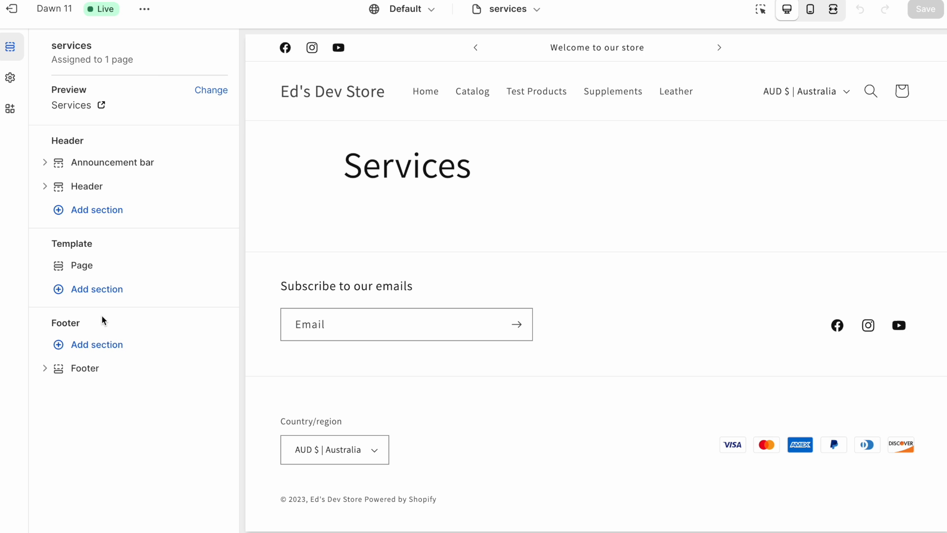
# Add a Multirow section to the services page template and open the dynamic source options of its first Row block.
pyautogui.click(102, 293)
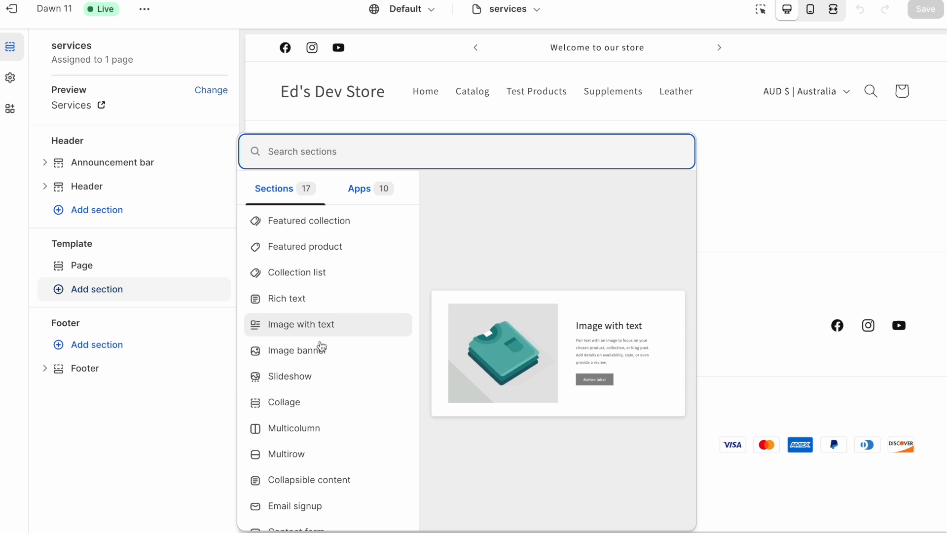
pyautogui.scroll(-3, 324, 416)
pyautogui.press('Escape')
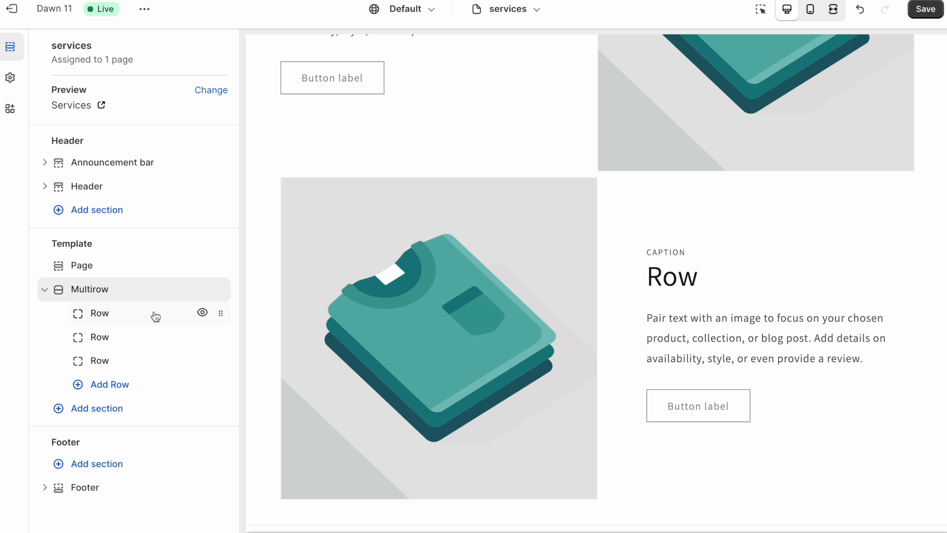
pyautogui.click(168, 315)
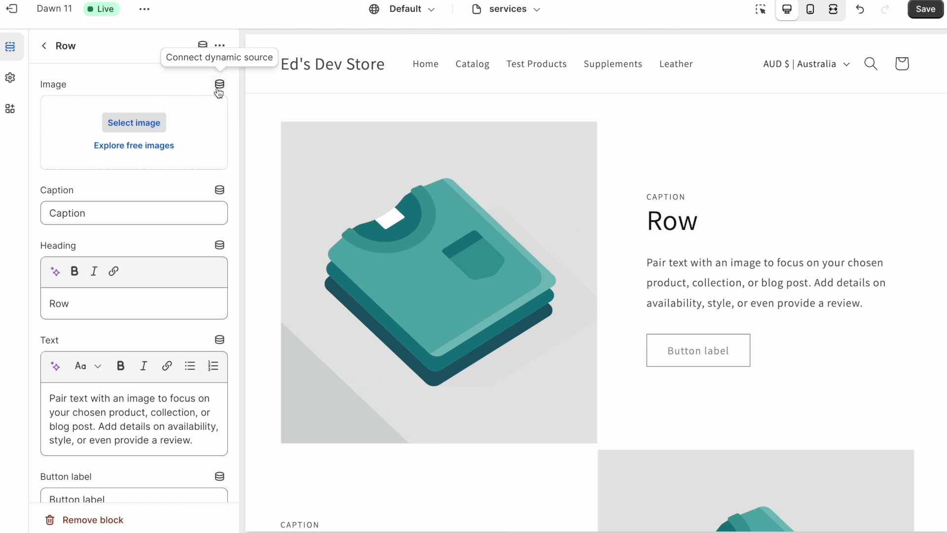
pyautogui.click(203, 46)
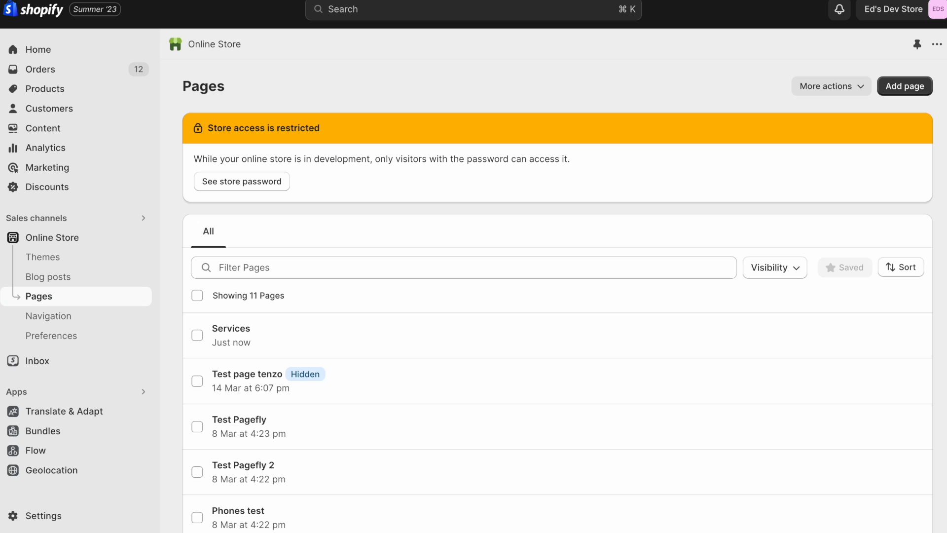
# Open the Services page, and from there open the page metafield definitions in the store's custom data settings.
pyautogui.scroll(-1, 276, 272)
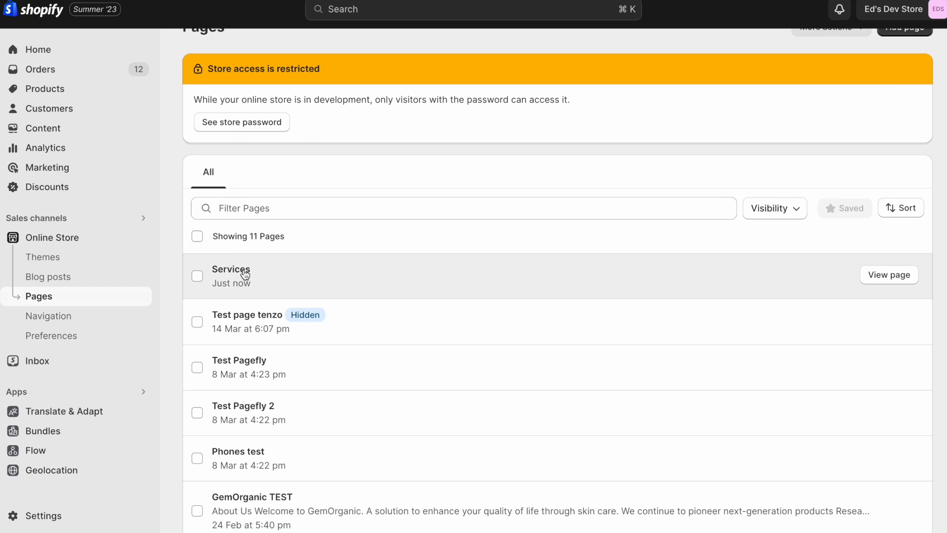
pyautogui.click(275, 271)
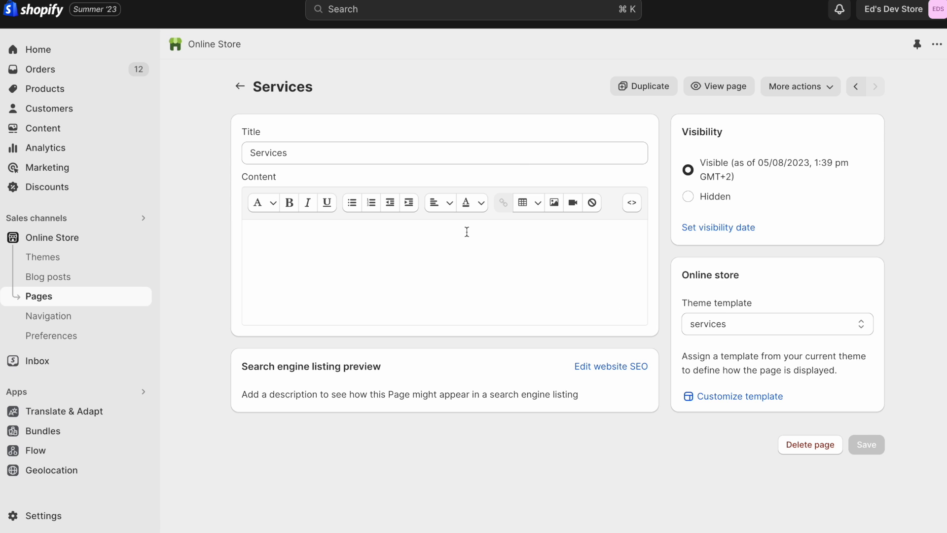
pyautogui.click(50, 514)
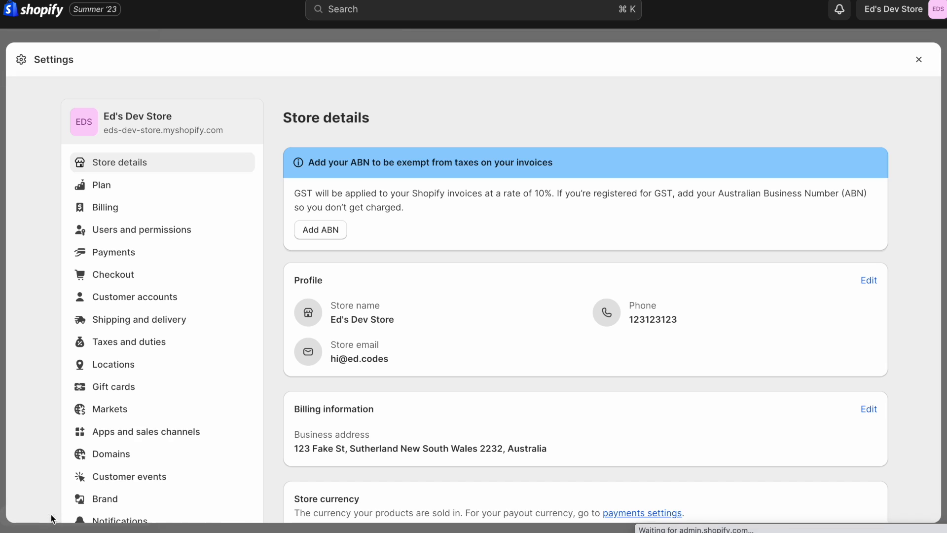
pyautogui.scroll(-5, 176, 356)
pyautogui.click(132, 304)
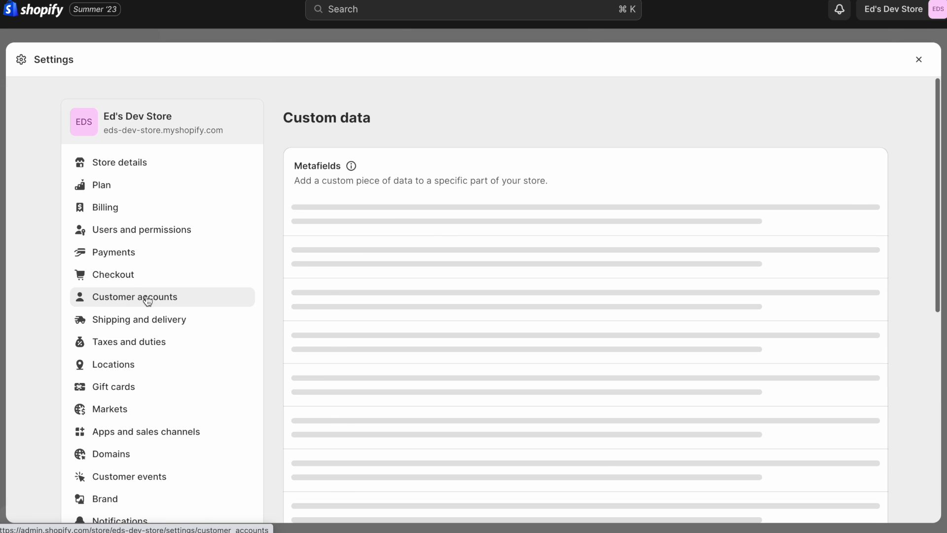
pyautogui.scroll(-6, 710, 261)
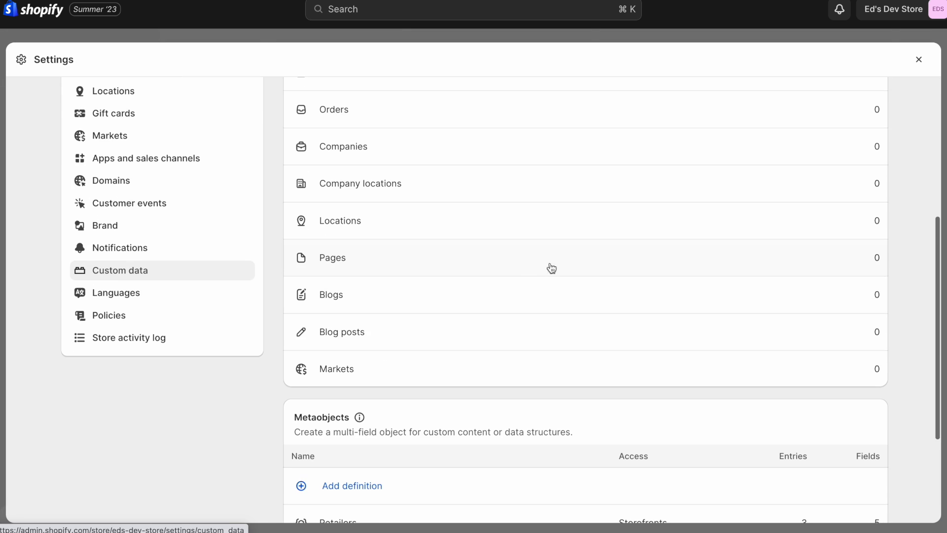
pyautogui.click(517, 257)
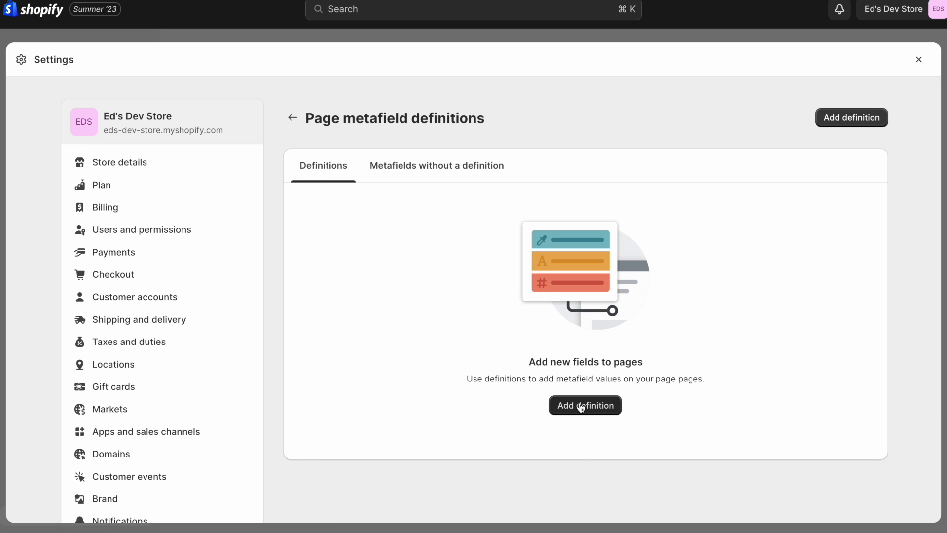
# Start a new page metafield definition named "Services" and give it the Metaobject type.
pyautogui.click(581, 410)
pyautogui.click(370, 191)
pyautogui.write('Services')
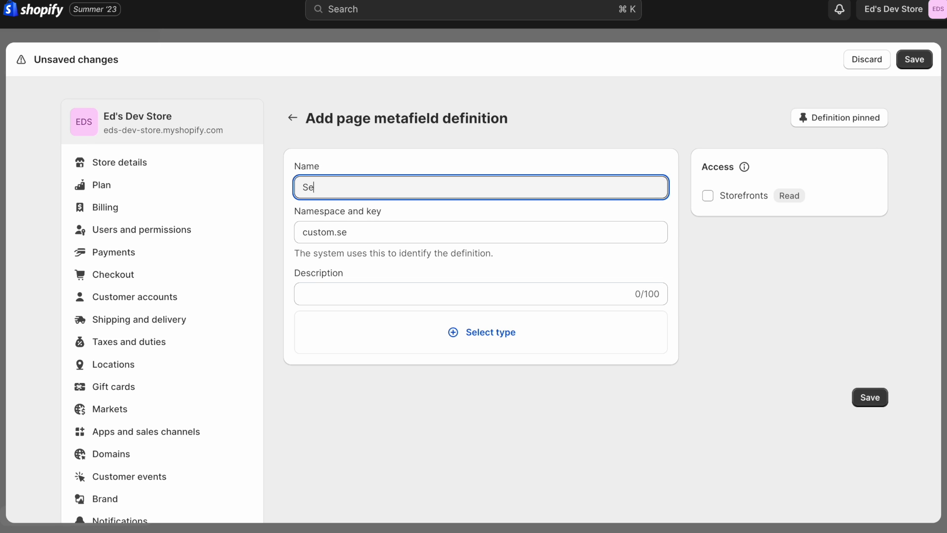
pyautogui.click(479, 338)
pyautogui.write('me')
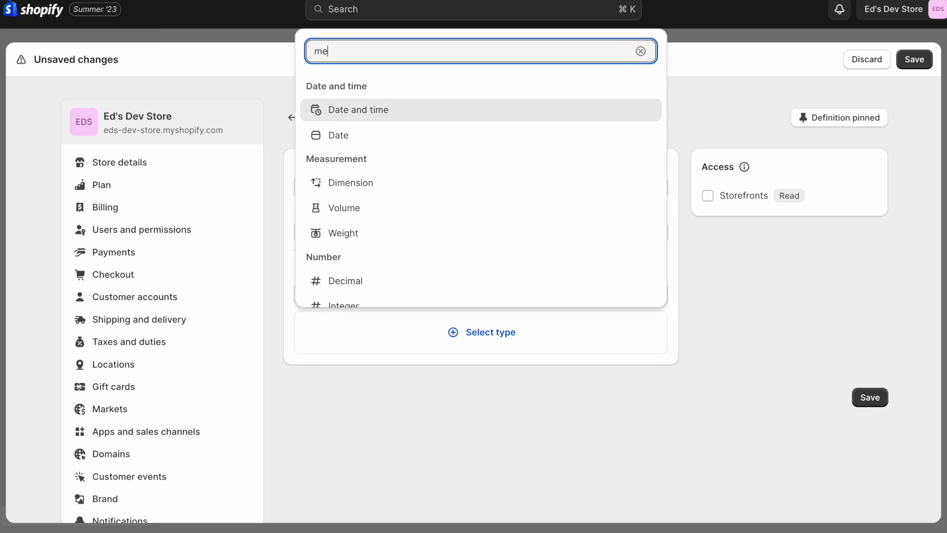
pyautogui.write('ta')
pyautogui.click(364, 440)
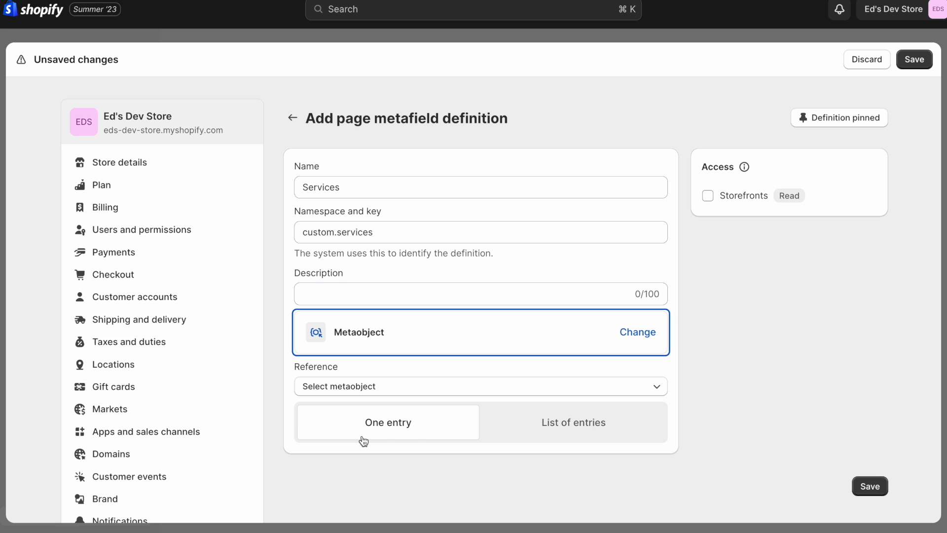
# Make the definition reference the Services metaobject as a list of entries, save it and close the settings.
pyautogui.scroll(-3, 482, 446)
pyautogui.click(347, 242)
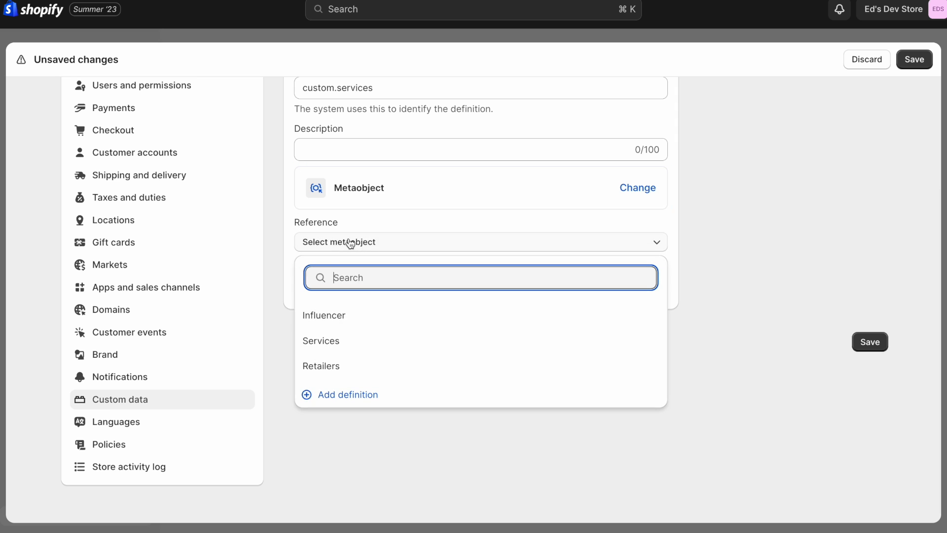
pyautogui.click(350, 343)
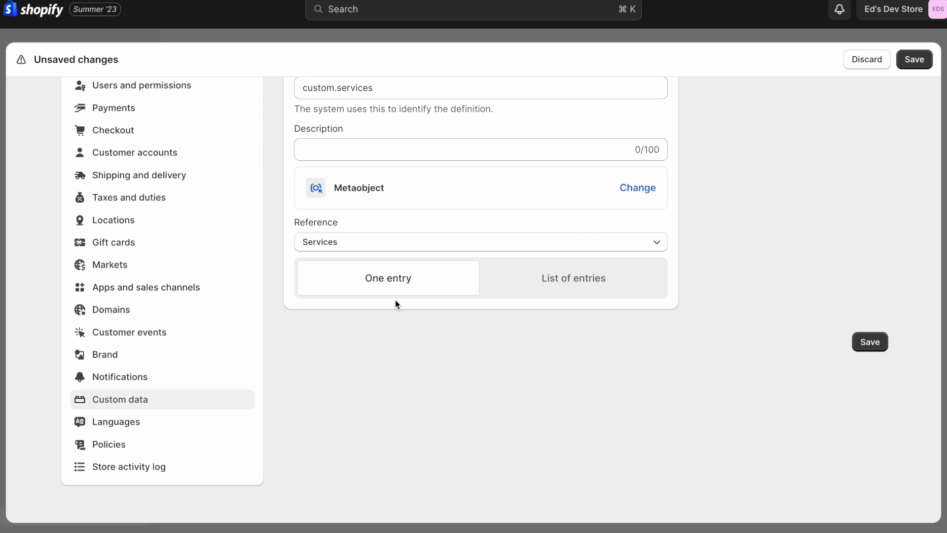
pyautogui.click(574, 280)
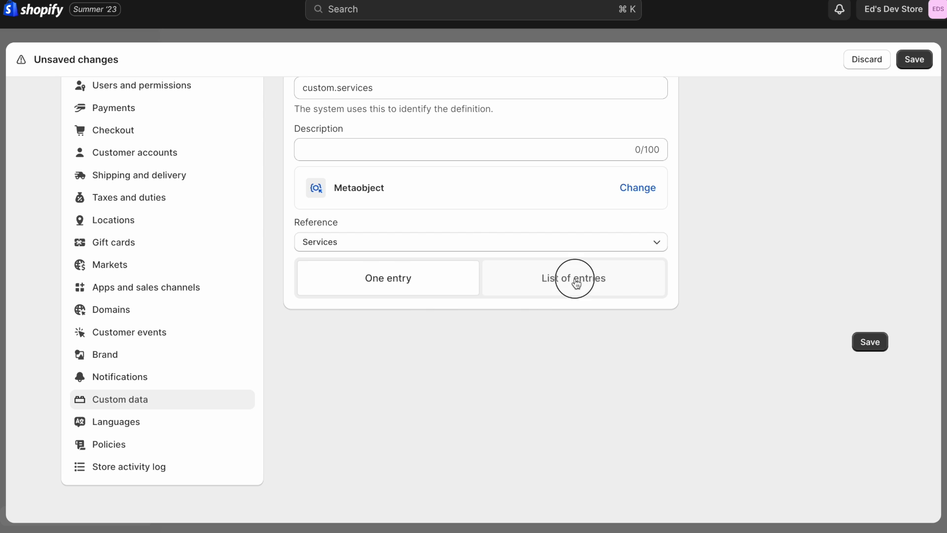
pyautogui.click(871, 343)
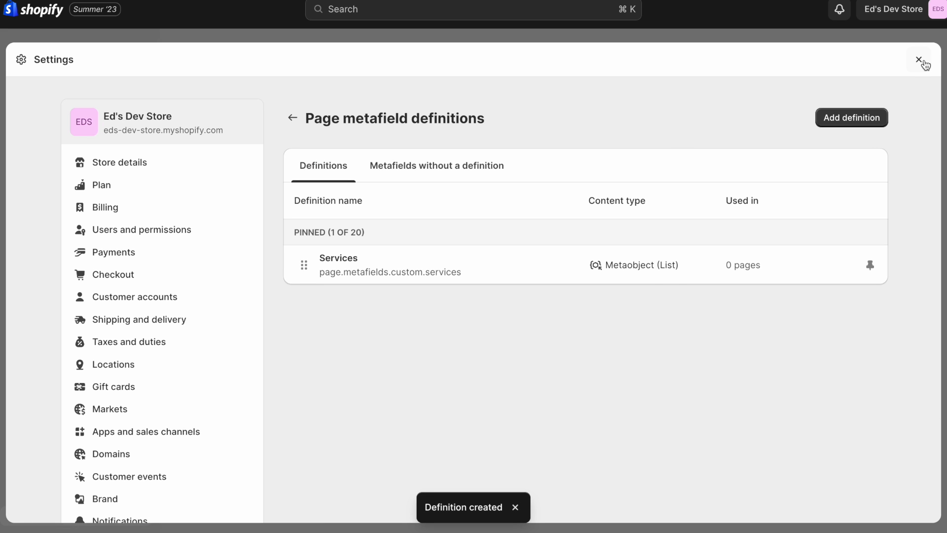
pyautogui.click(919, 59)
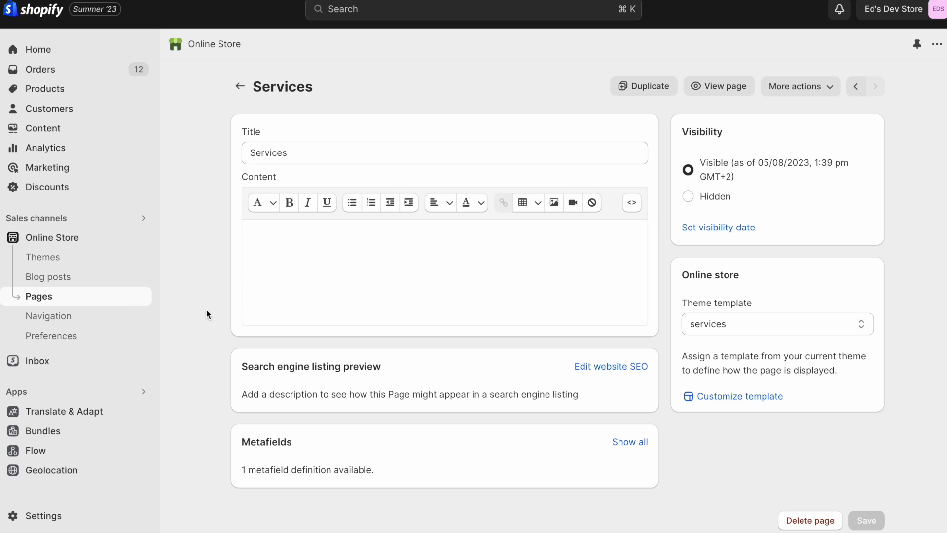
# Fill the page's Services metafield with the entries Personalization, Workshops & Classes, Repairs and Custom Orders, and save it.
pyautogui.click(330, 276)
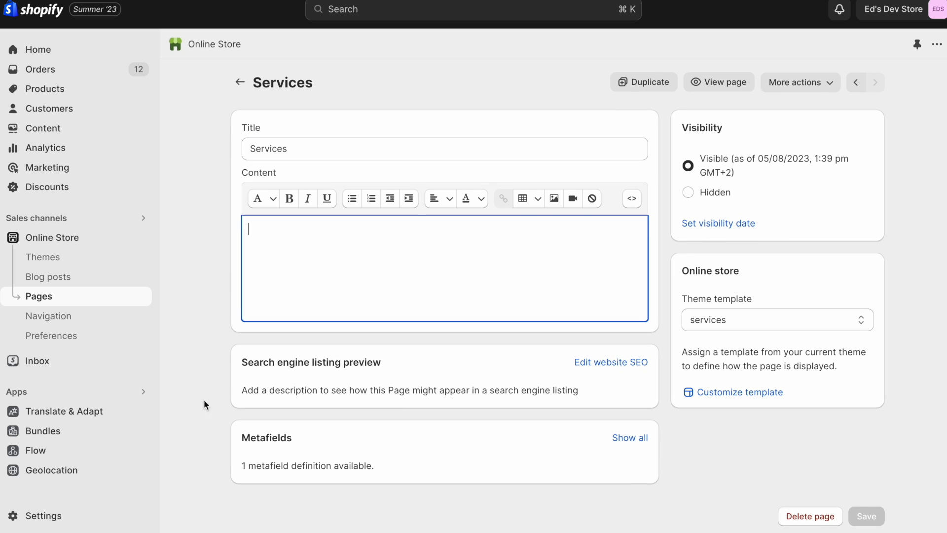
pyautogui.click(637, 439)
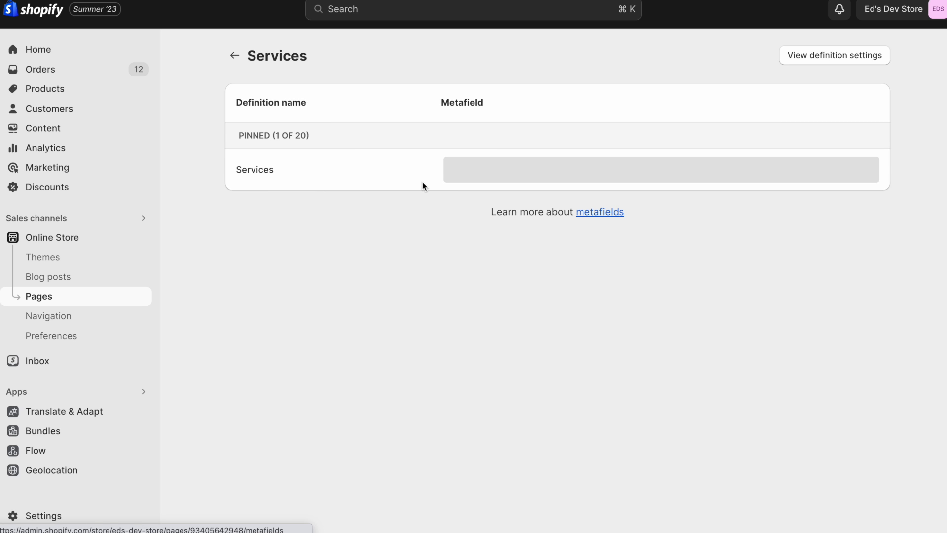
pyautogui.click(489, 182)
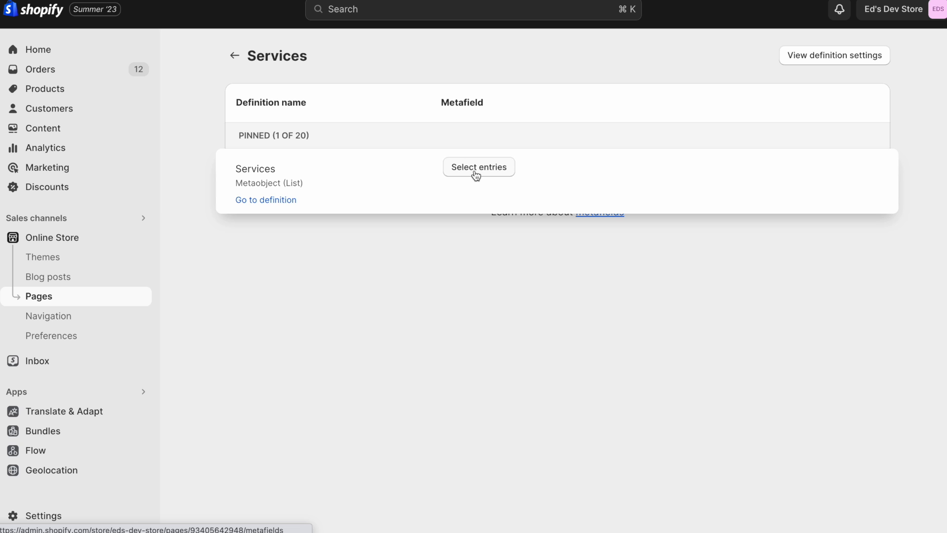
pyautogui.click(476, 170)
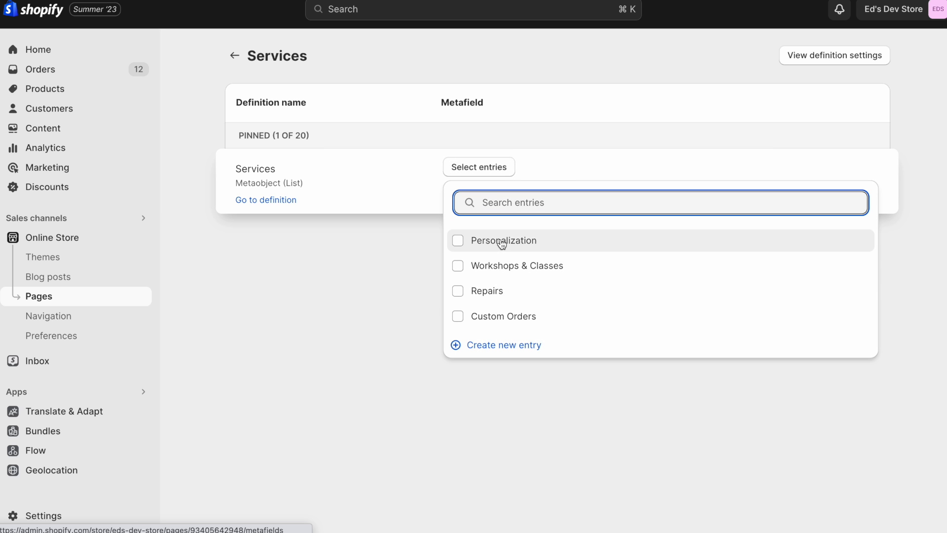
pyautogui.click(459, 242)
pyautogui.click(457, 266)
pyautogui.click(461, 291)
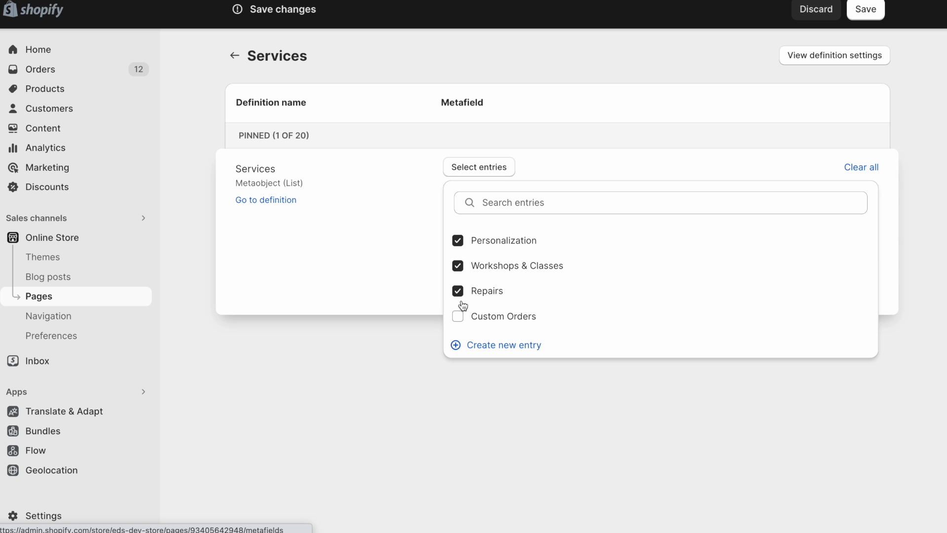
pyautogui.click(461, 318)
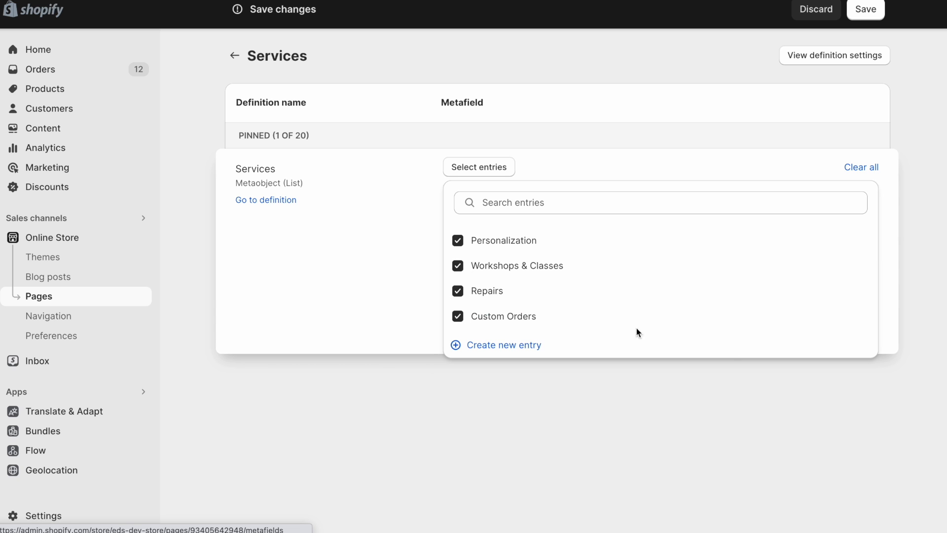
pyautogui.click(856, 387)
pyautogui.click(864, 15)
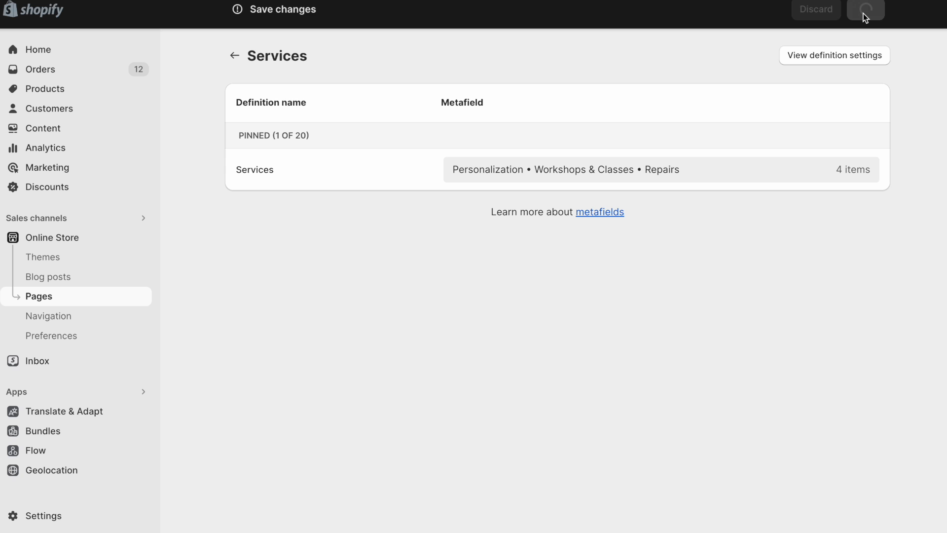
pyautogui.click(232, 56)
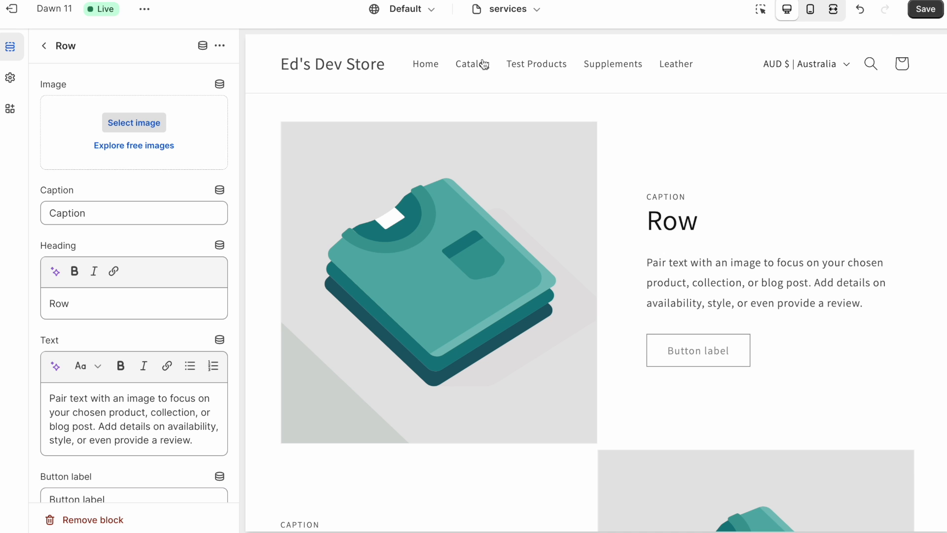
# Save the services template in the theme editor and connect the first Row block to the page's Services metafield.
pyautogui.click(932, 8)
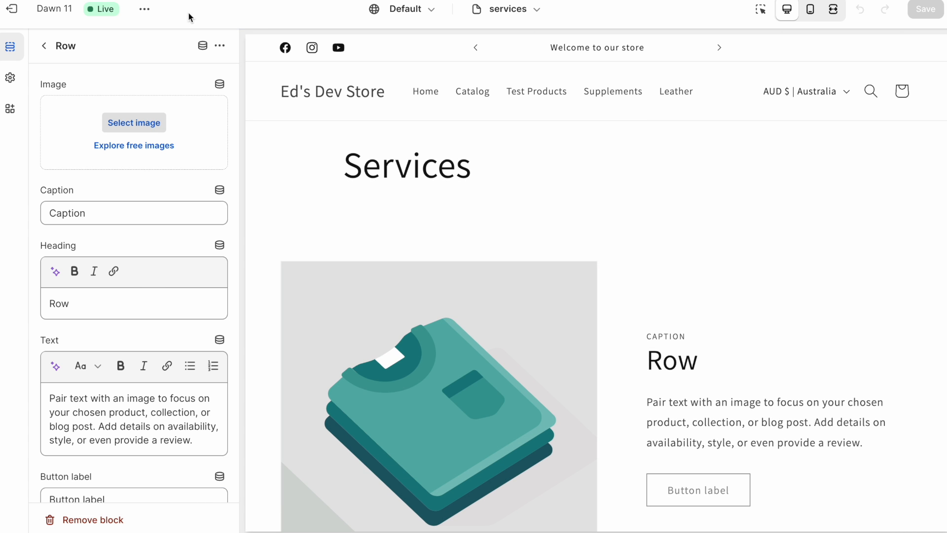
pyautogui.doubleClick(391, 155)
pyautogui.click(401, 153)
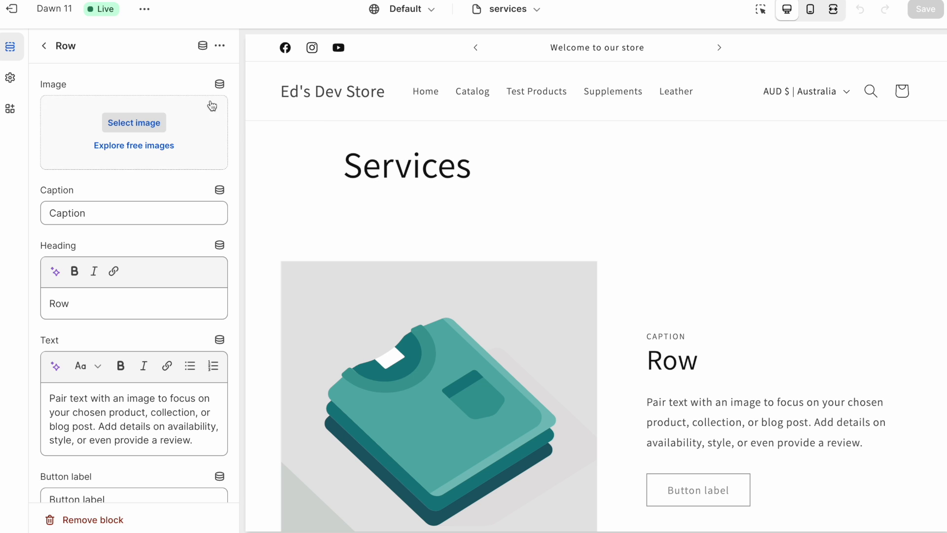
pyautogui.click(203, 48)
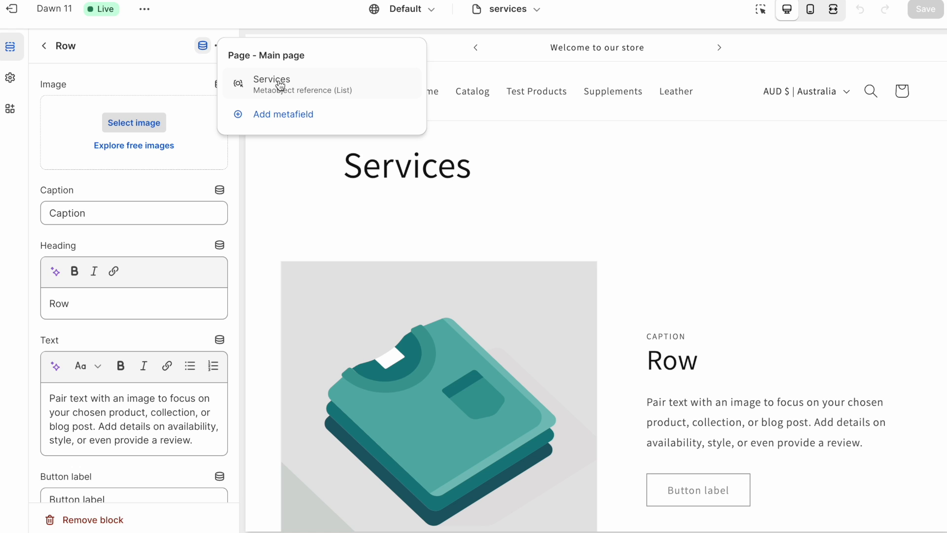
pyautogui.click(307, 87)
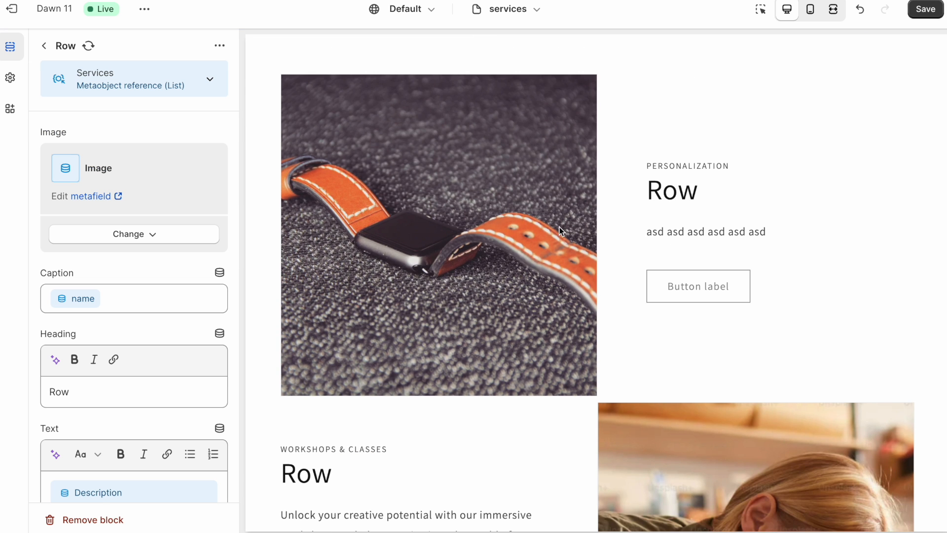
pyautogui.scroll(-15, 559, 227)
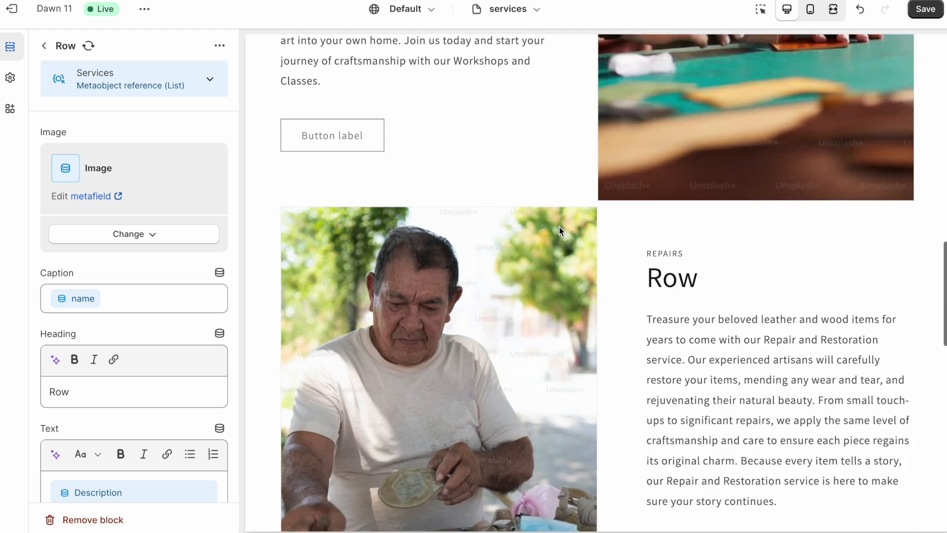
pyautogui.scroll(-3, 559, 228)
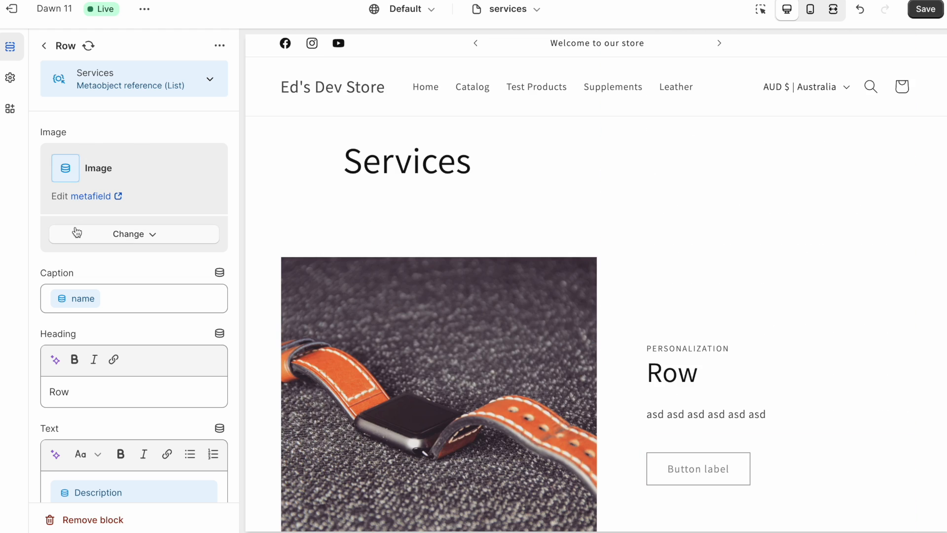
# Remove the name source from the Row block's caption, leaving the caption empty.
pyautogui.scroll(-3, 84, 332)
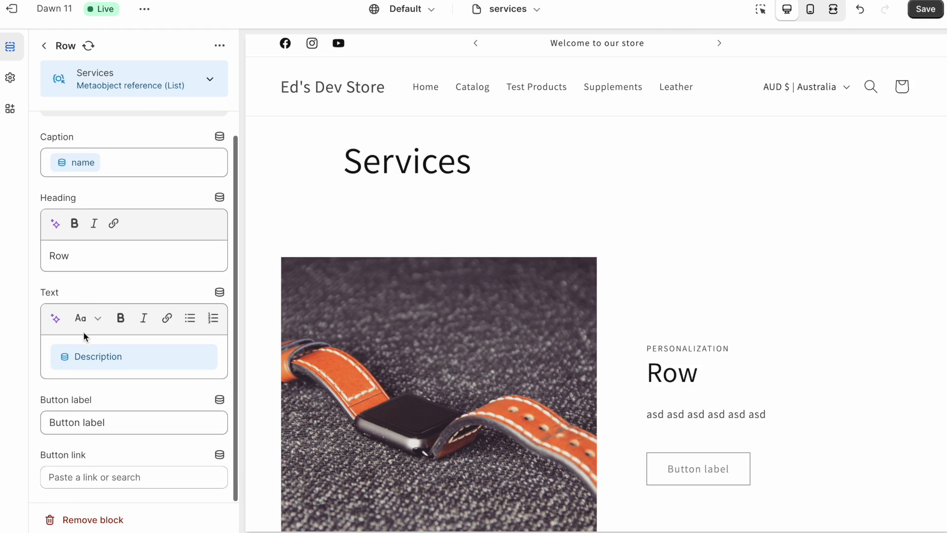
pyautogui.click(126, 158)
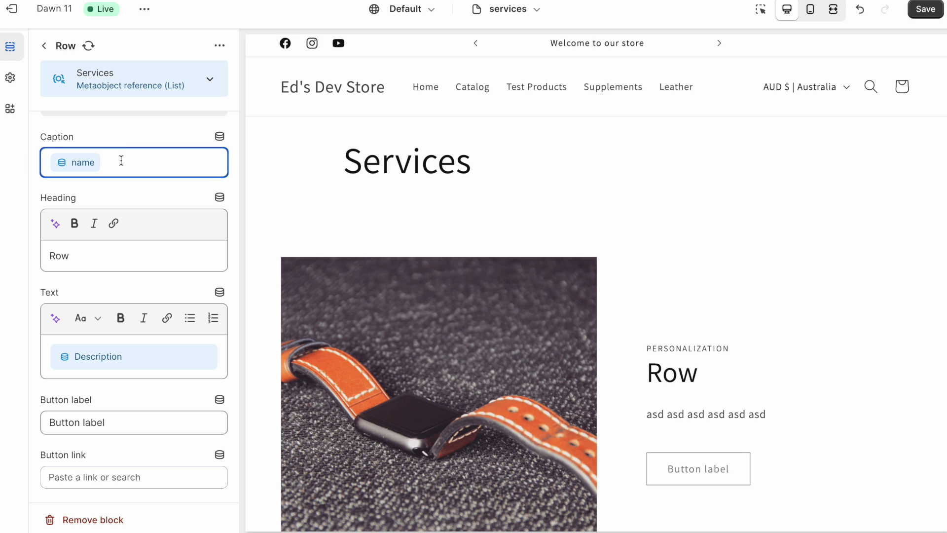
pyautogui.press('BackSpace')
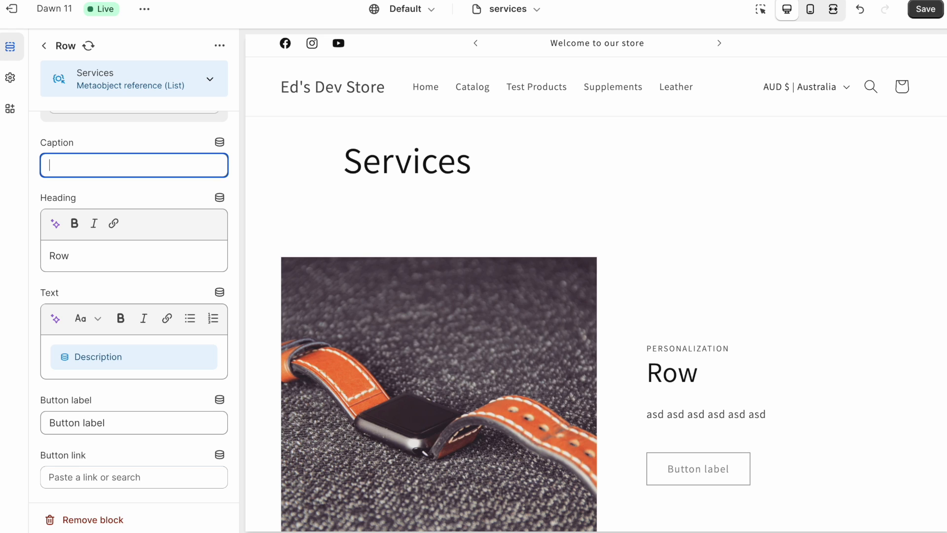
# Replace the Row block's heading text with the name field of the connected Services metaobject and check the preview.
pyautogui.click(125, 256)
pyautogui.press('BackSpace')
pyautogui.press('BackSpace')
pyautogui.press('BackSpace')
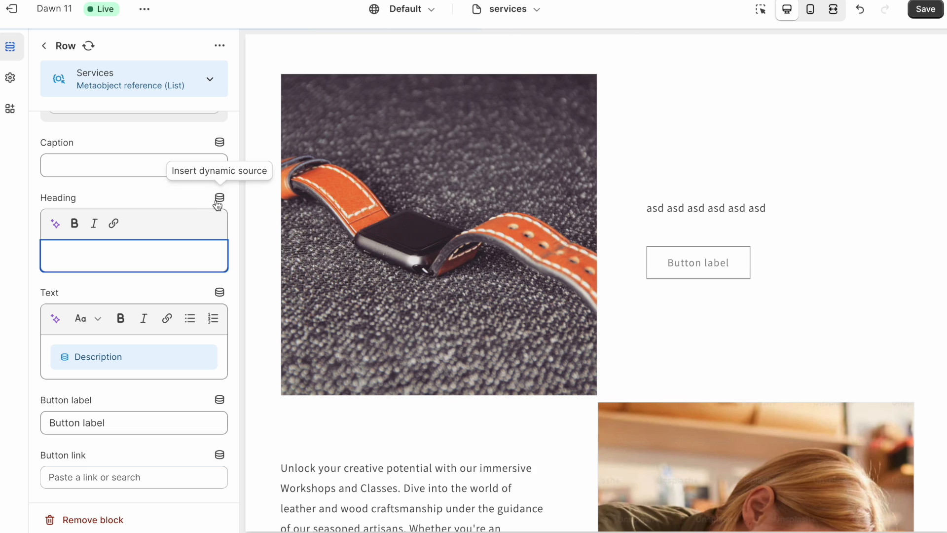
pyautogui.click(219, 199)
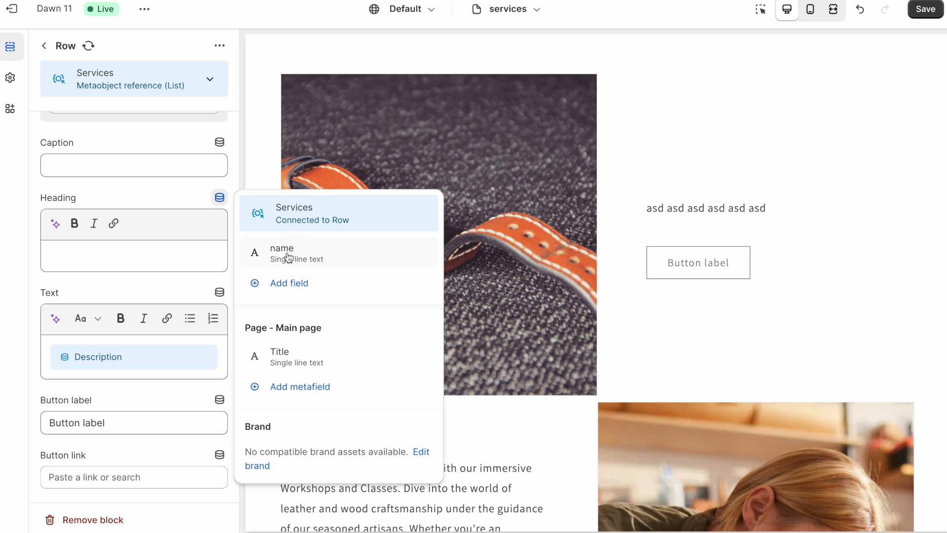
pyautogui.click(298, 254)
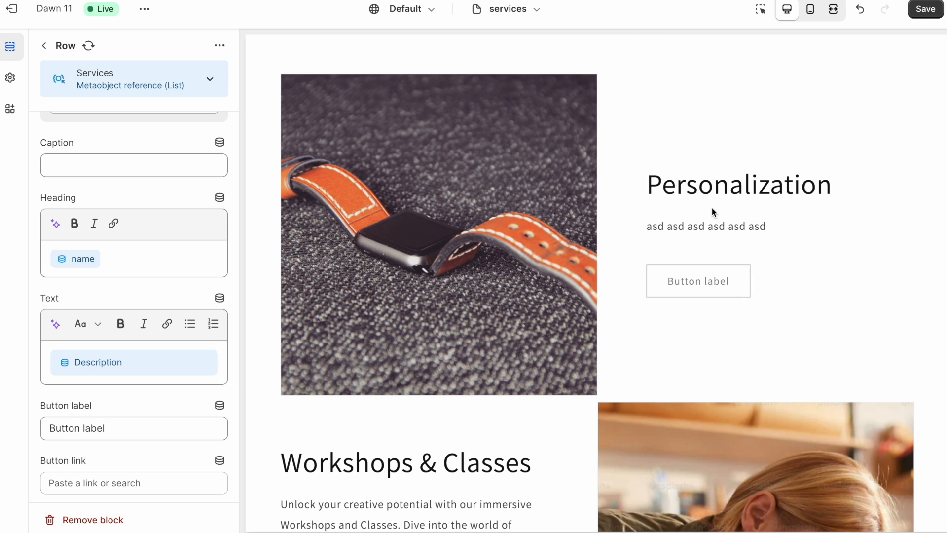
pyautogui.scroll(-3, 712, 208)
pyautogui.scroll(-10, 712, 208)
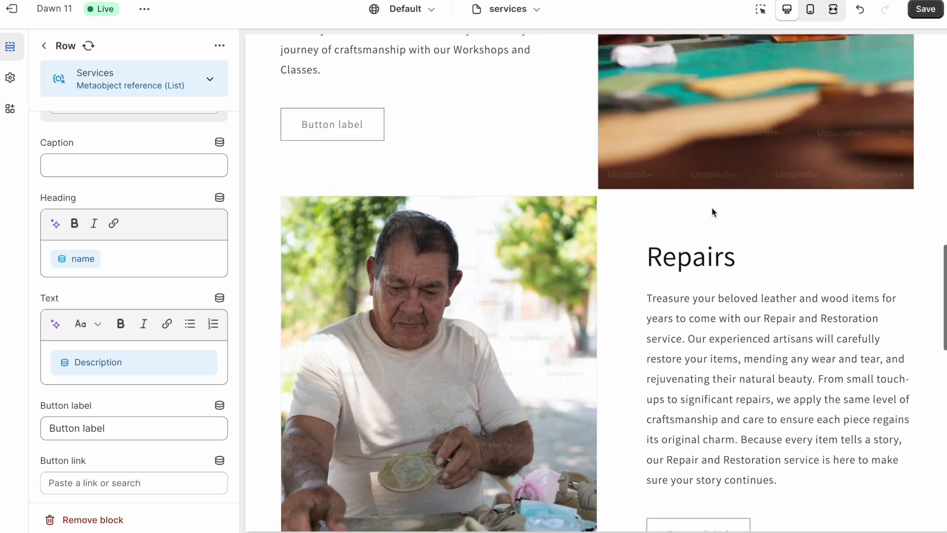
# Save the services template and review the Personalization, Workshops & Classes, Repairs and Custom Orders rows in the preview.
pyautogui.scroll(-1, 102, 378)
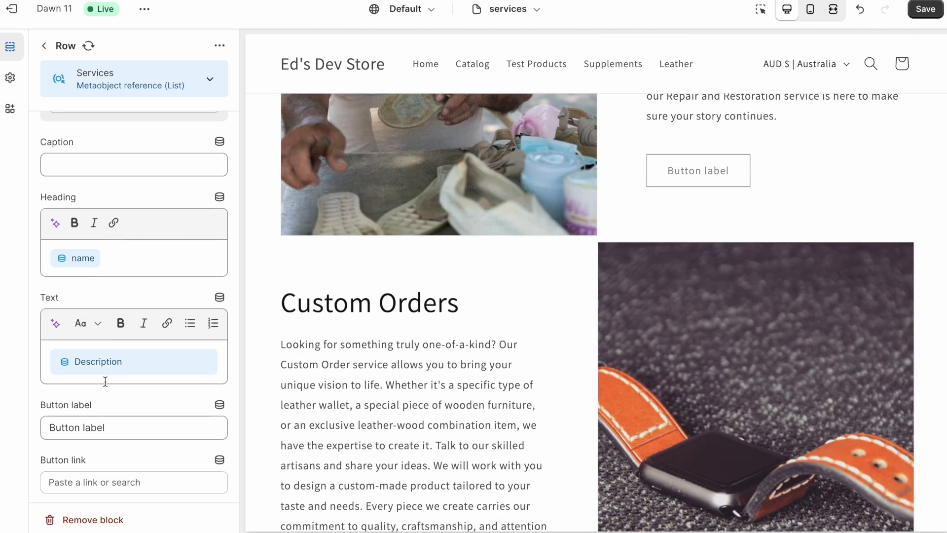
pyautogui.scroll(3, 101, 377)
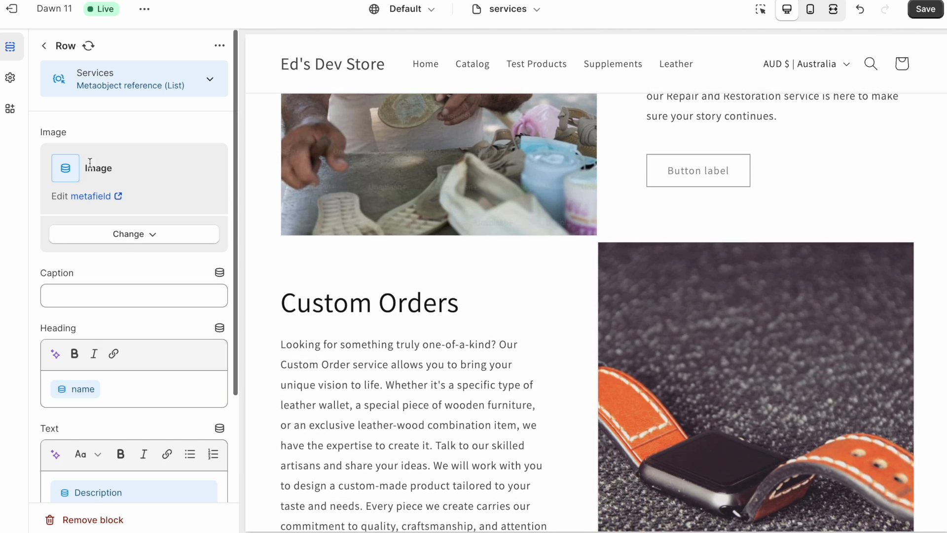
pyautogui.scroll(15, 514, 254)
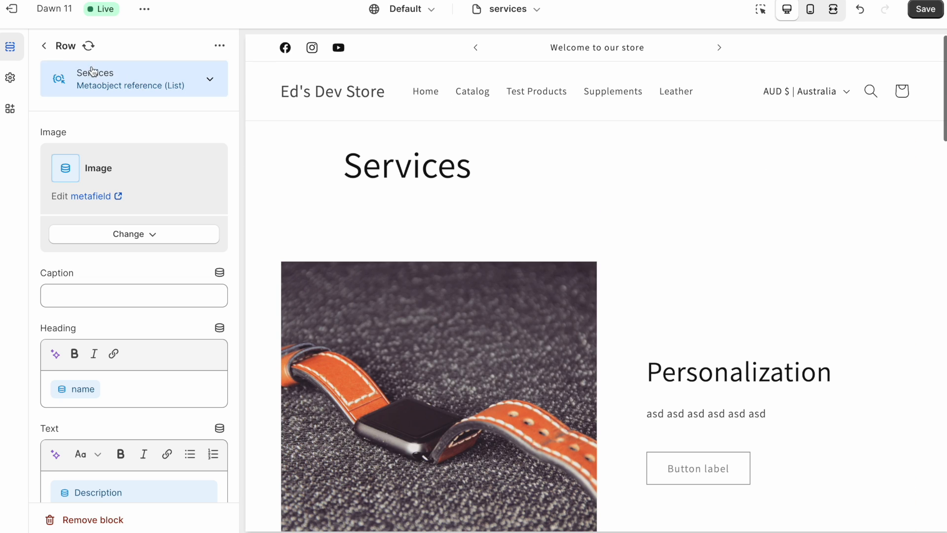
pyautogui.click(44, 46)
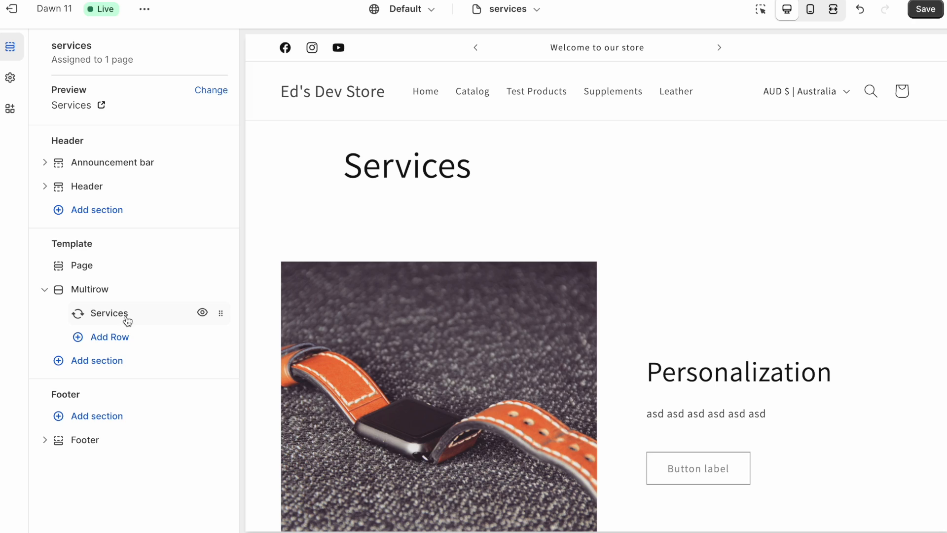
pyautogui.scroll(-10, 613, 292)
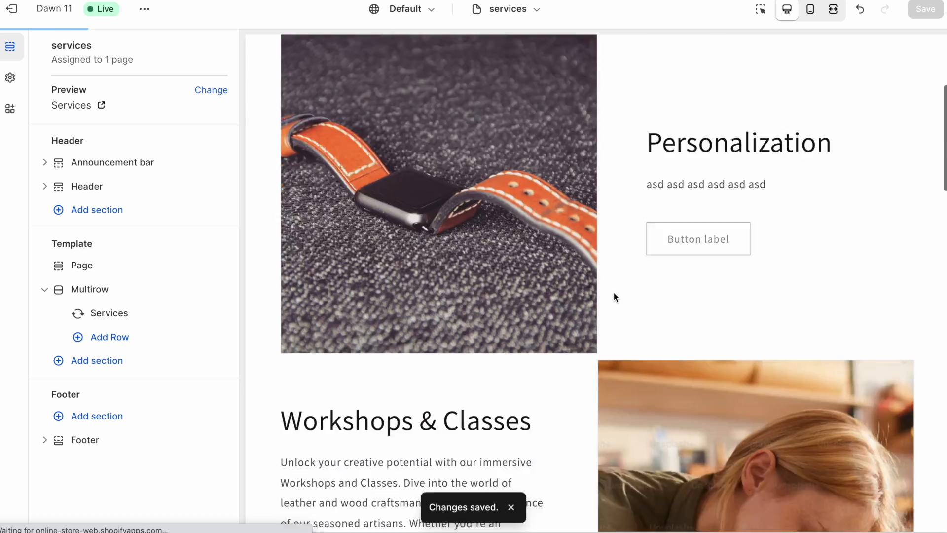
pyautogui.scroll(-15, 614, 292)
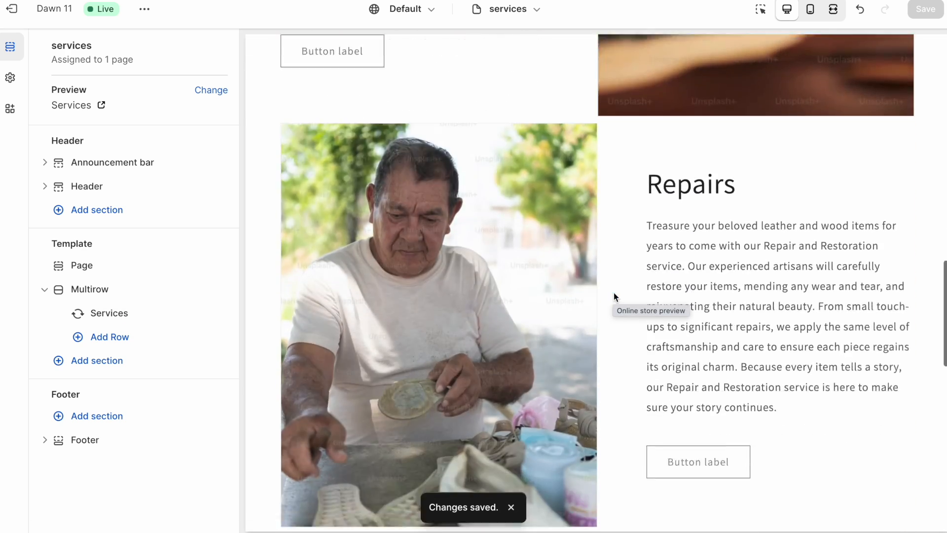
pyautogui.scroll(10, 613, 292)
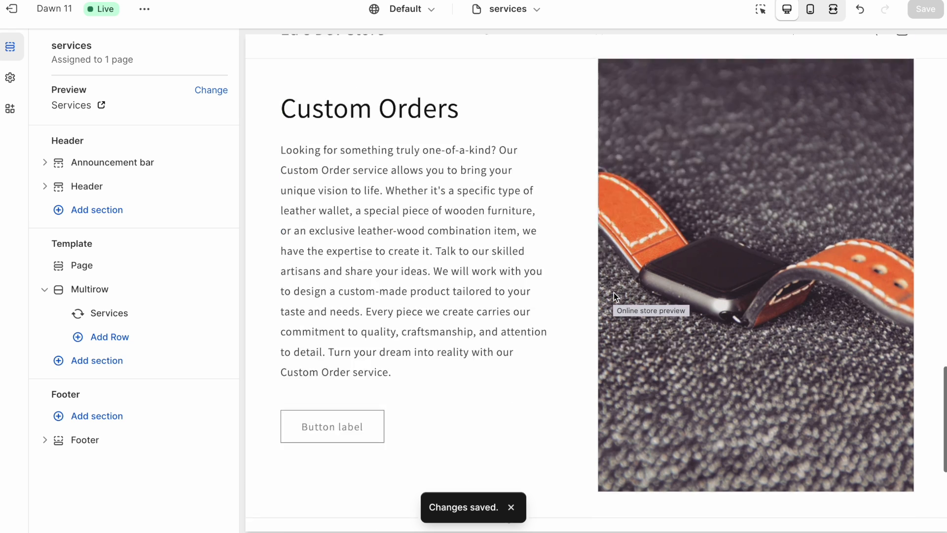
pyautogui.scroll(10, 614, 292)
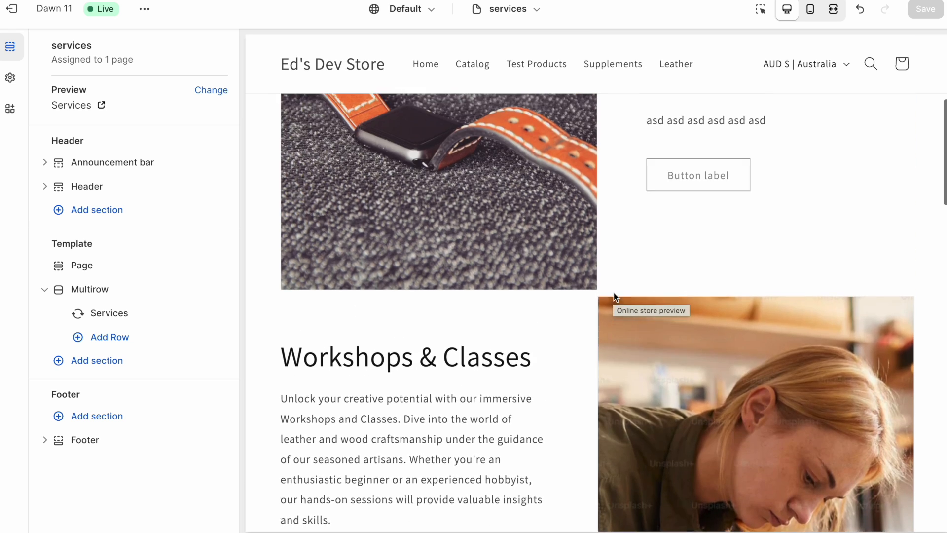
pyautogui.scroll(-2, 614, 292)
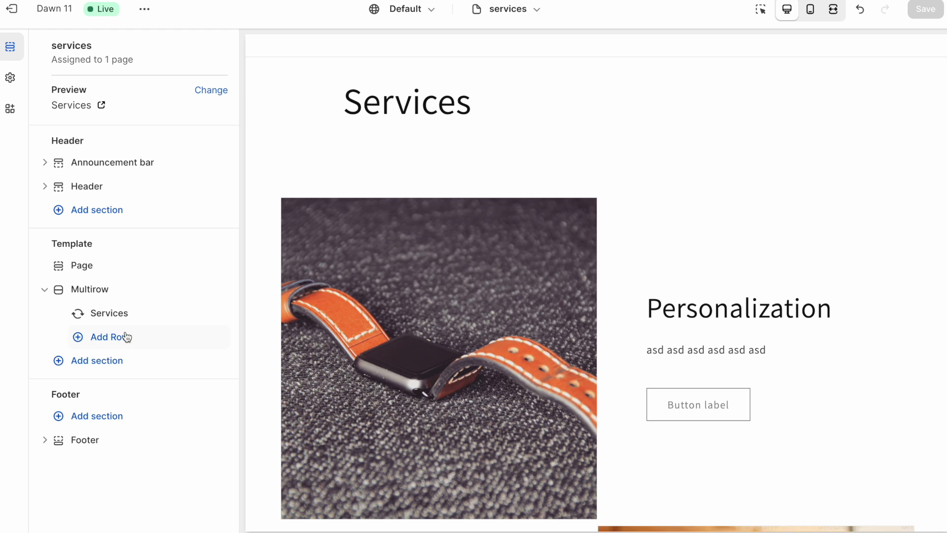
# Add a Multicolumn section to the services template below the Multirow section.
pyautogui.click(94, 361)
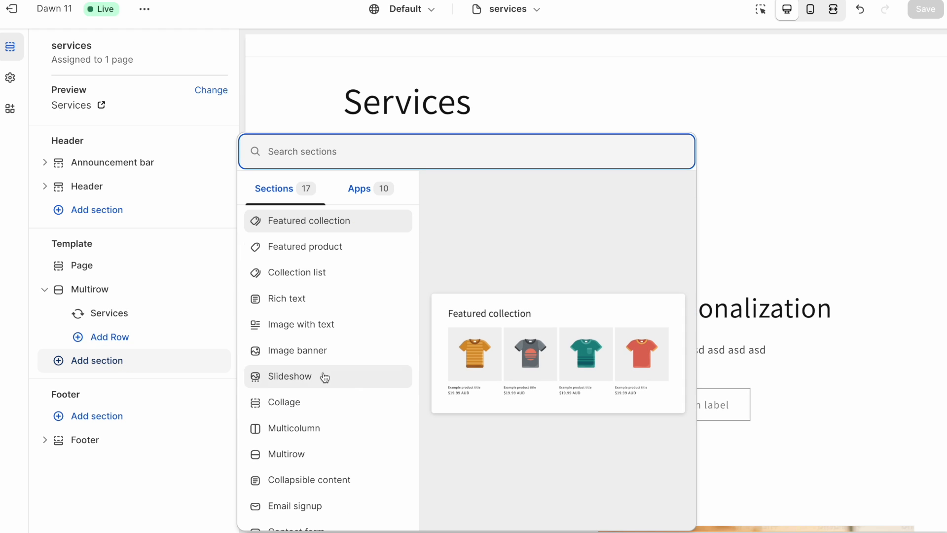
pyautogui.scroll(-1, 360, 398)
pyautogui.click(317, 313)
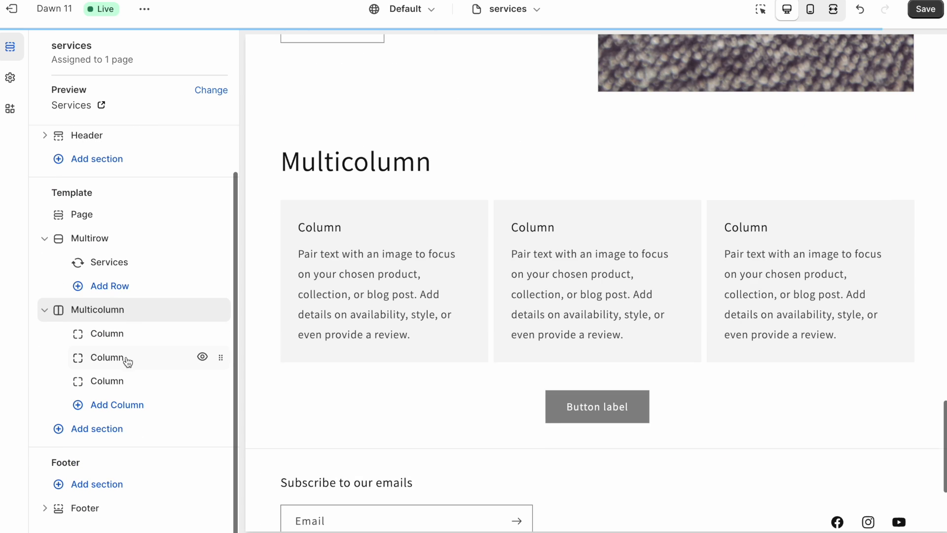
# Connect the Multicolumn section's first Column block to the page's Services metafield and review the columns in the preview.
pyautogui.click(127, 339)
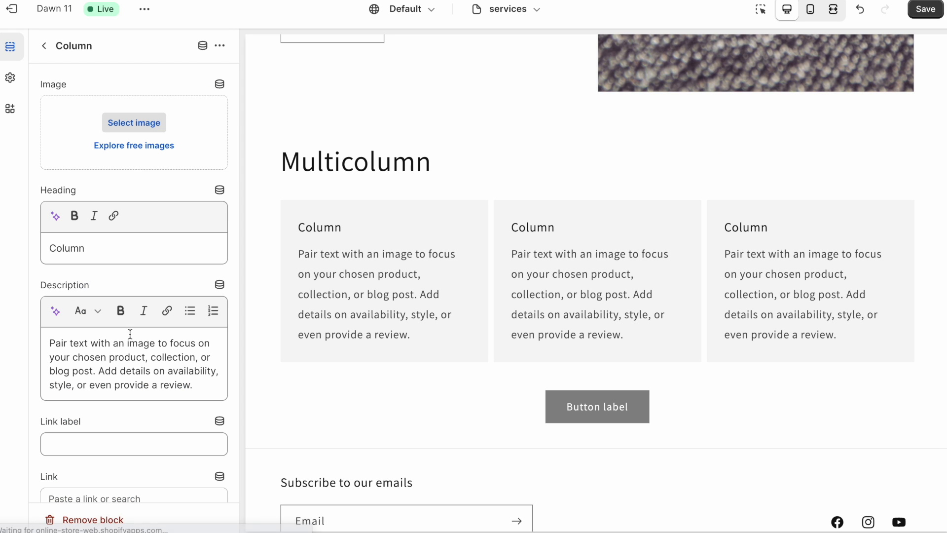
pyautogui.click(202, 47)
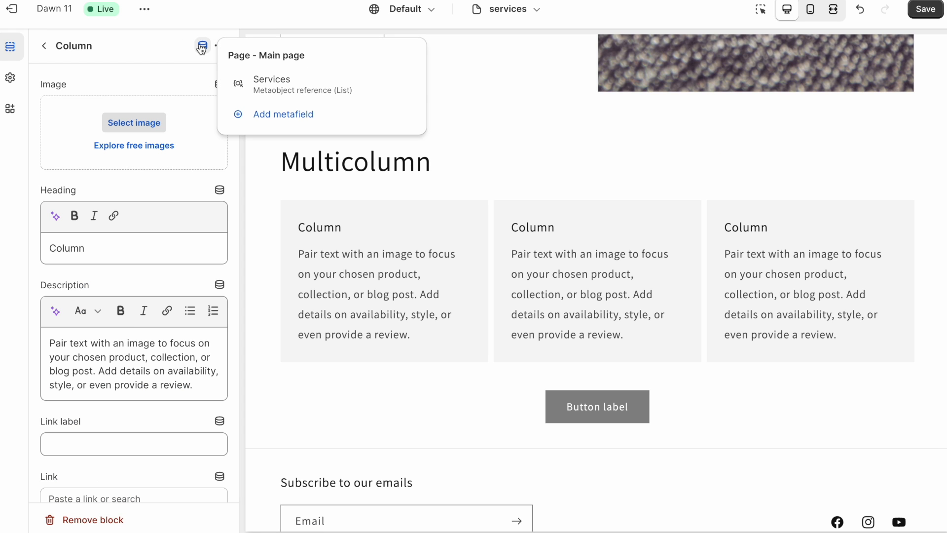
pyautogui.click(282, 88)
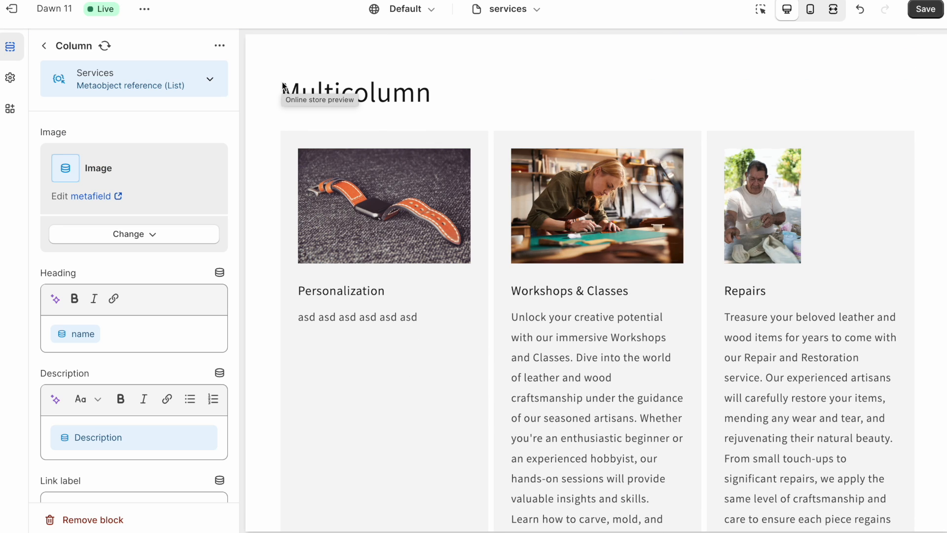
pyautogui.scroll(-15, 534, 357)
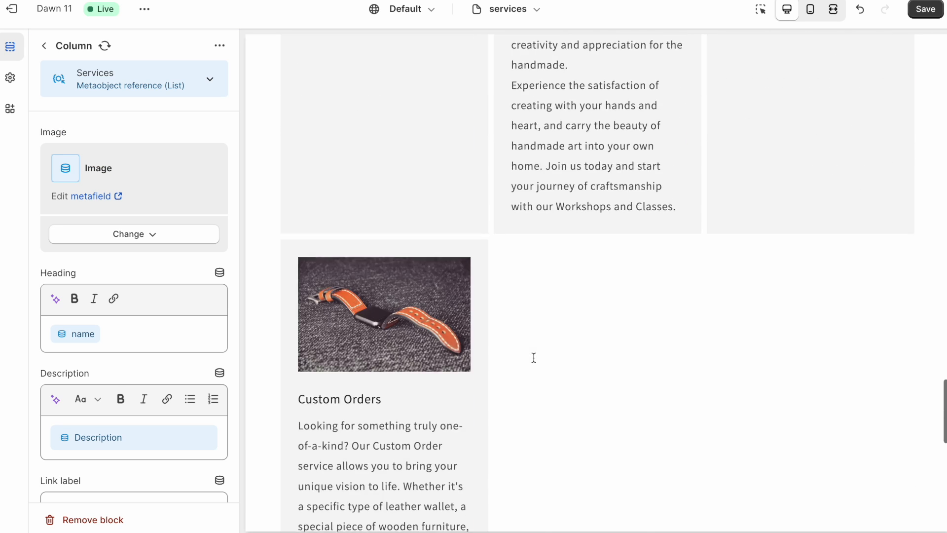
pyautogui.scroll(10, 534, 357)
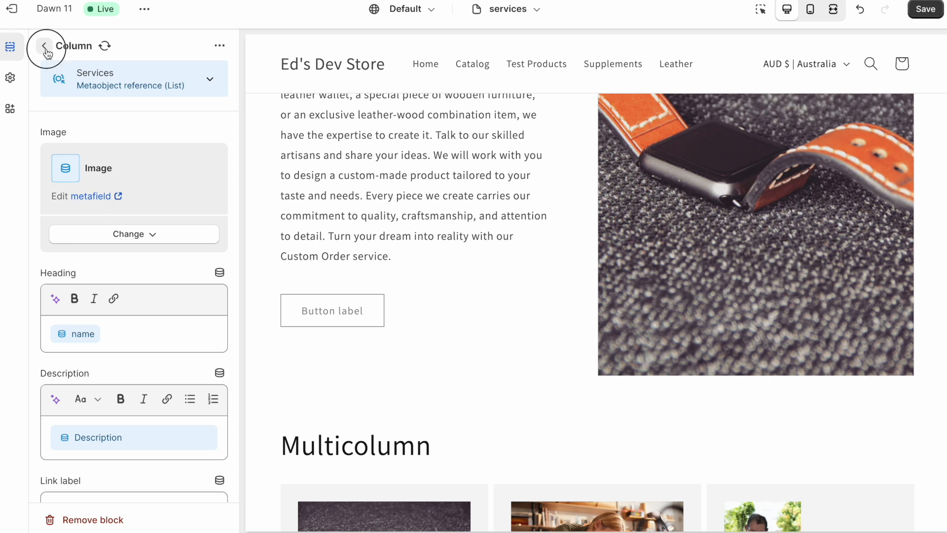
pyautogui.click(44, 45)
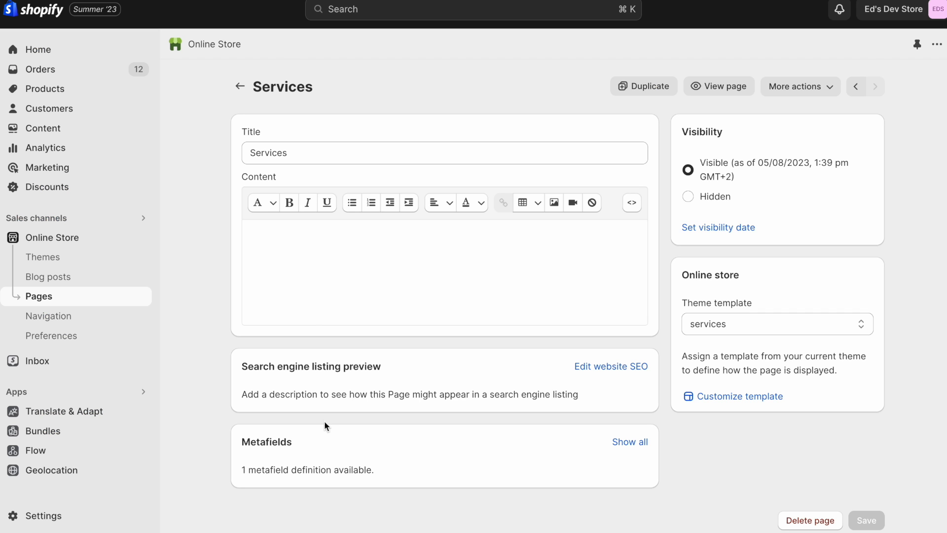
# Show all metafields of the Services page.
pyautogui.click(629, 442)
pyautogui.click(487, 167)
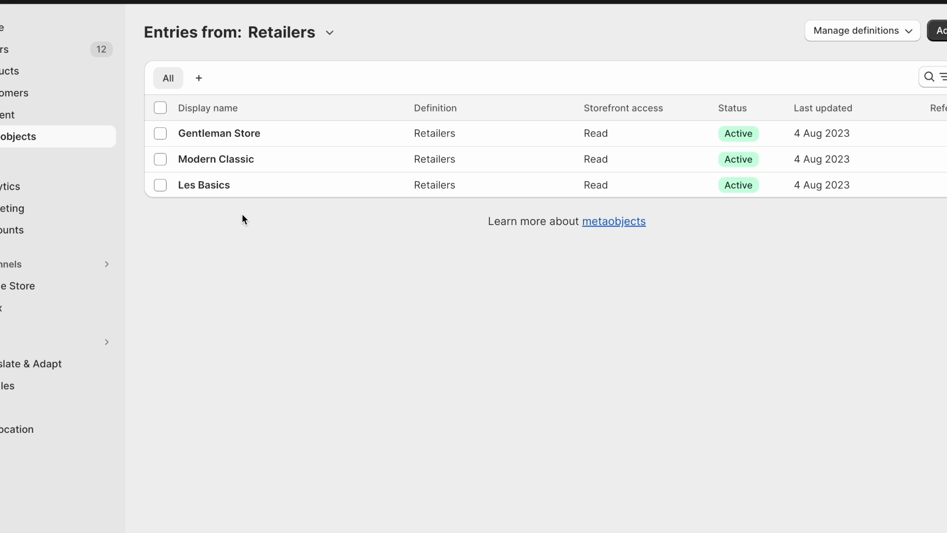
# Inspect the Modern Classic entry of the Retailers metaobject and its image seattle.jpg, and return to the entries list.
pyautogui.click(241, 163)
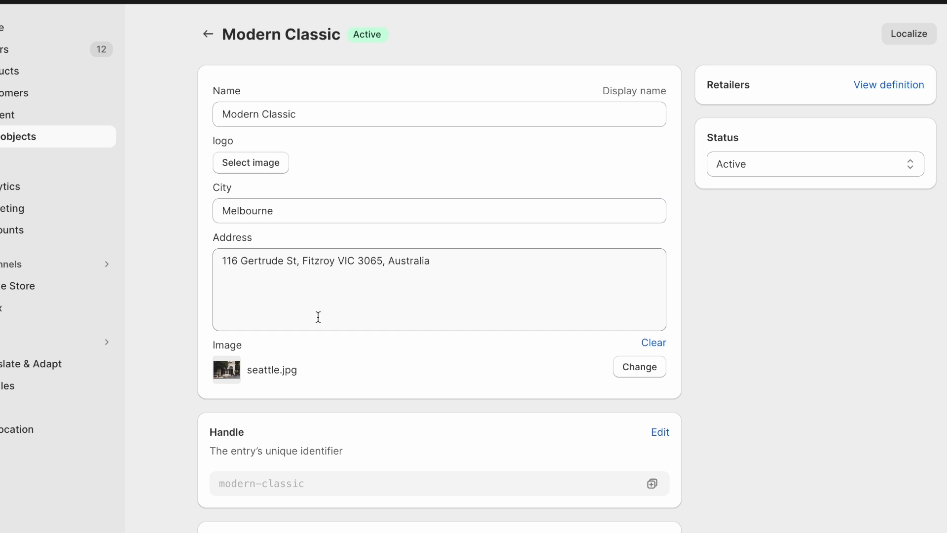
pyautogui.click(227, 370)
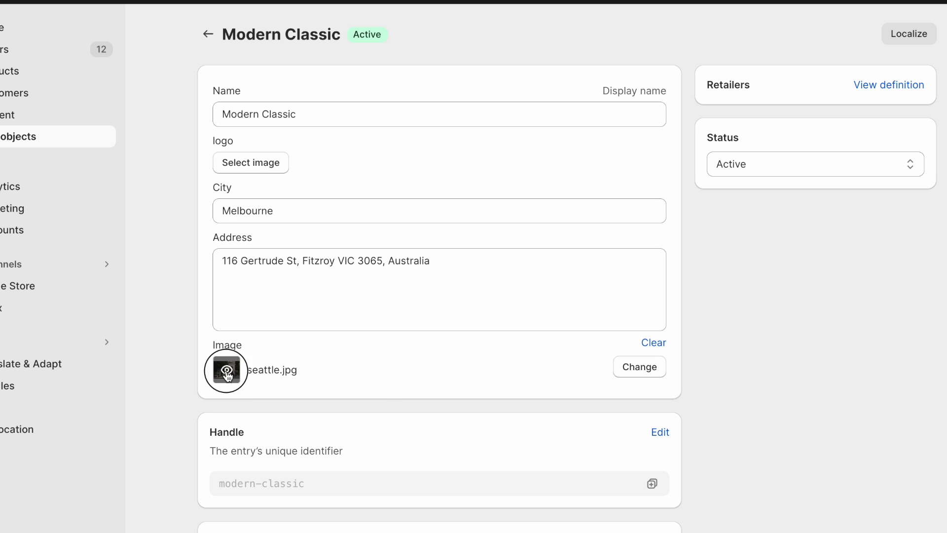
pyautogui.click(694, 7)
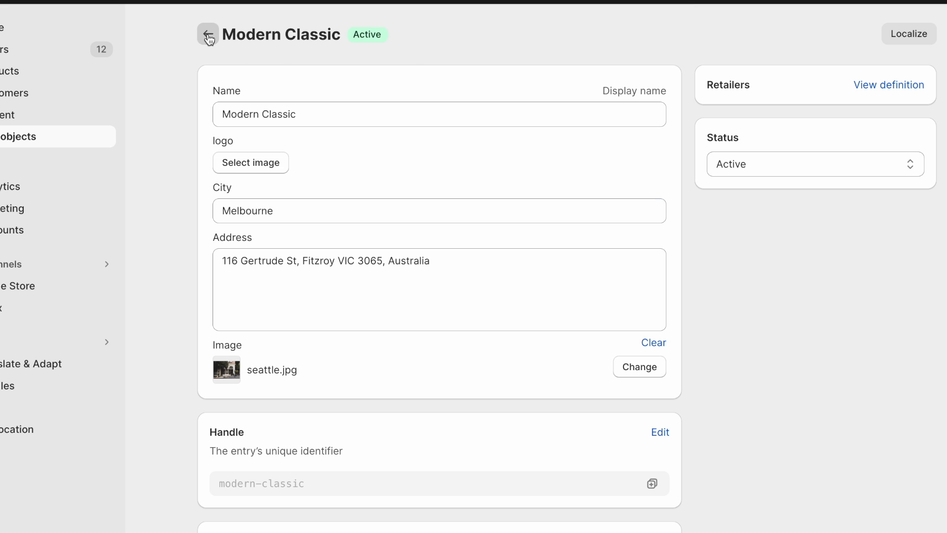
pyautogui.click(208, 37)
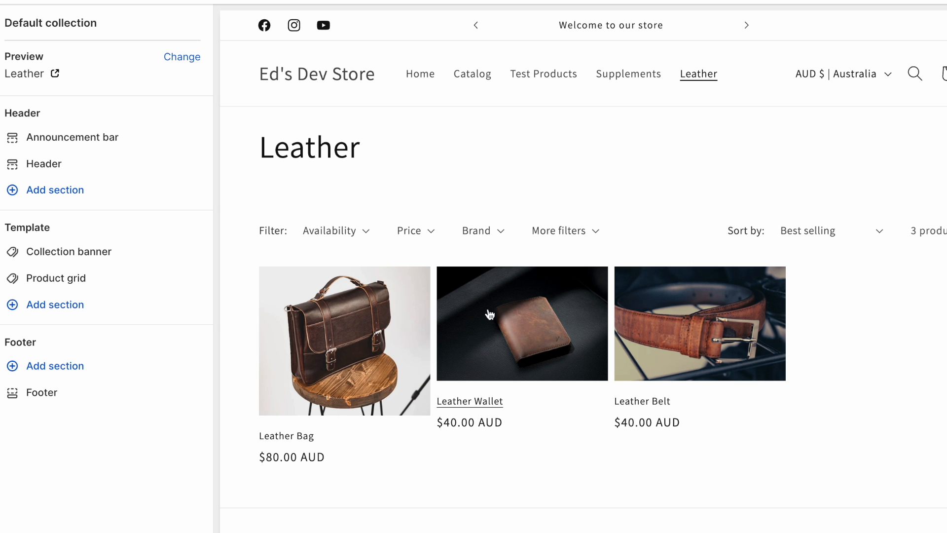
# Open the Leather Belt product in the theme preview and add an Image with text section below Related products.
pyautogui.click(662, 329)
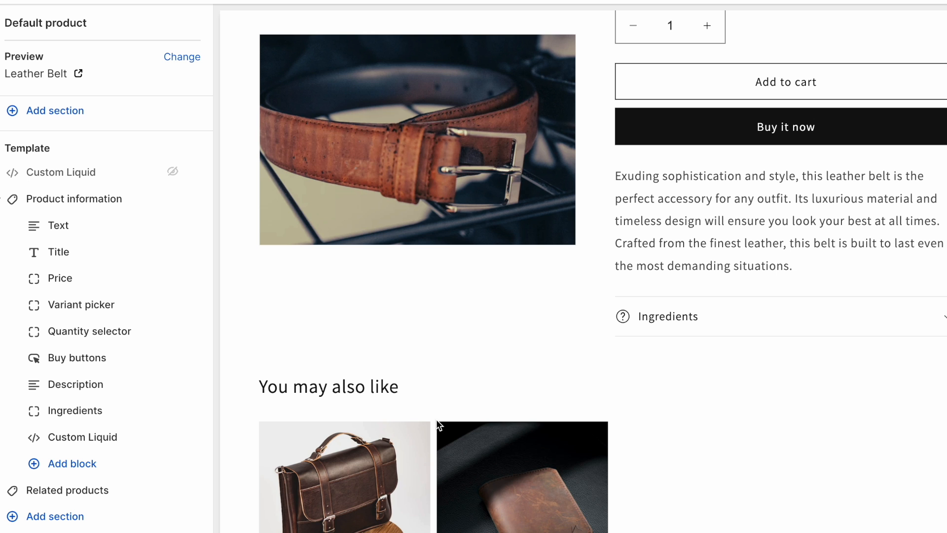
pyautogui.click(58, 516)
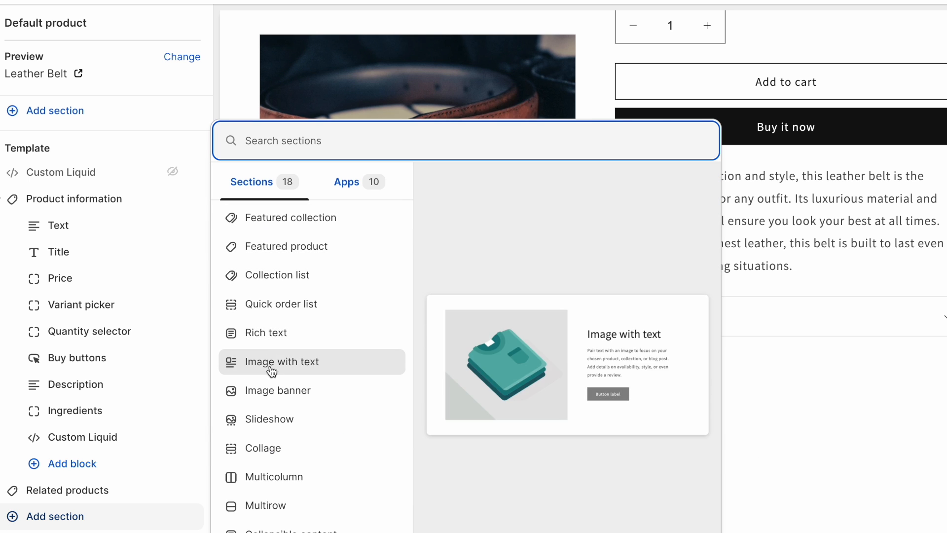
pyautogui.click(289, 364)
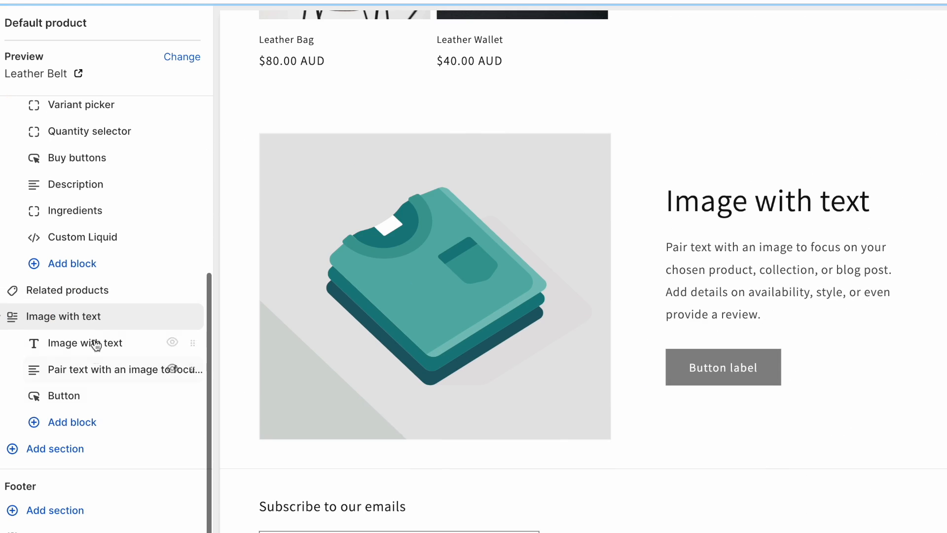
# Add a Caption block to the Image with text section and move it above the heading block.
pyautogui.click(72, 422)
pyautogui.click(269, 454)
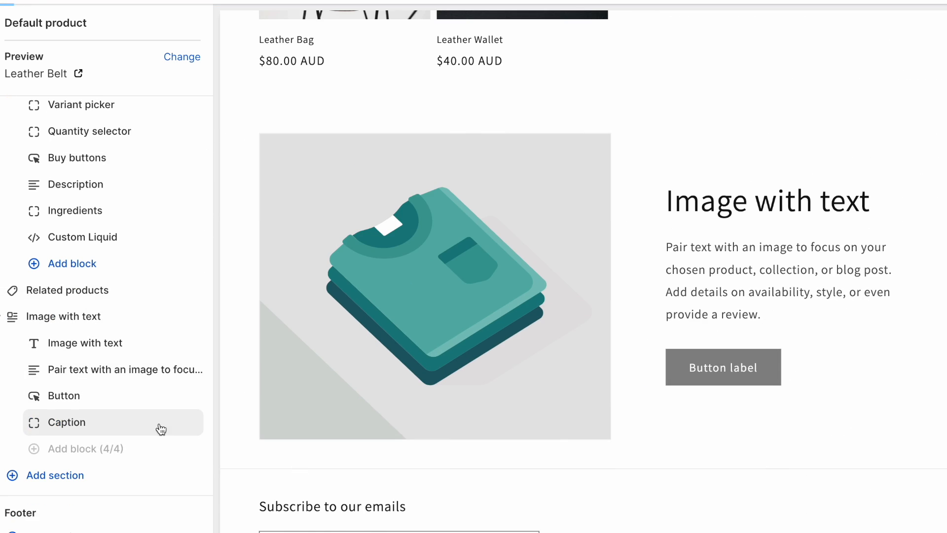
pyautogui.moveTo(188, 425); pyautogui.dragTo(200, 348)
# Replace the Caption block's text with "Find this product at:".
pyautogui.click(69, 349)
pyautogui.click(103, 86)
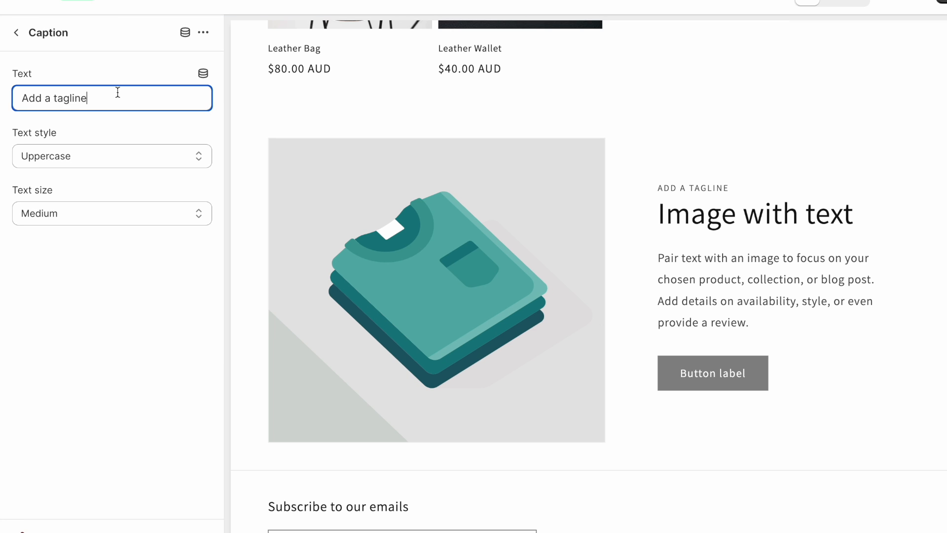
pyautogui.hotkey('ctrl', 'a')
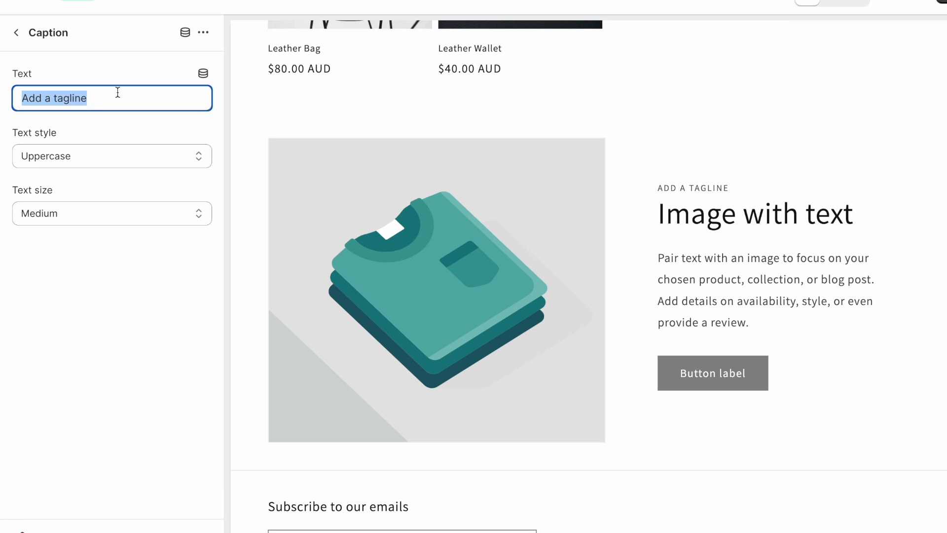
pyautogui.write('Find this product at:')
pyautogui.click(17, 32)
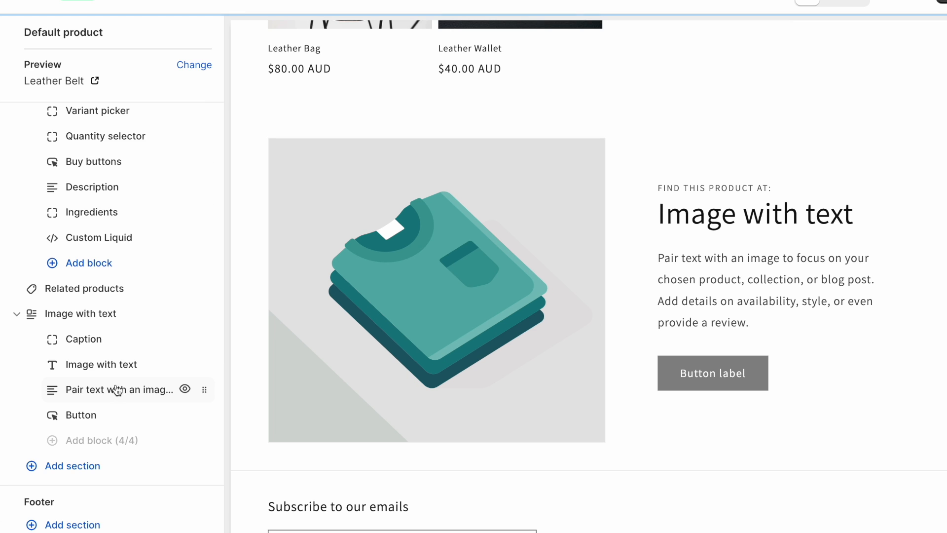
# Replace the heading block's text in the Image with text section with "Store name".
pyautogui.click(106, 365)
pyautogui.click(137, 146)
pyautogui.hotkey('ctrl', 'a')
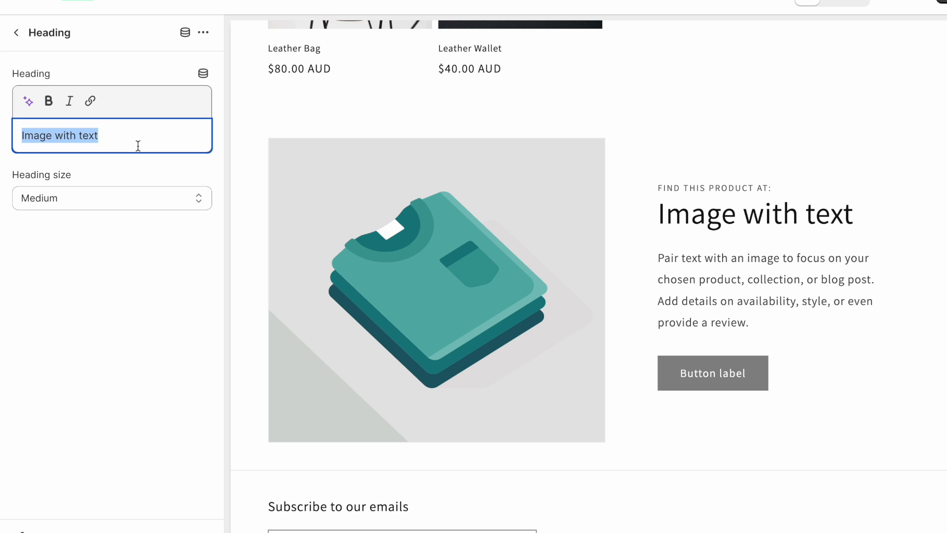
pyautogui.write('Store name')
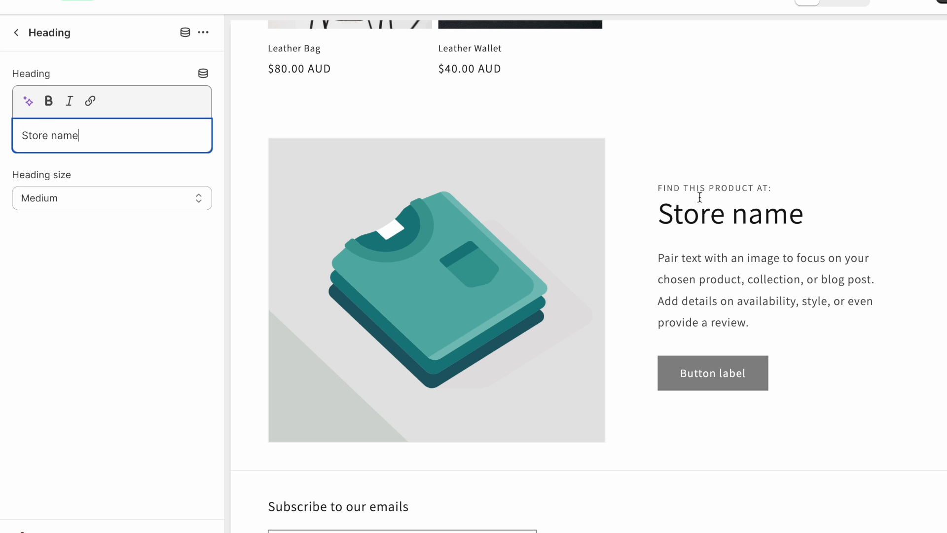
pyautogui.click(17, 33)
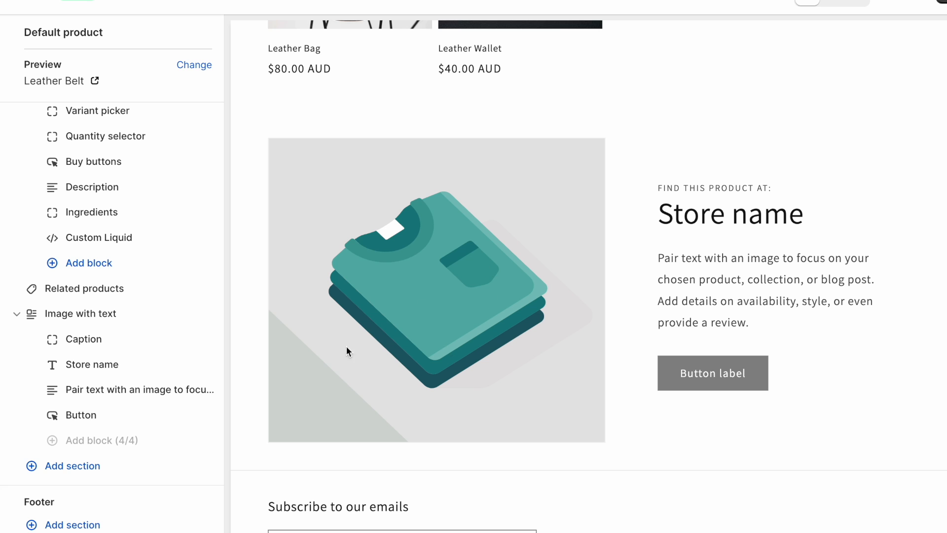
# Remove the Button block from the Image with text section.
pyautogui.click(99, 419)
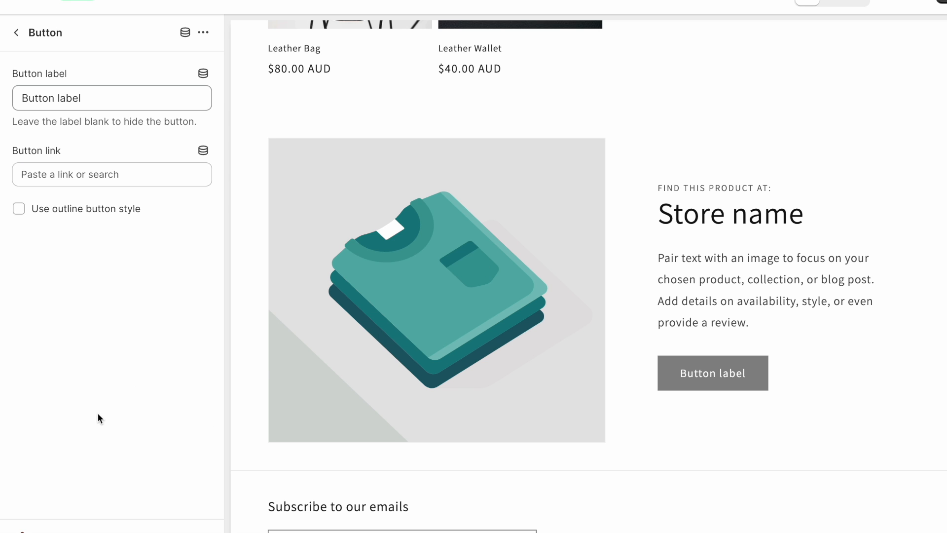
pyautogui.click(37, 528)
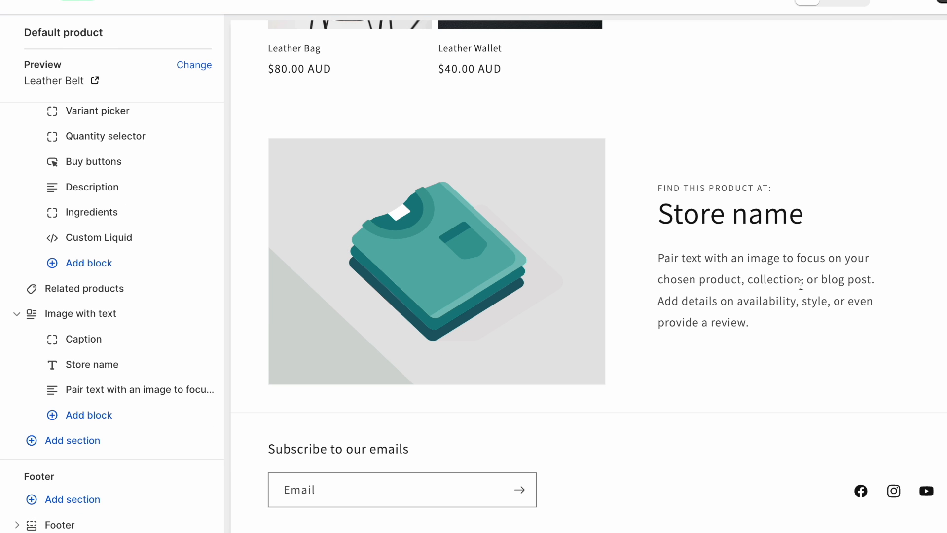
# Replace the Text block's content in the Image with text section with a sample street address.
pyautogui.click(87, 387)
pyautogui.click(143, 177)
pyautogui.hotkey('ctrl', 'a')
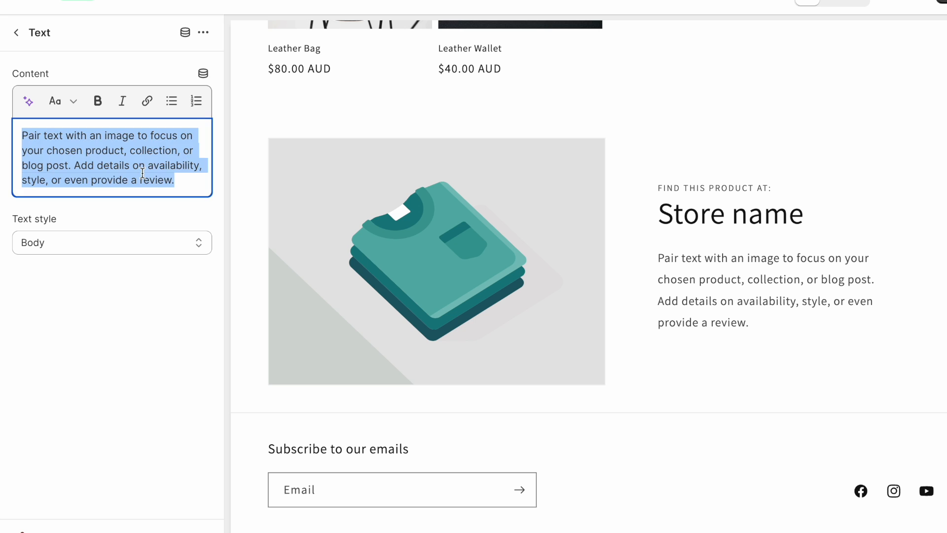
pyautogui.write('123 Fake ')
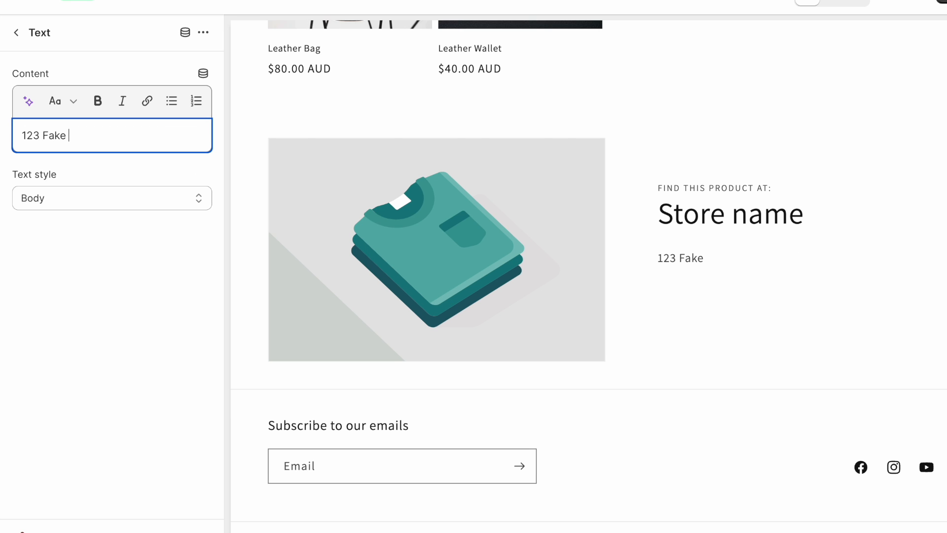
pyautogui.write('St. London.')
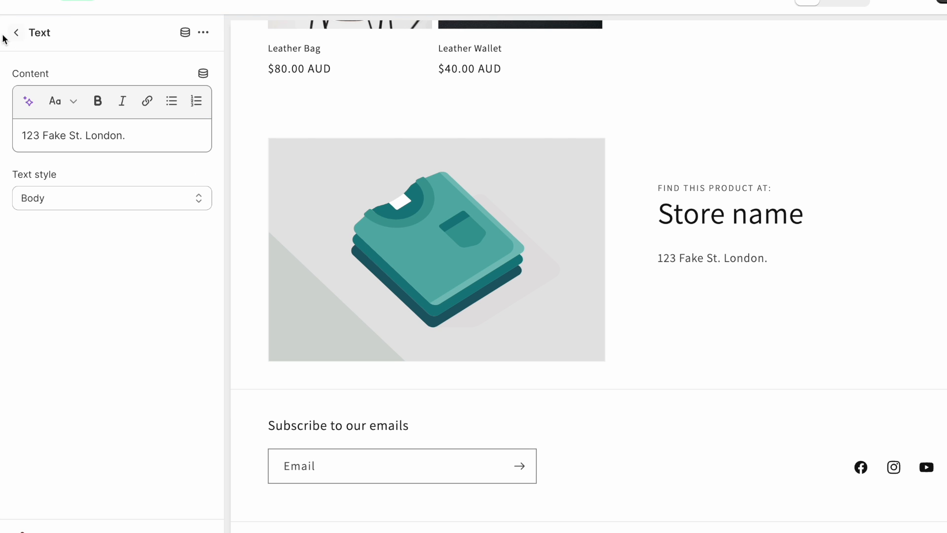
pyautogui.click(16, 33)
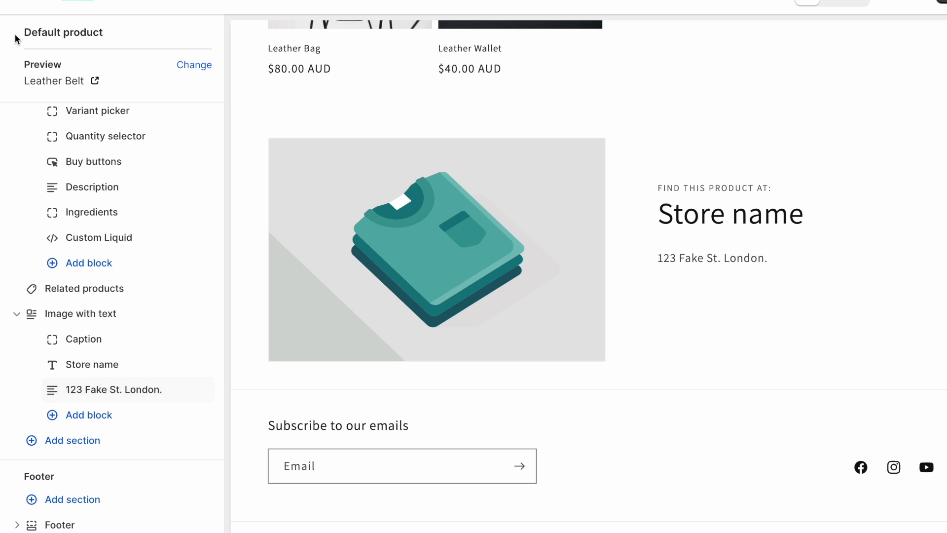
# Examine the dynamic sources offered for the Image with text section's image and for the Caption block's text.
pyautogui.click(99, 314)
pyautogui.click(204, 74)
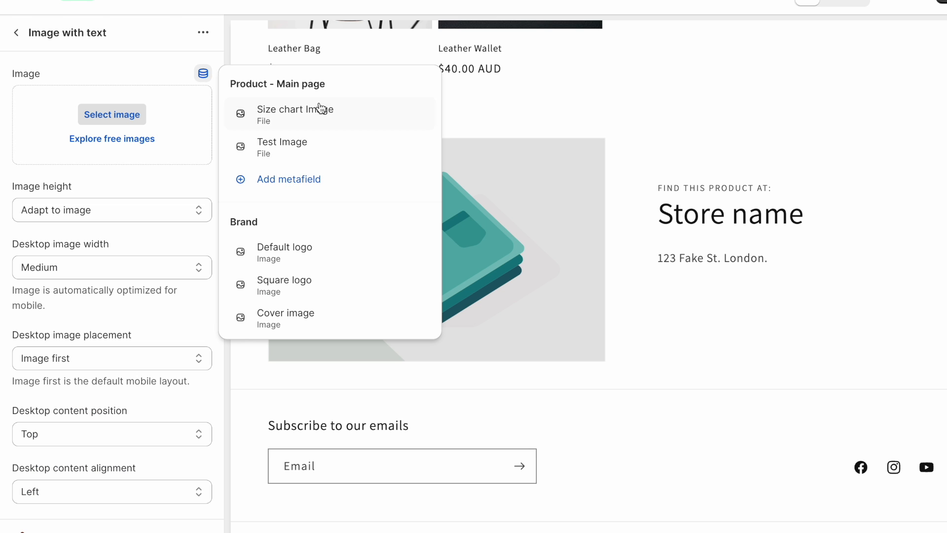
pyautogui.press('Escape')
pyautogui.press('Escape')
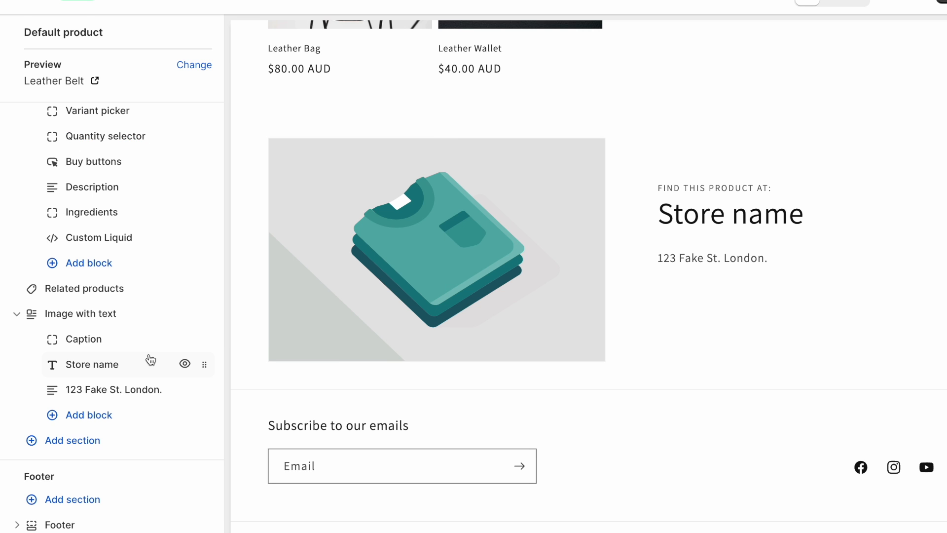
pyautogui.click(140, 341)
pyautogui.click(203, 74)
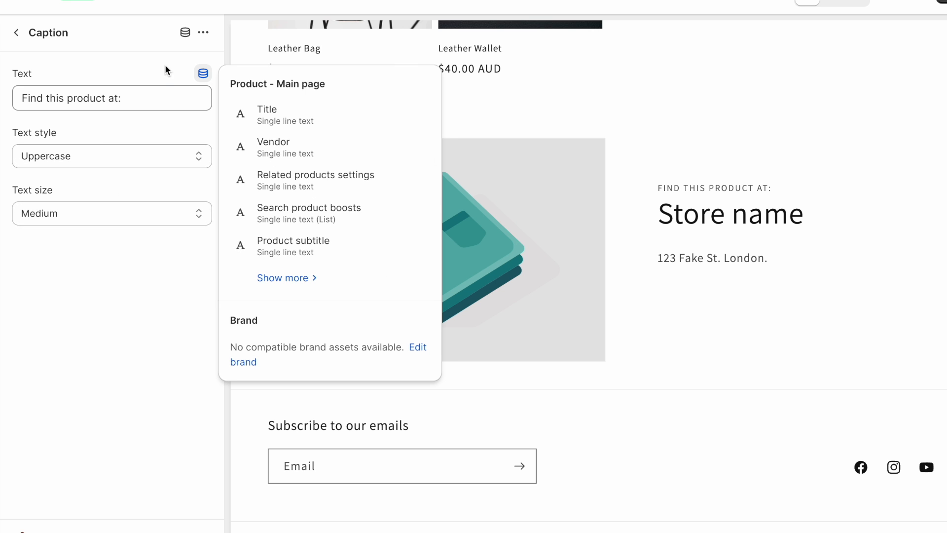
pyautogui.click(185, 33)
pyautogui.press('Escape')
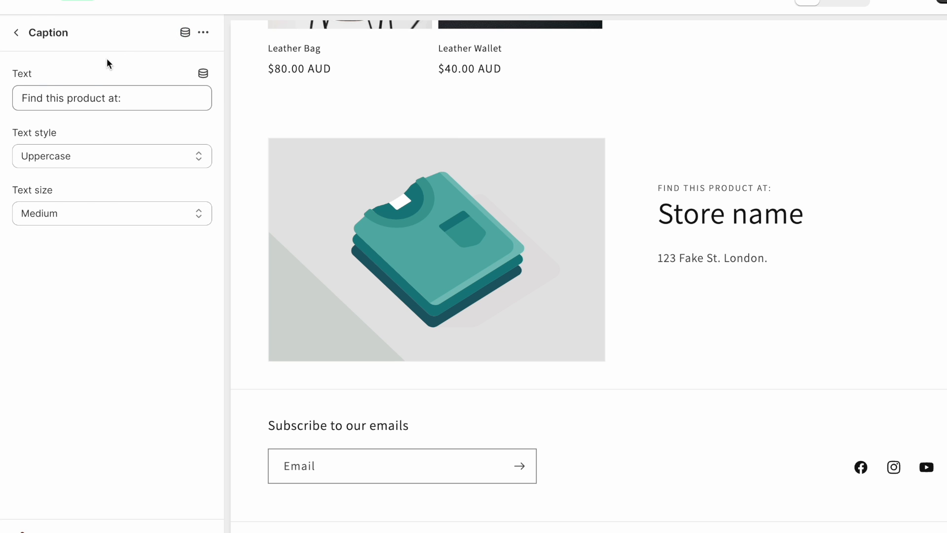
pyautogui.press('Escape')
# Review the product page preview, then open the Leather Belt product in the Shopify admin and go to its metafields.
pyautogui.scroll(10, 484, 372)
pyautogui.scroll(5, 486, 377)
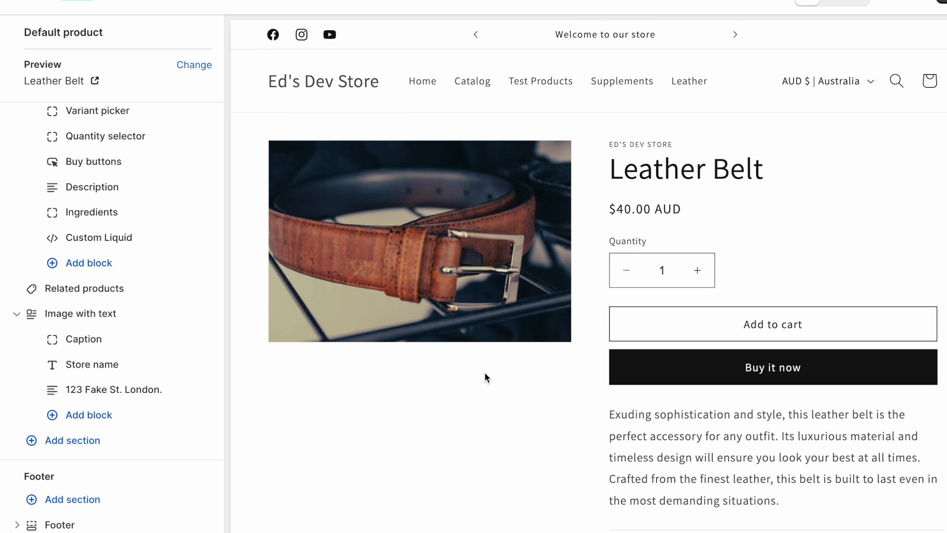
pyautogui.scroll(-10, 485, 376)
pyautogui.scroll(-2, 484, 372)
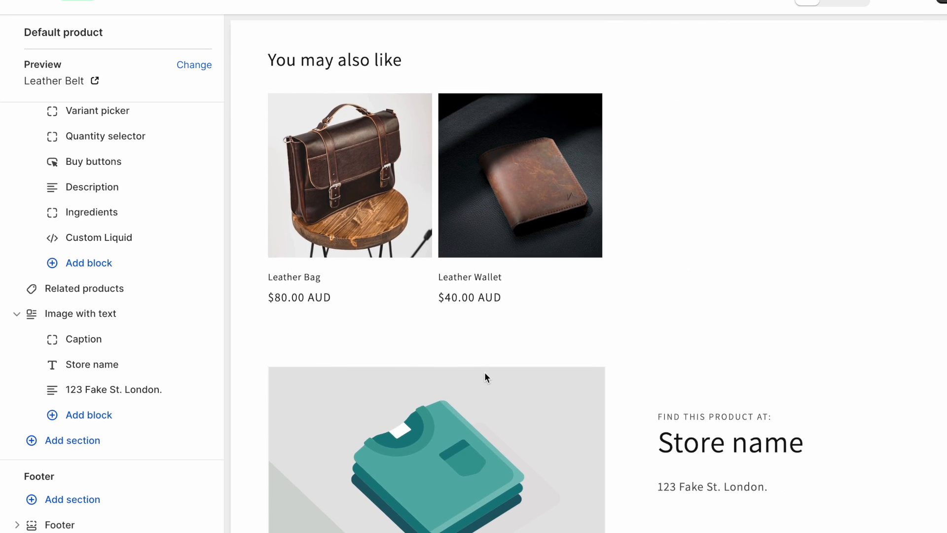
pyautogui.scroll(-2, 484, 372)
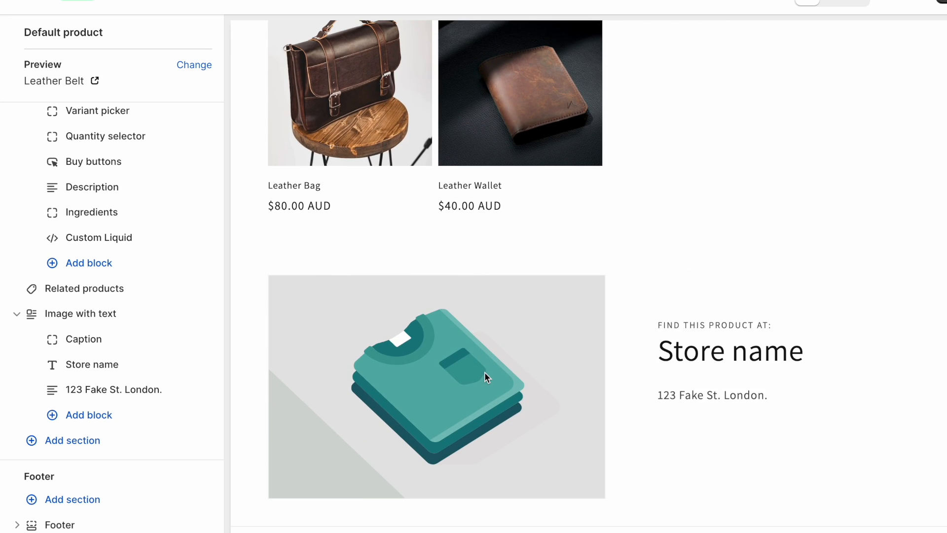
pyautogui.click(380, 3)
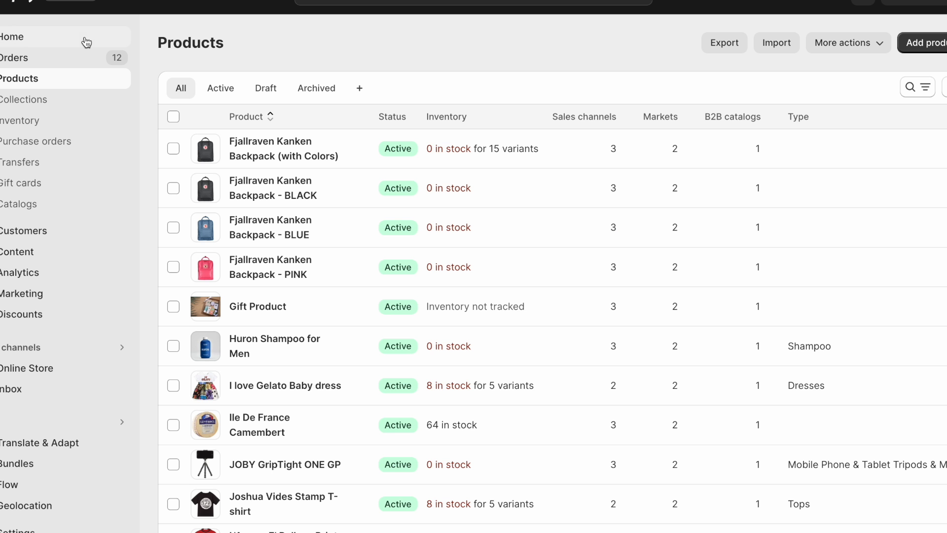
pyautogui.scroll(-10, 317, 311)
pyautogui.scroll(2, 318, 311)
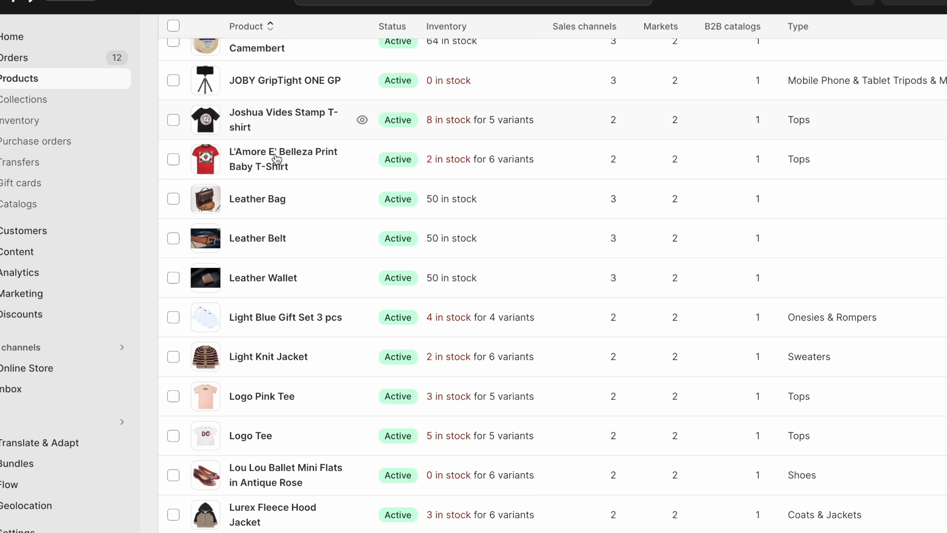
pyautogui.click(256, 240)
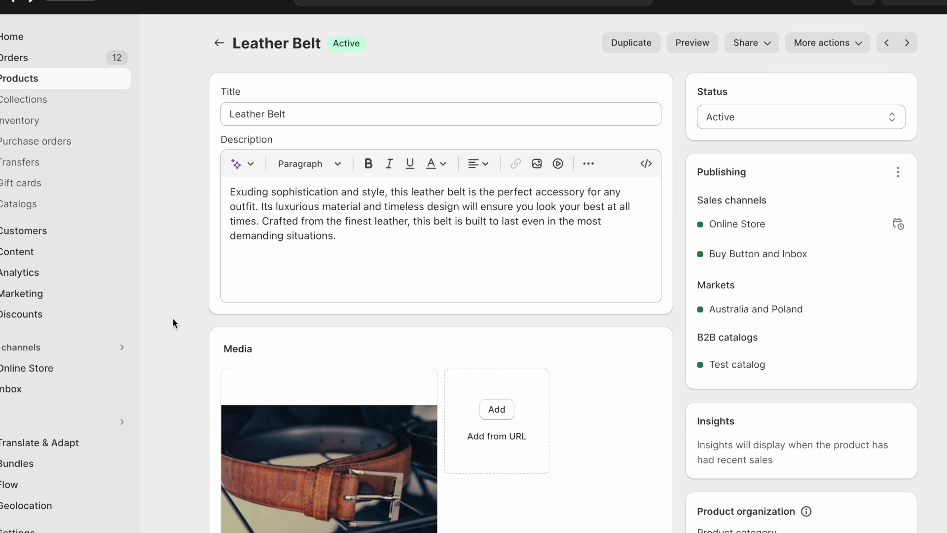
pyautogui.scroll(-15, 173, 318)
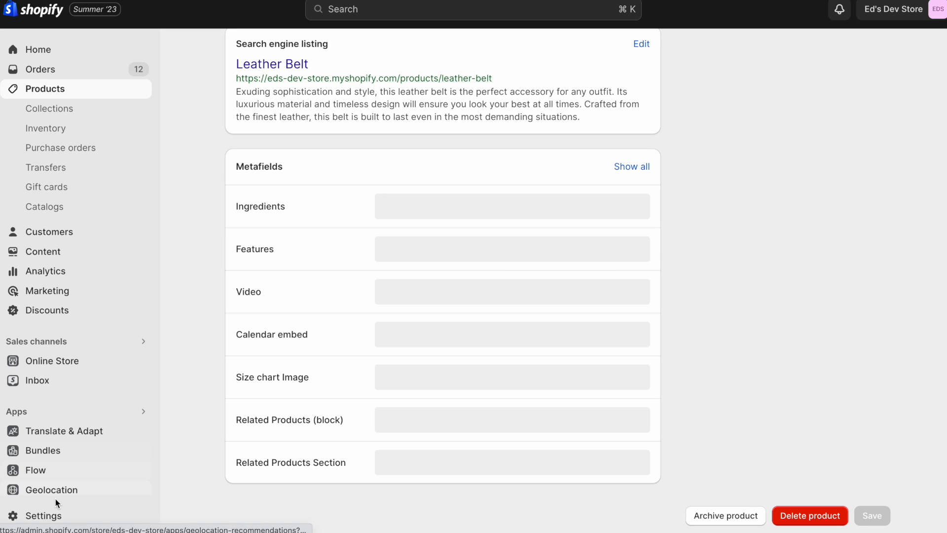
# Start a new product metafield definition named "Retailer" in the store's custom data settings.
pyautogui.click(60, 513)
pyautogui.scroll(-5, 194, 277)
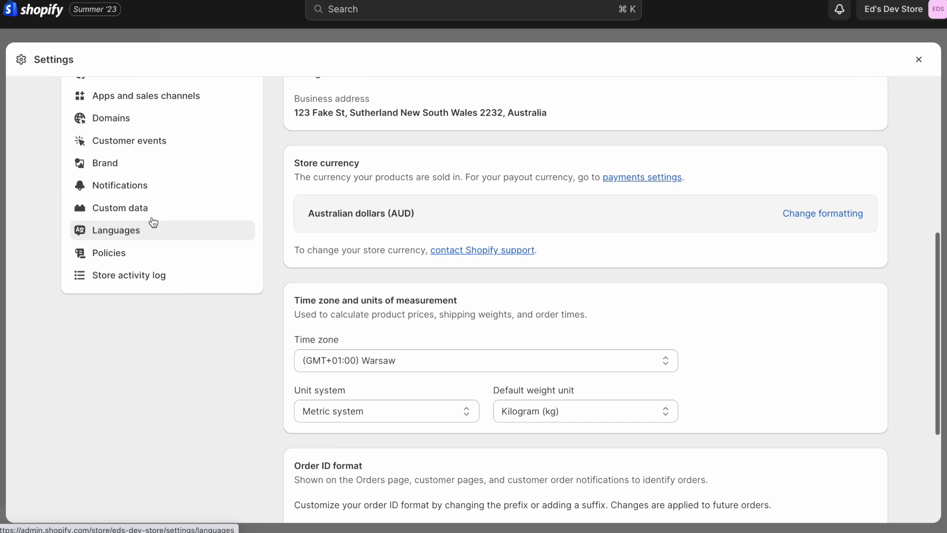
pyautogui.click(146, 209)
pyautogui.click(698, 231)
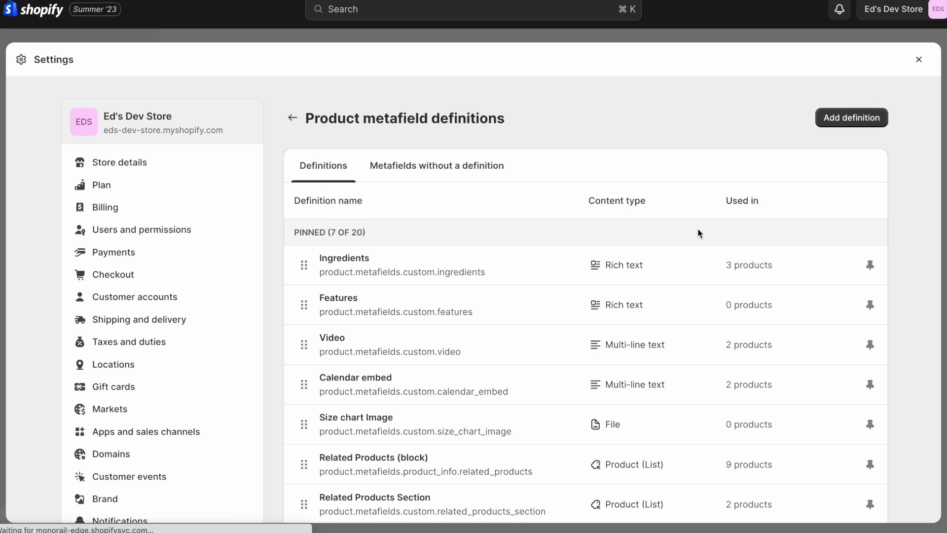
pyautogui.click(834, 118)
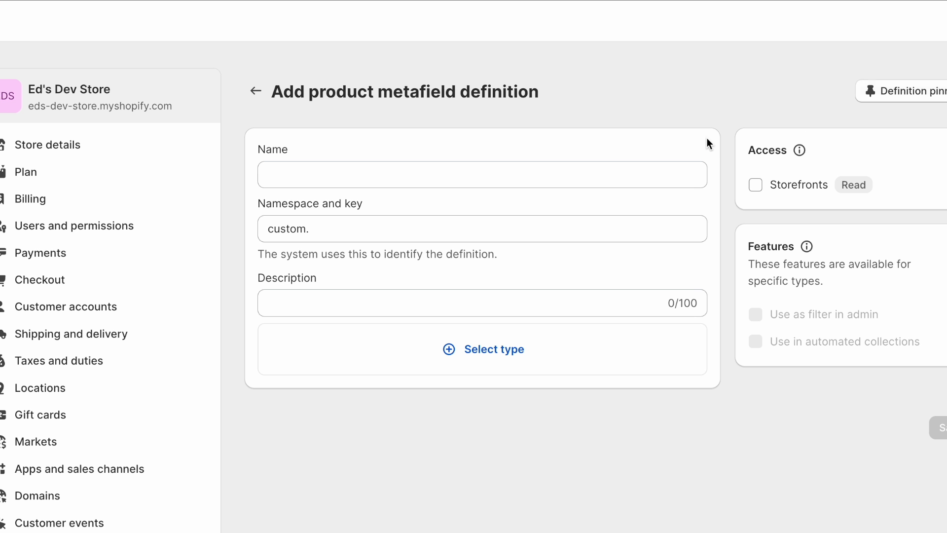
pyautogui.click(435, 185)
pyautogui.write('Retailer')
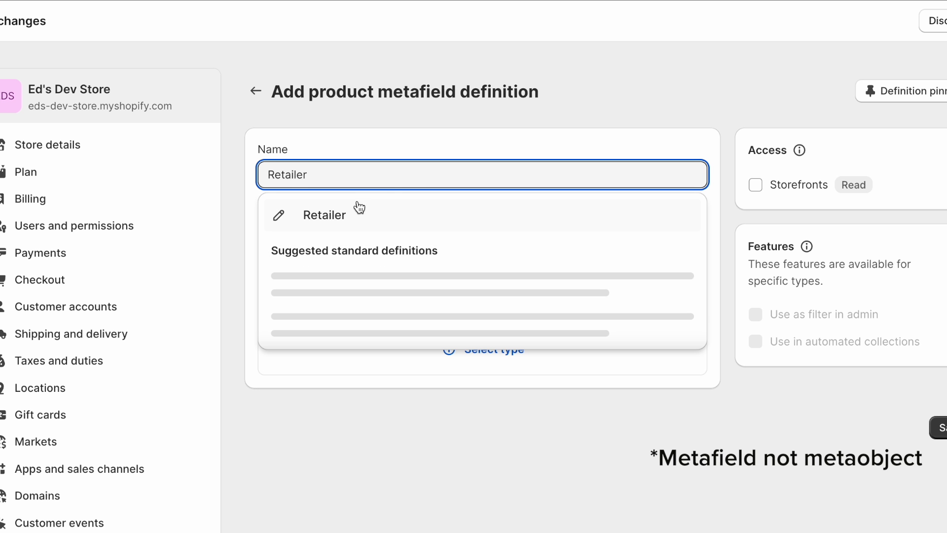
pyautogui.click(349, 215)
# Give the Retailer definition the Metaobject type referencing Retailers with one entry, and save it.
pyautogui.click(470, 351)
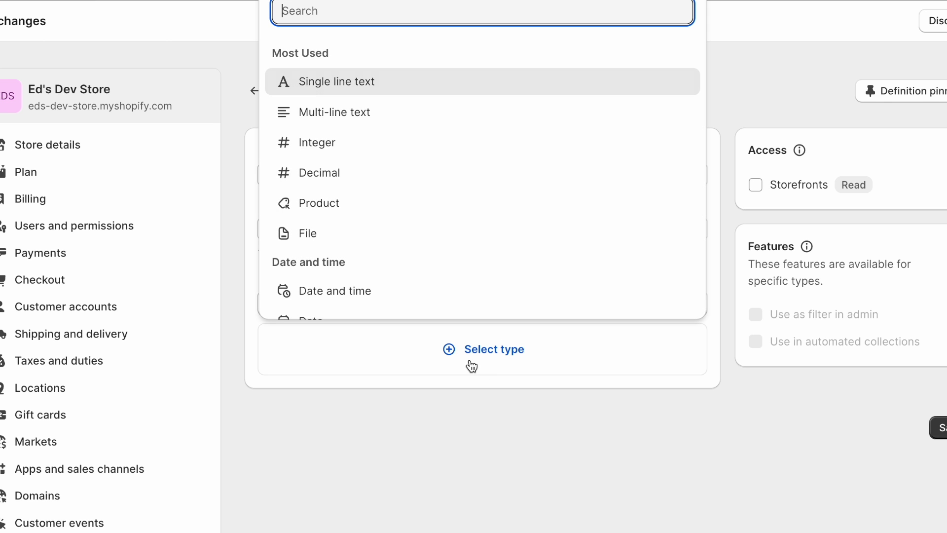
pyautogui.write('meta')
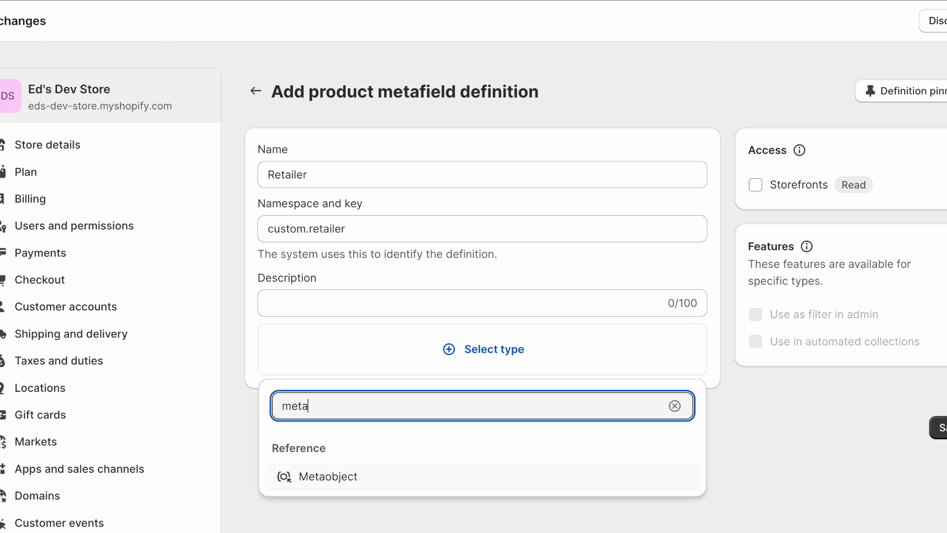
pyautogui.click(326, 484)
pyautogui.click(340, 414)
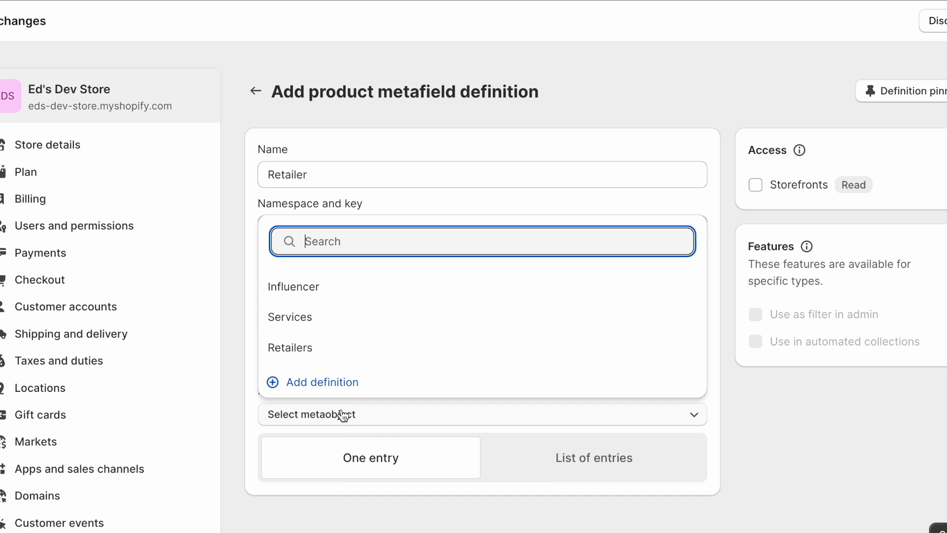
pyautogui.click(291, 348)
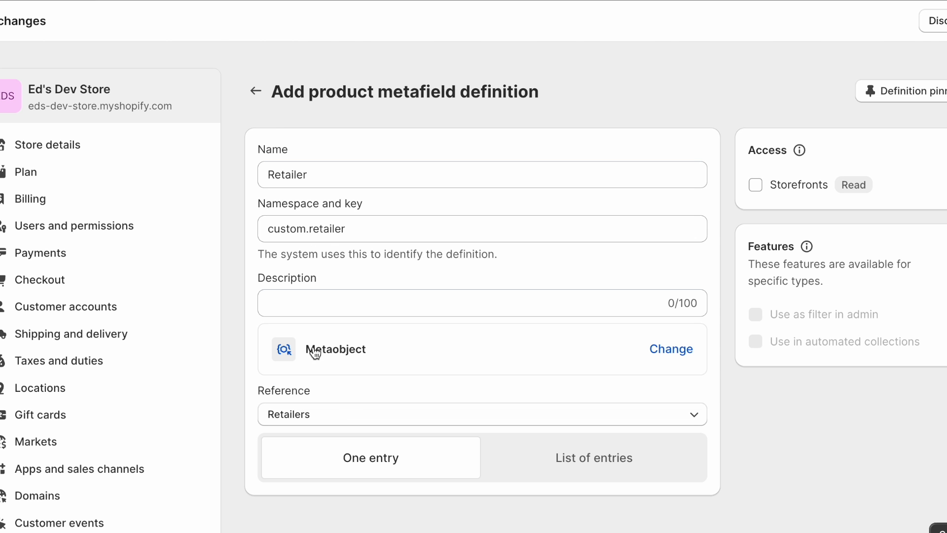
pyautogui.scroll(-2, 244, 429)
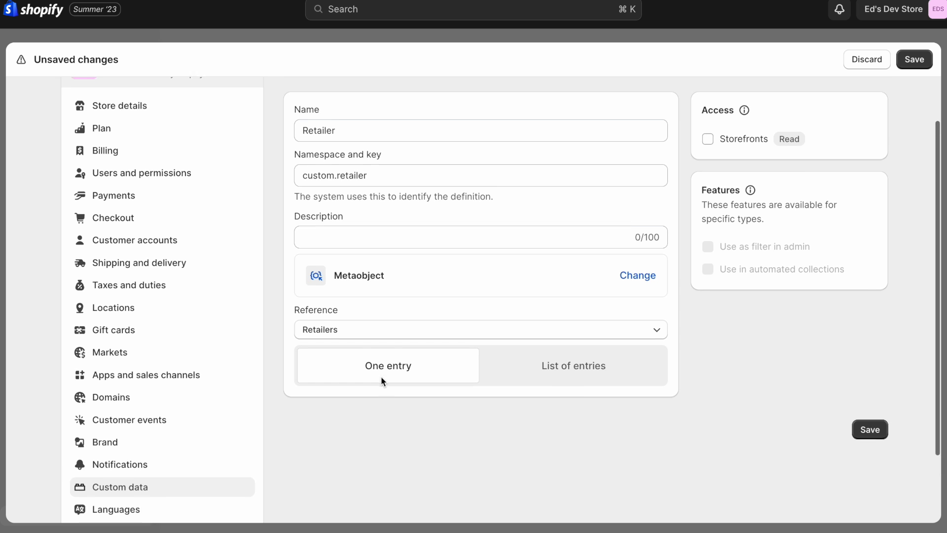
pyautogui.scroll(1, 362, 410)
pyautogui.click(870, 482)
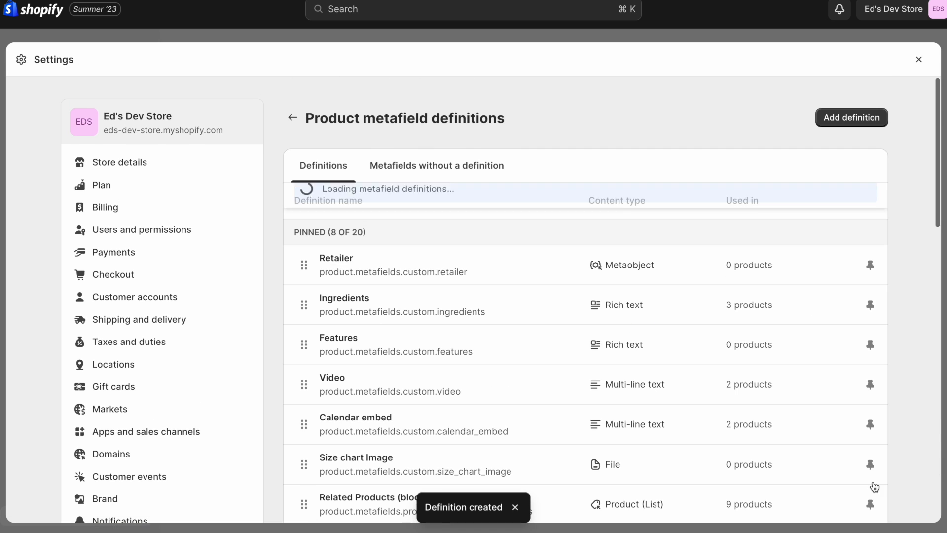
# Return to the Leather Belt product and set its Retailer metafield to the Gentleman Store entry.
pyautogui.click(919, 60)
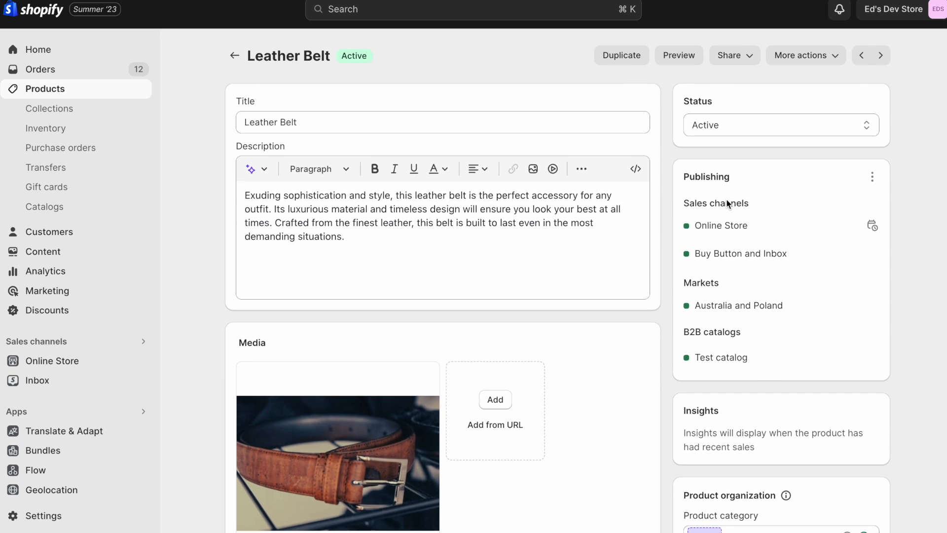
pyautogui.scroll(-1, 726, 199)
pyautogui.scroll(-15, 726, 199)
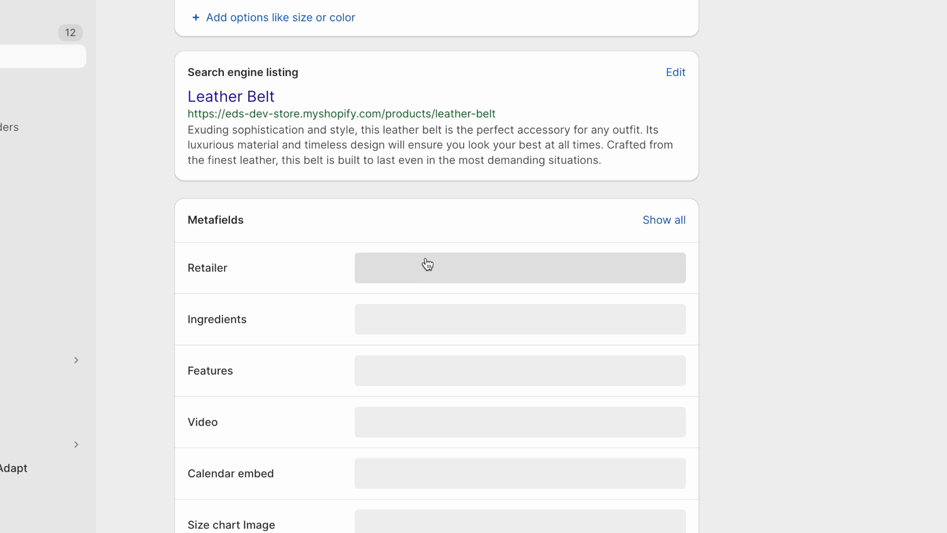
pyautogui.click(427, 265)
pyautogui.click(398, 267)
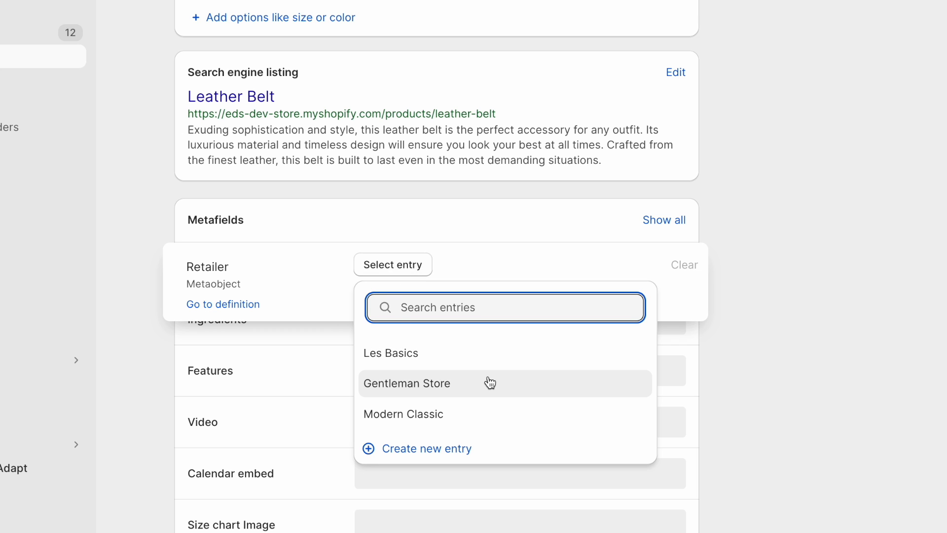
pyautogui.click(490, 383)
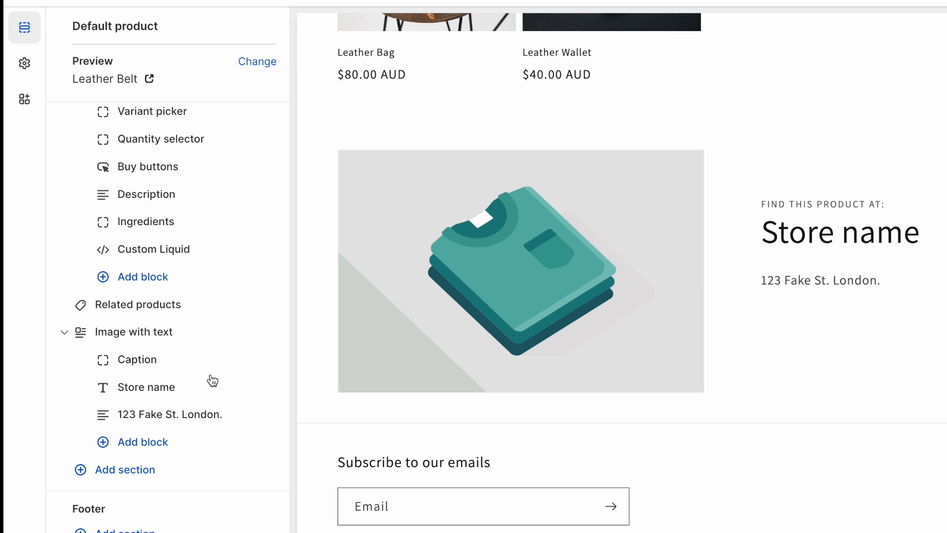
# In the theme editor, clear the "Store name" text from the heading block of the Image with text section.
pyautogui.click(176, 365)
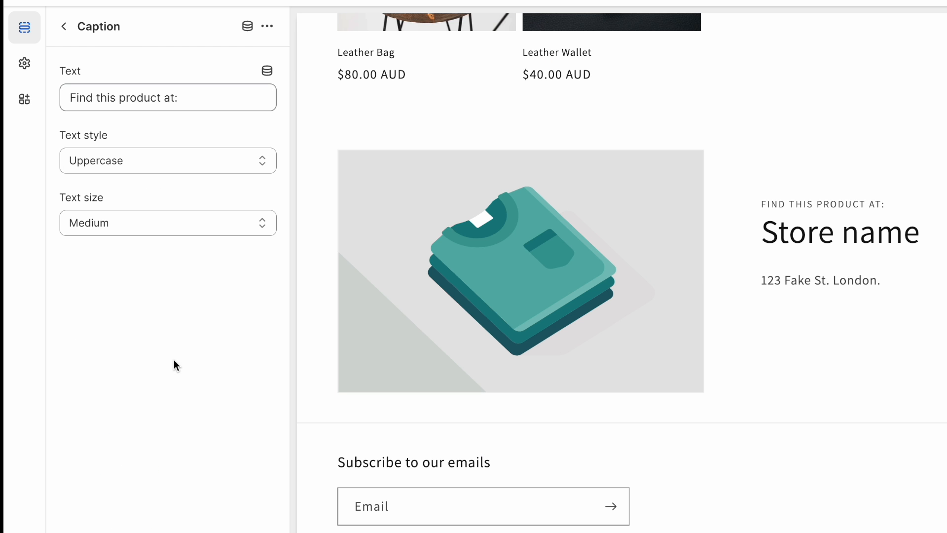
pyautogui.click(63, 26)
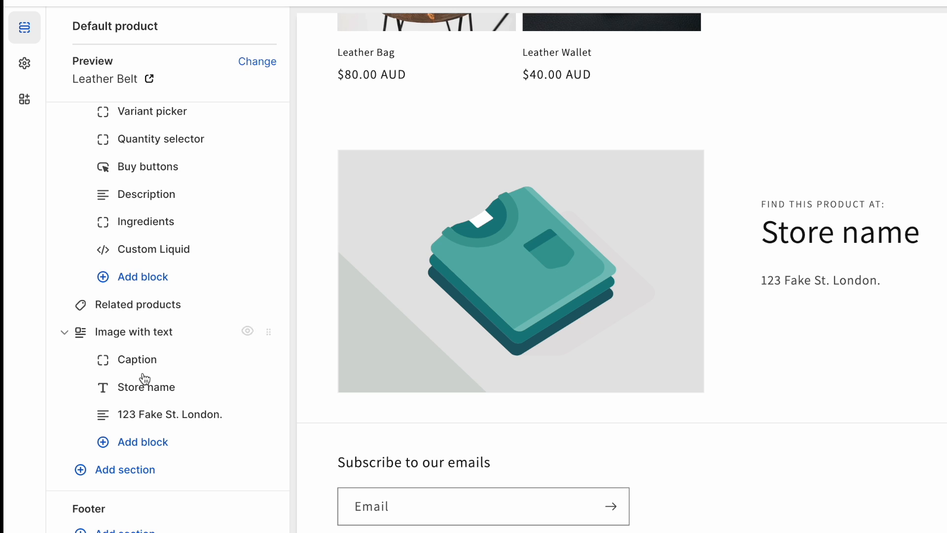
pyautogui.click(163, 388)
pyautogui.click(185, 142)
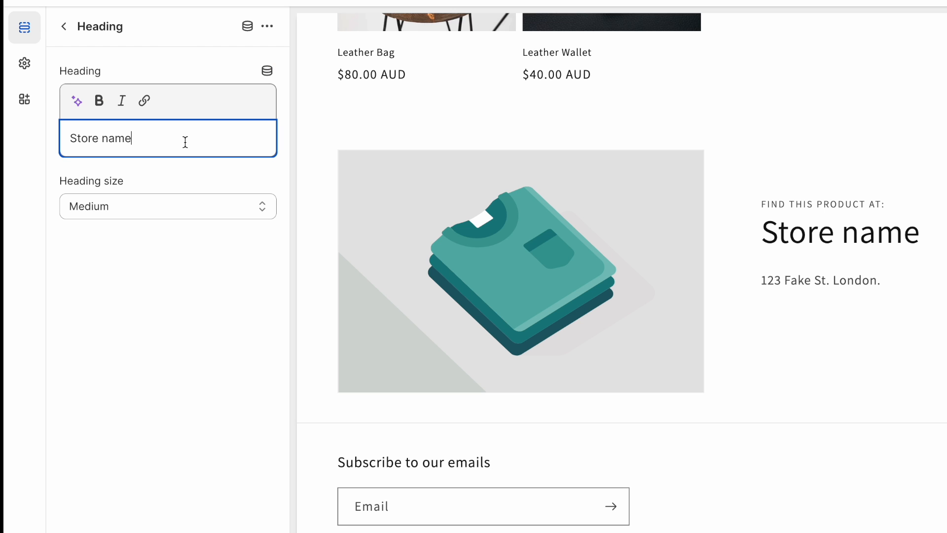
pyautogui.hotkey('ctrl', 'a')
pyautogui.press('BackSpace')
# Connect the heading block of the Image with text section to the Name field of the product's Retailer metafield.
pyautogui.click(267, 72)
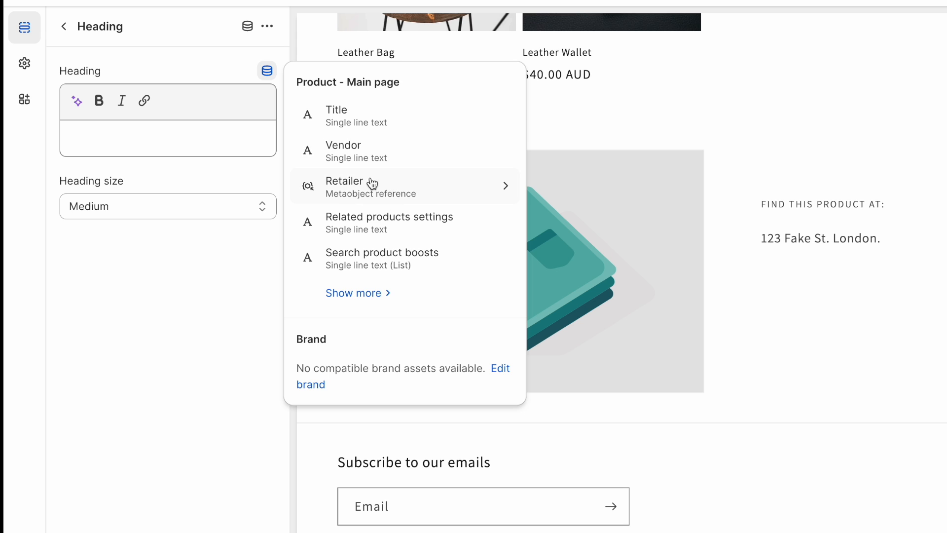
pyautogui.click(349, 192)
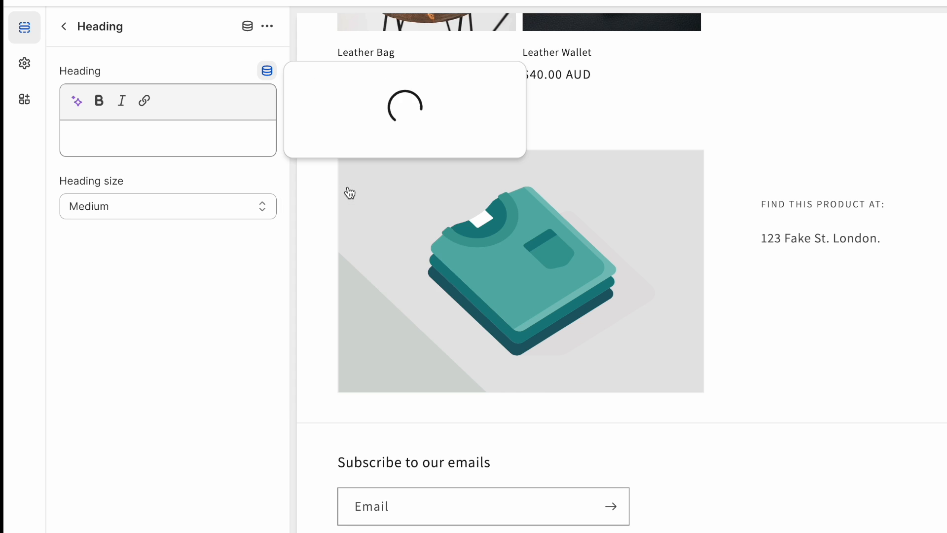
pyautogui.click(307, 87)
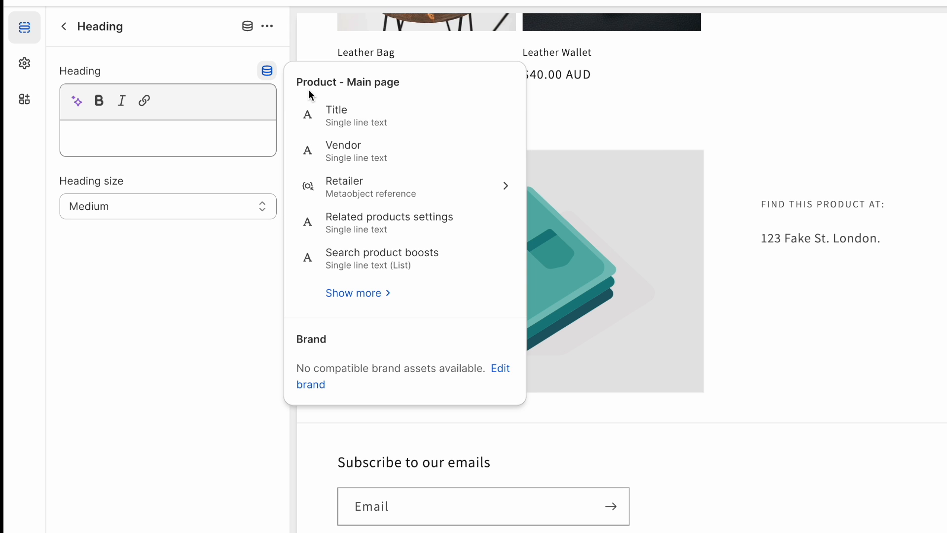
pyautogui.click(444, 191)
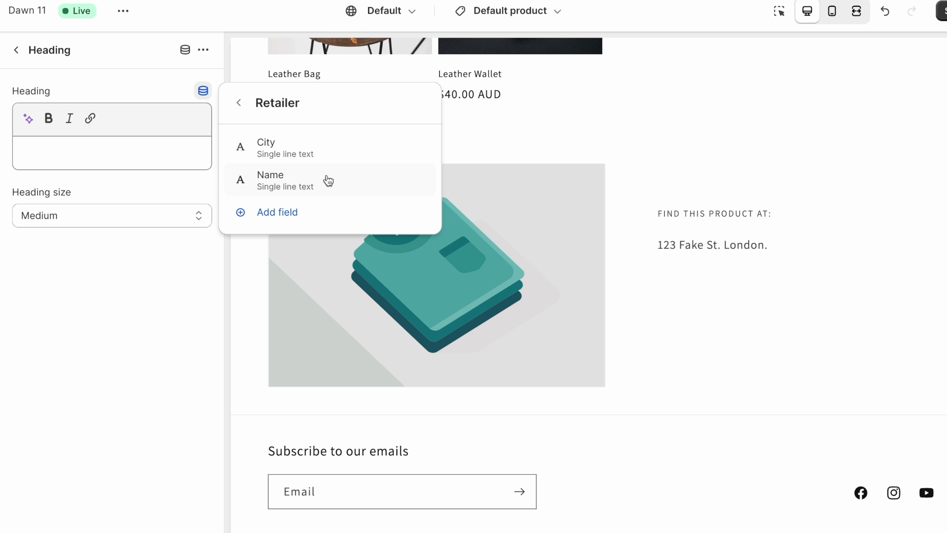
pyautogui.click(328, 181)
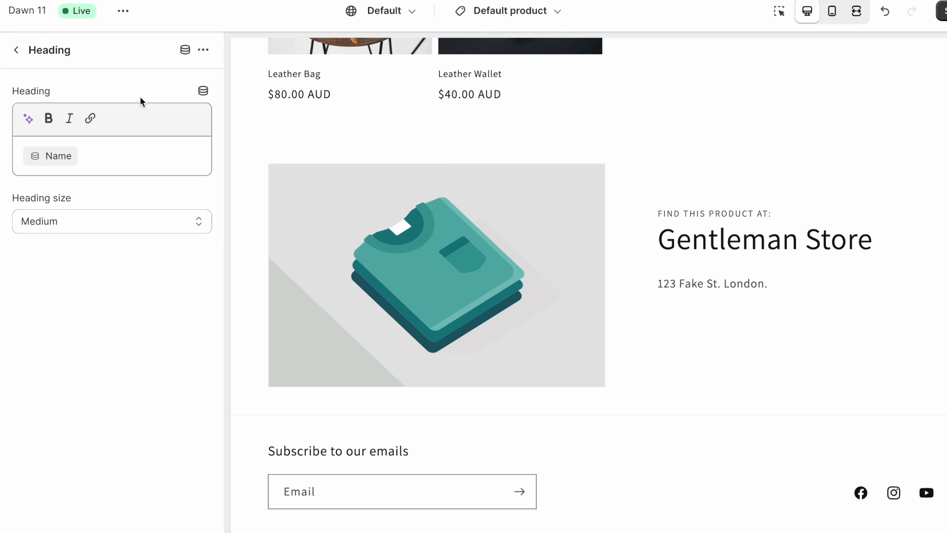
# Replace the placeholder address in the section's Text block with the Address field of the product's Retailer metafield.
pyautogui.click(19, 50)
pyautogui.click(105, 404)
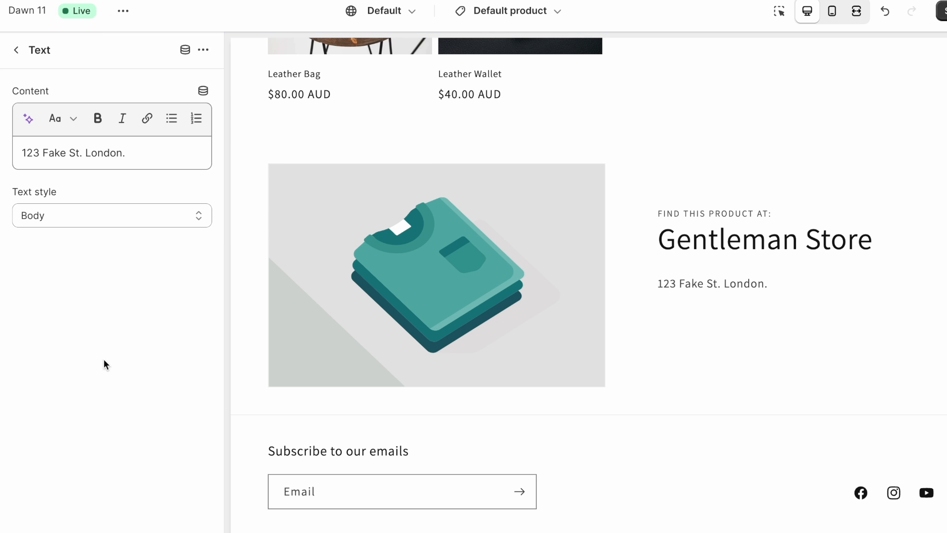
pyautogui.click(191, 154)
pyautogui.hotkey('ctrl', 'a')
pyautogui.press('BackSpace')
pyautogui.click(203, 91)
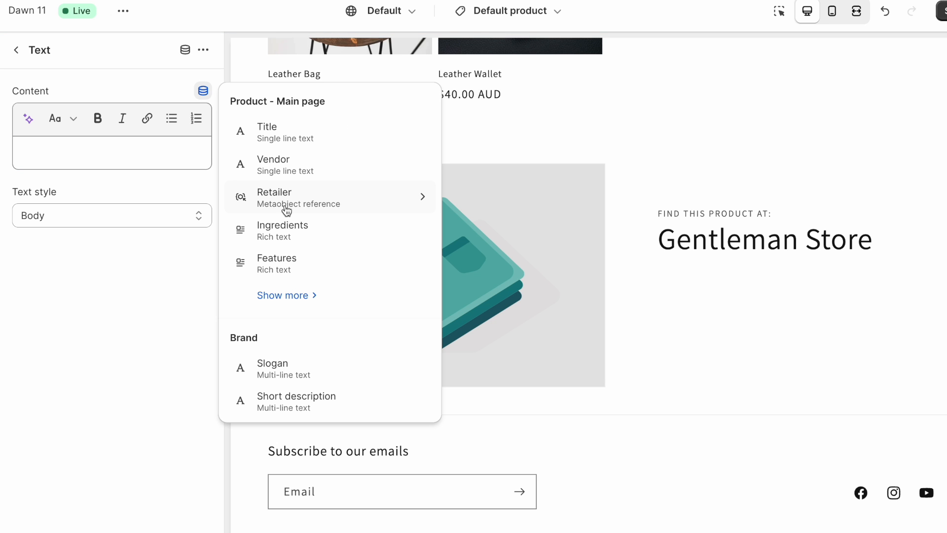
pyautogui.click(297, 201)
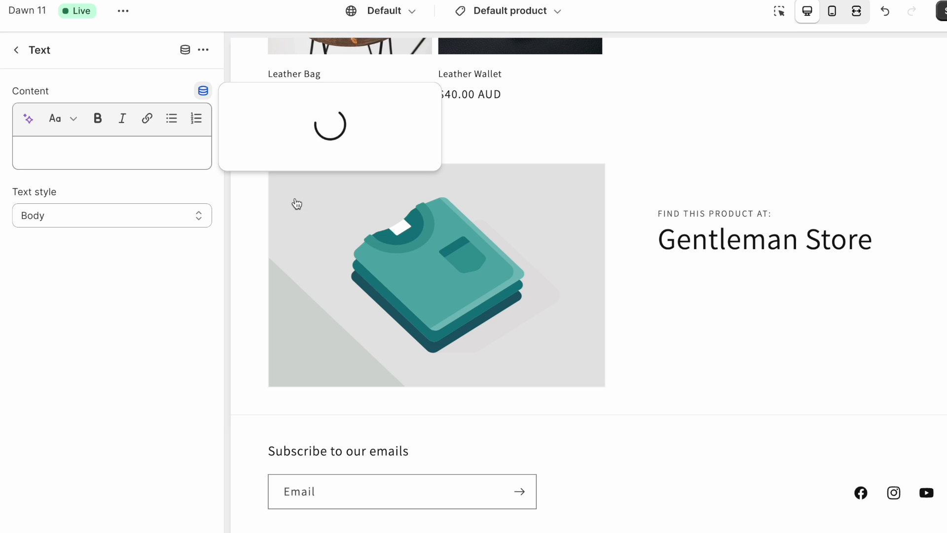
pyautogui.click(312, 147)
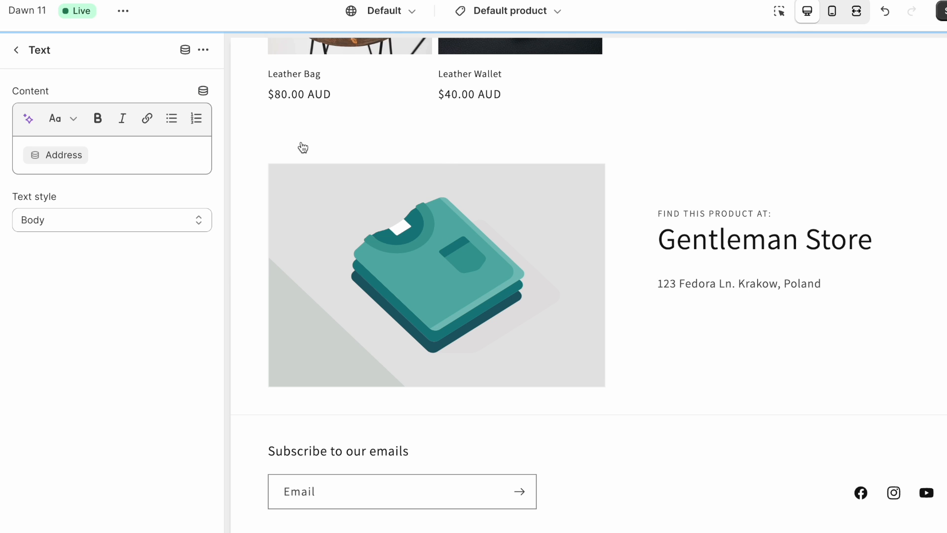
# Connect the image of the Image with text section to the Image field of the product's Retailer metafield.
pyautogui.click(16, 50)
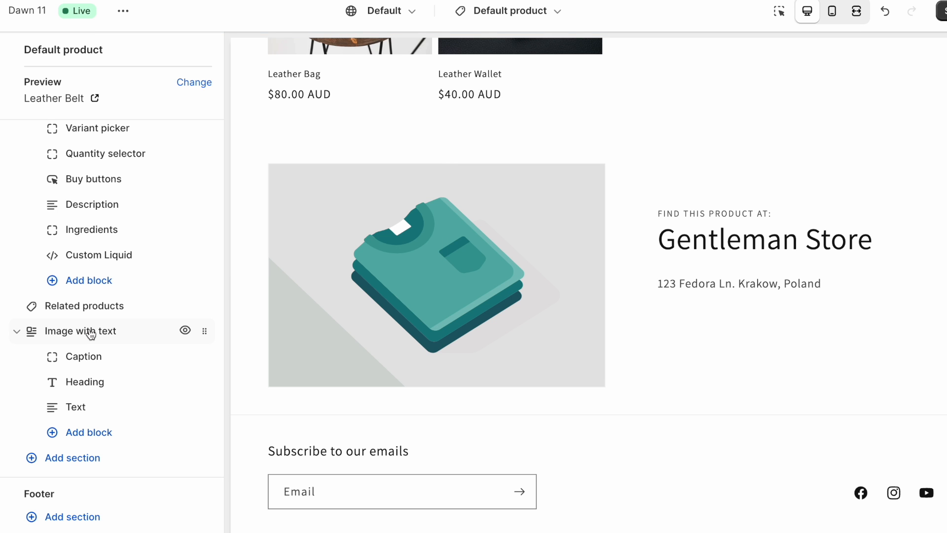
pyautogui.click(119, 328)
pyautogui.click(203, 91)
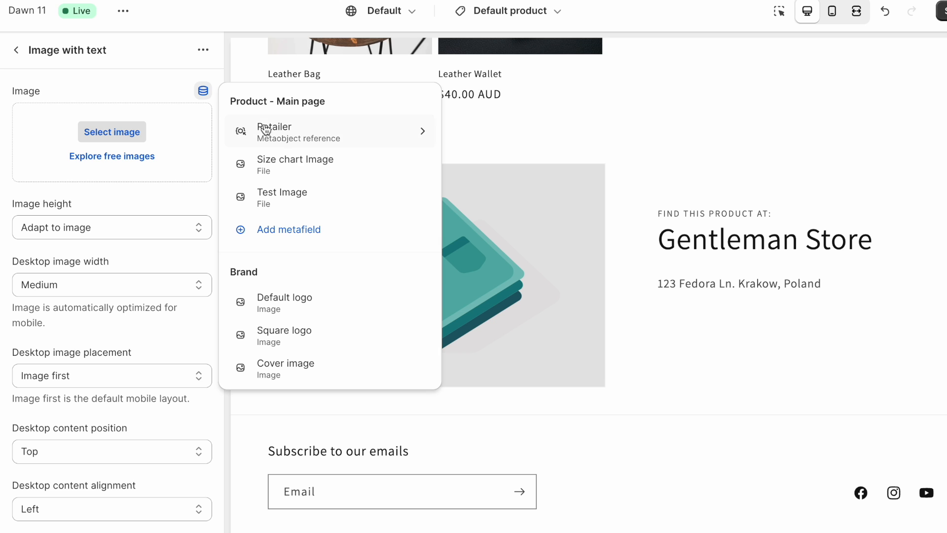
pyautogui.click(316, 127)
pyautogui.click(293, 183)
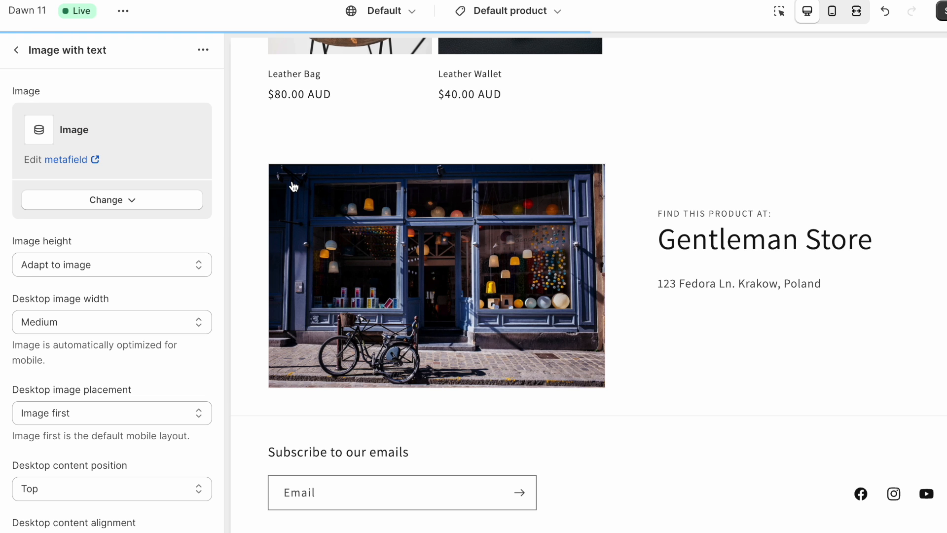
# Replace "this product" in the section's Caption block with the product's dynamic Title.
pyautogui.click(18, 50)
pyautogui.click(97, 360)
pyautogui.click(85, 117)
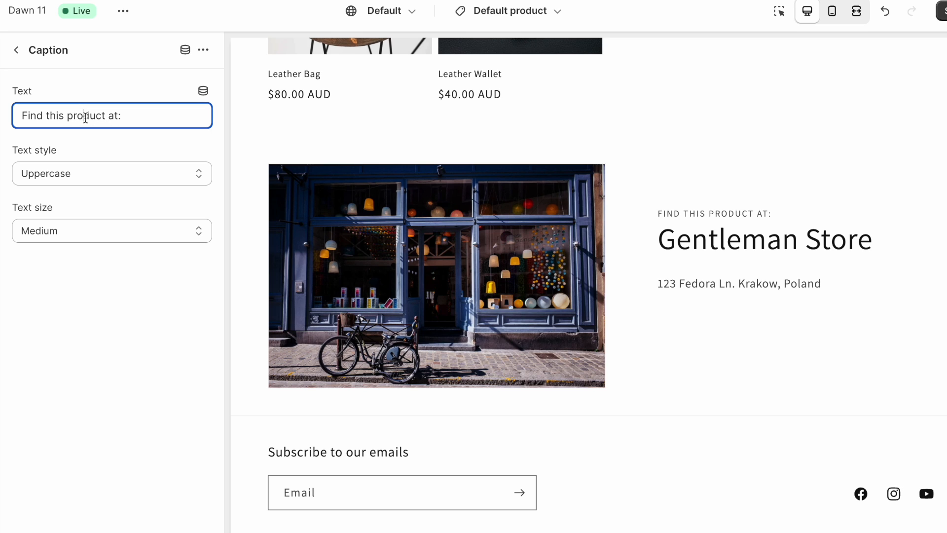
pyautogui.moveTo(105, 115); pyautogui.dragTo(46, 115)
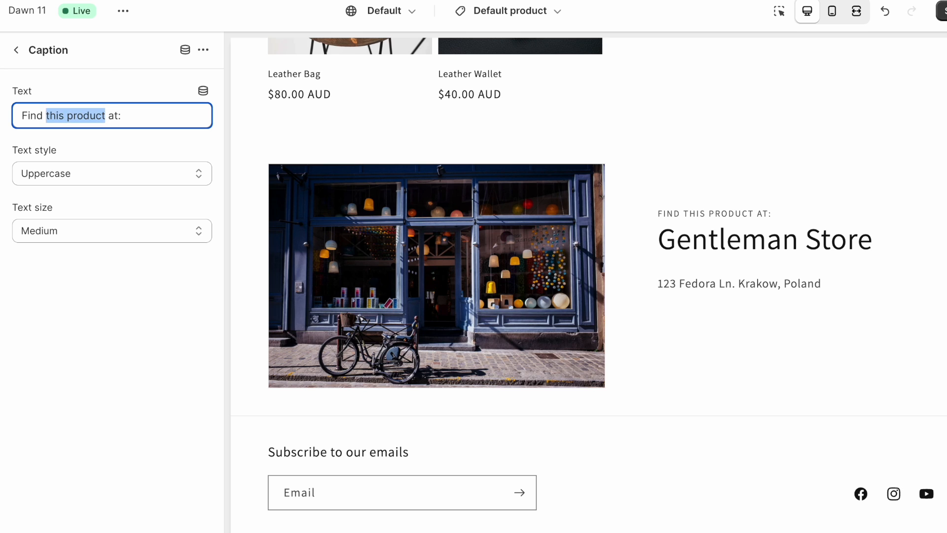
pyautogui.press('BackSpace')
pyautogui.click(202, 90)
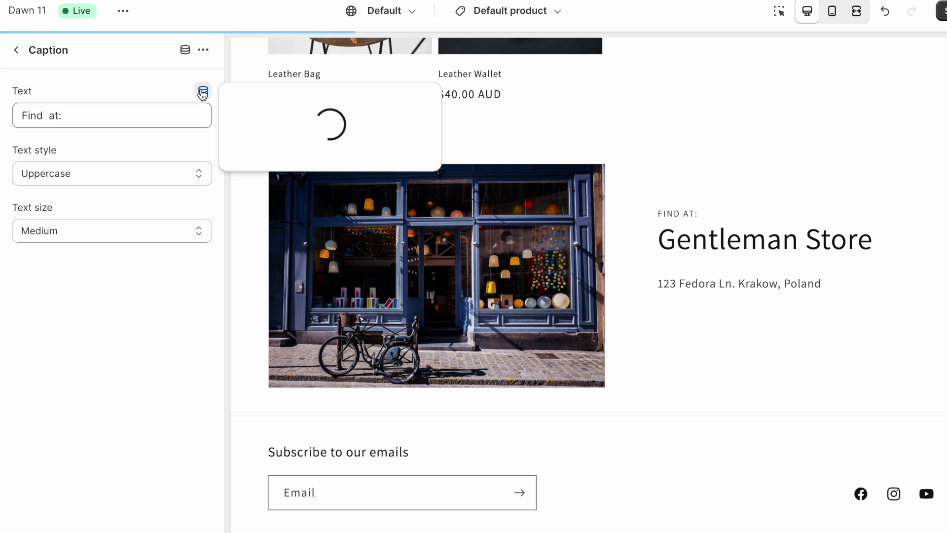
pyautogui.click(285, 132)
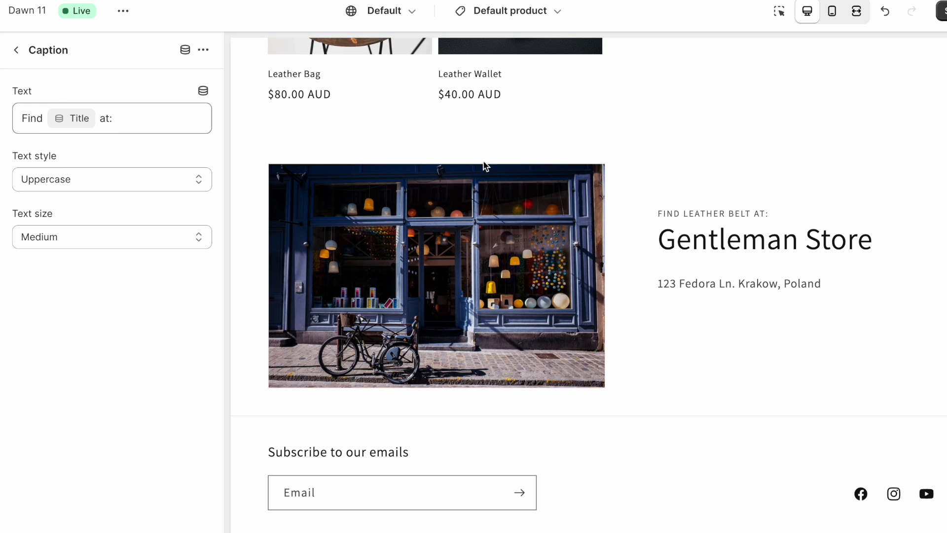
# Insert the word "the" before the dynamic Title in the caption text.
pyautogui.click(44, 118)
pyautogui.write('the')
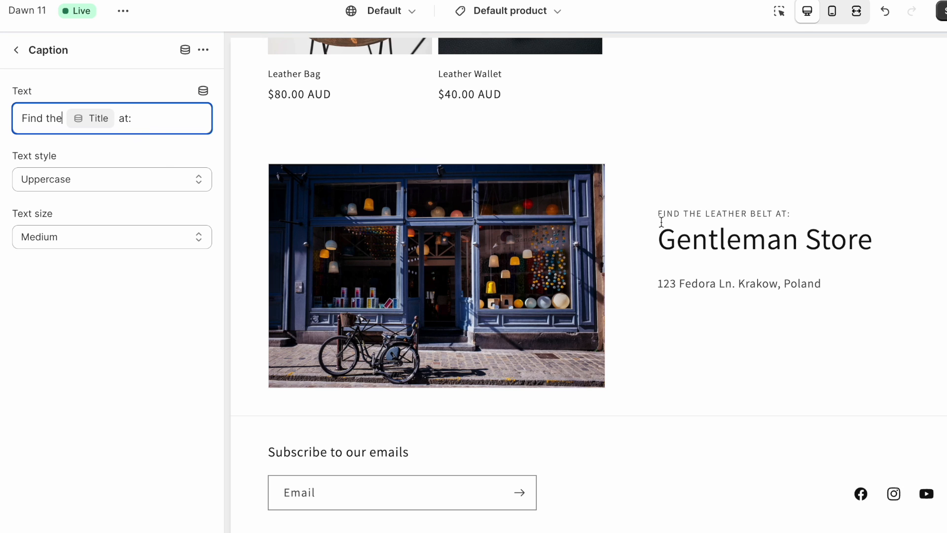
pyautogui.click(661, 213)
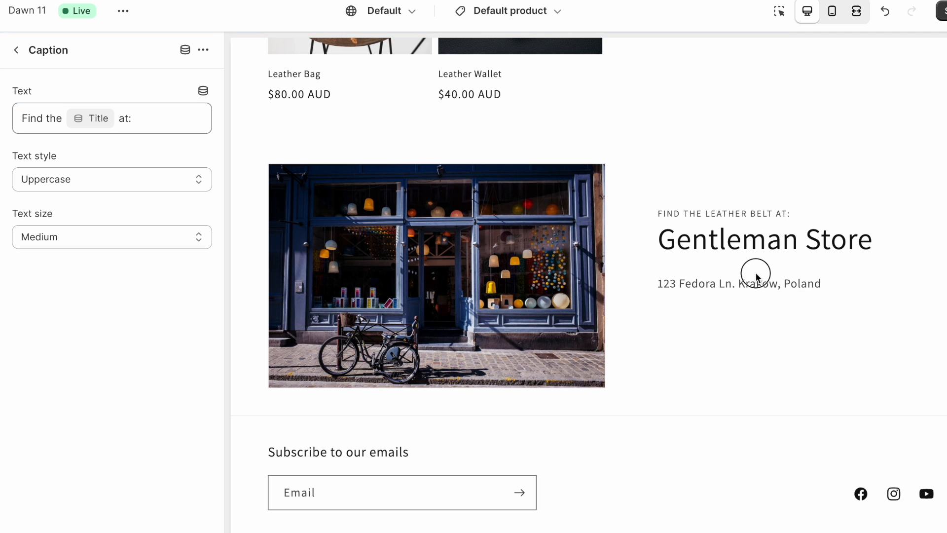
# On the Leather Bag product in the admin, set the Retailer metafield to the Modern Classic entry and save it.
pyautogui.scroll(2, 662, 268)
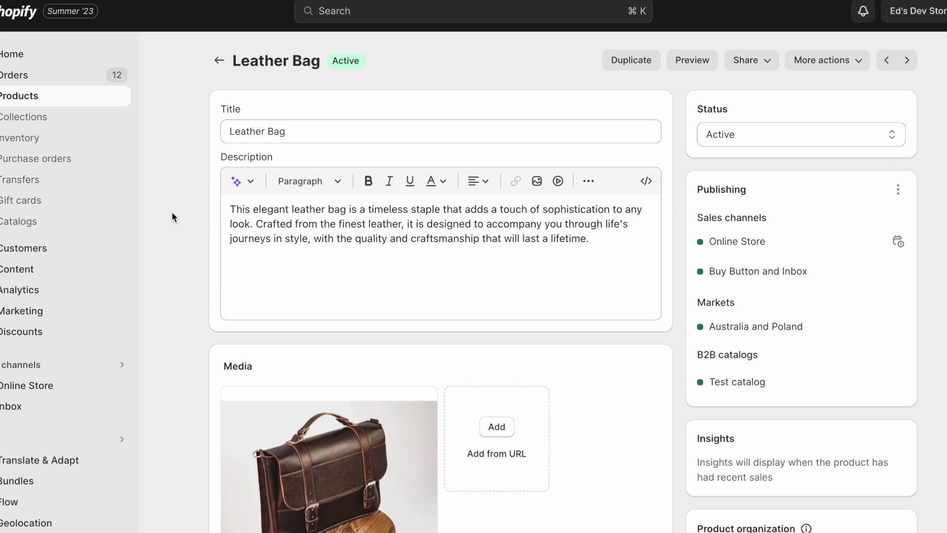
pyautogui.scroll(-20, 190, 197)
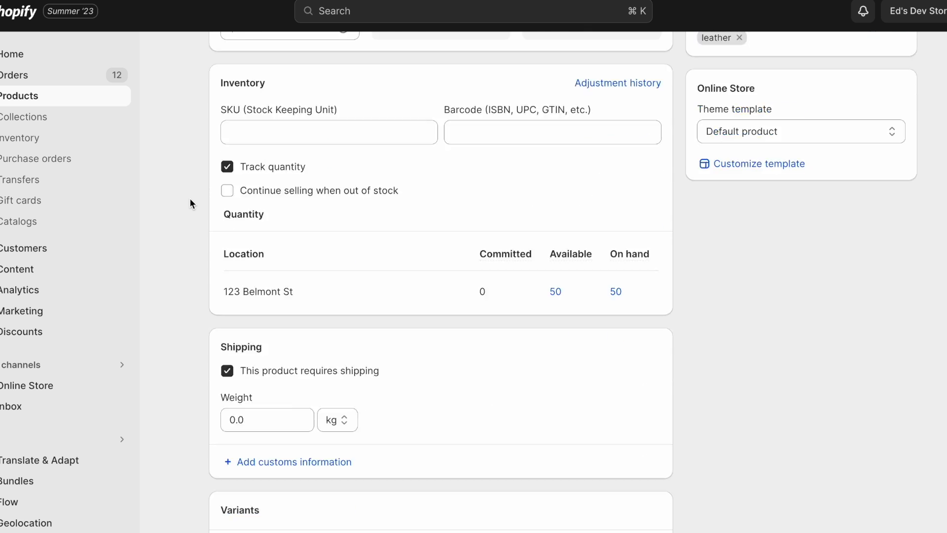
pyautogui.scroll(-1, 190, 202)
pyautogui.click(433, 237)
pyautogui.click(427, 236)
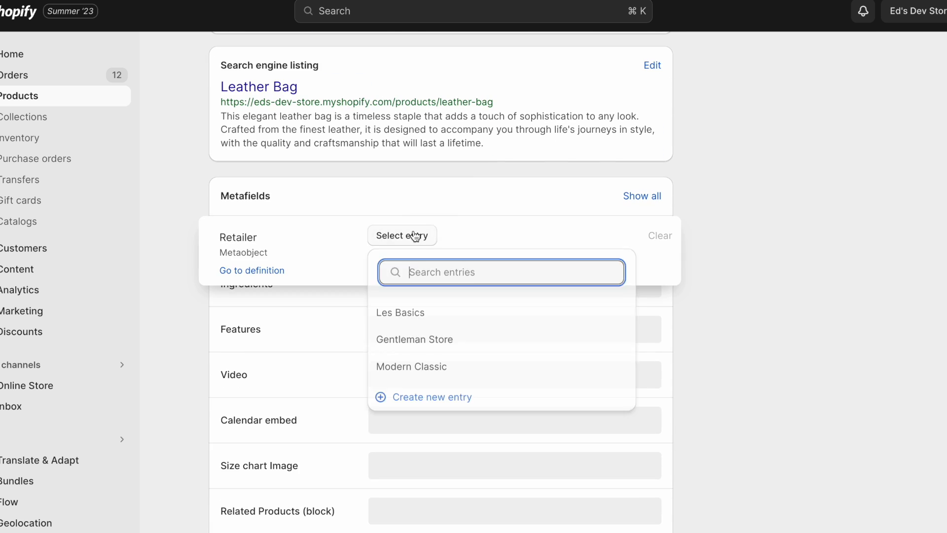
pyautogui.click(483, 368)
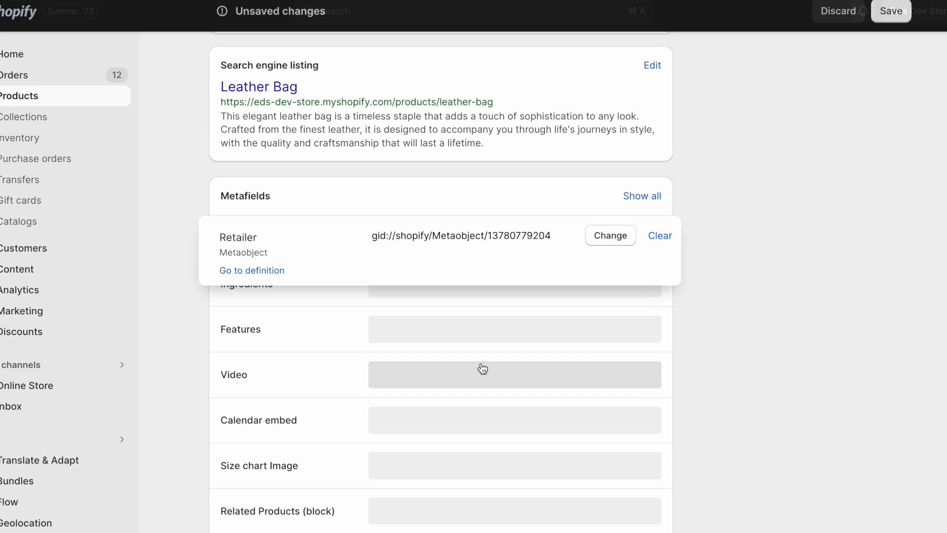
pyautogui.click(773, 233)
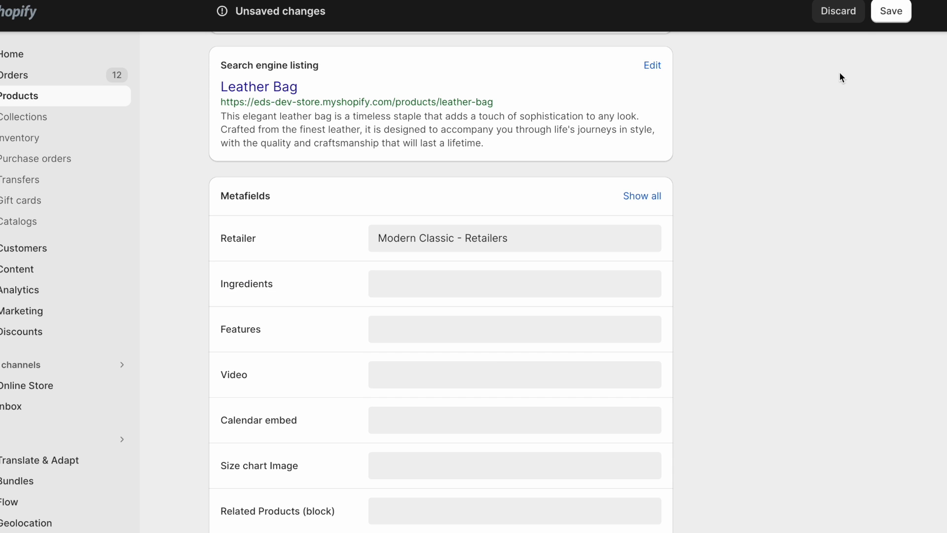
pyautogui.click(890, 11)
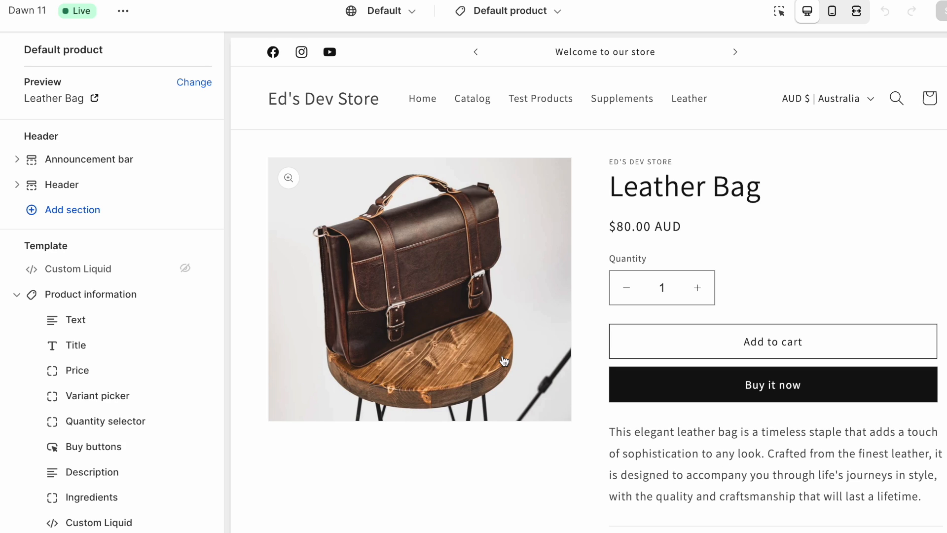
# Check the retailer image, caption, heading and address in the Leather Bag preview of the theme editor.
pyautogui.scroll(-10, 503, 360)
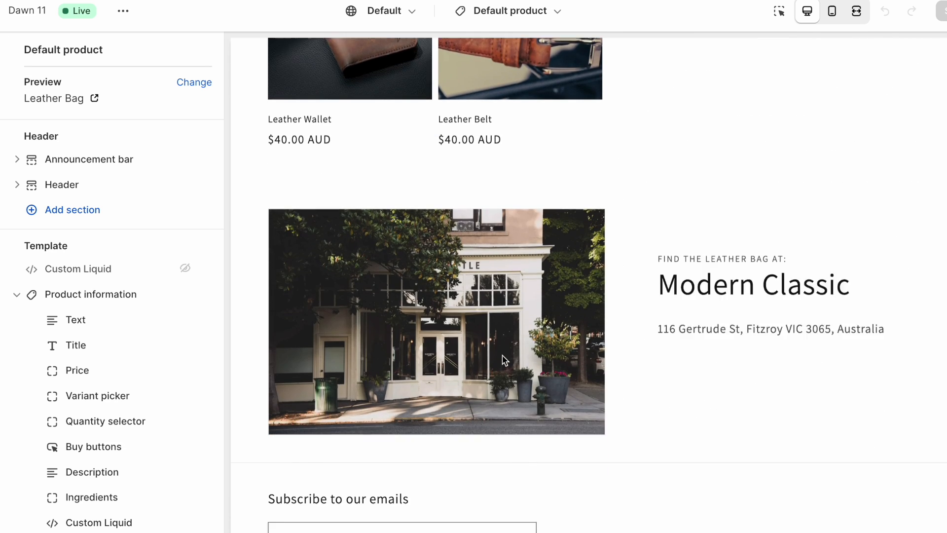
pyautogui.scroll(-1, 503, 358)
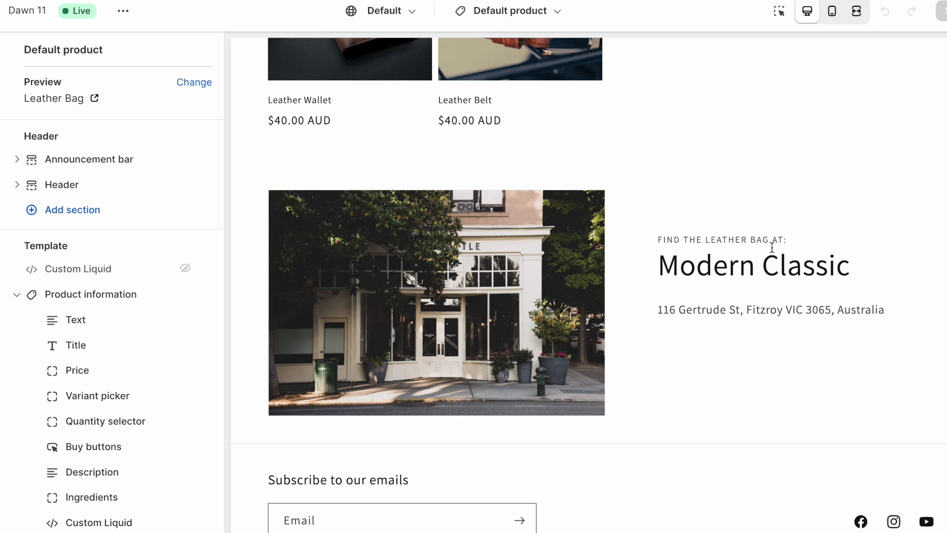
pyautogui.scroll(-3, 706, 352)
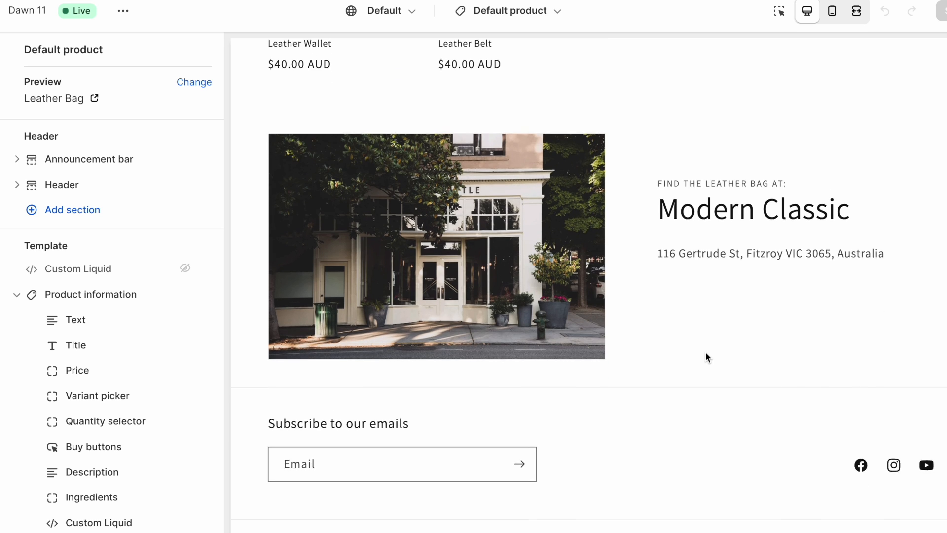
pyautogui.moveTo(654, 195); pyautogui.dragTo(904, 204)
pyautogui.click(834, 211)
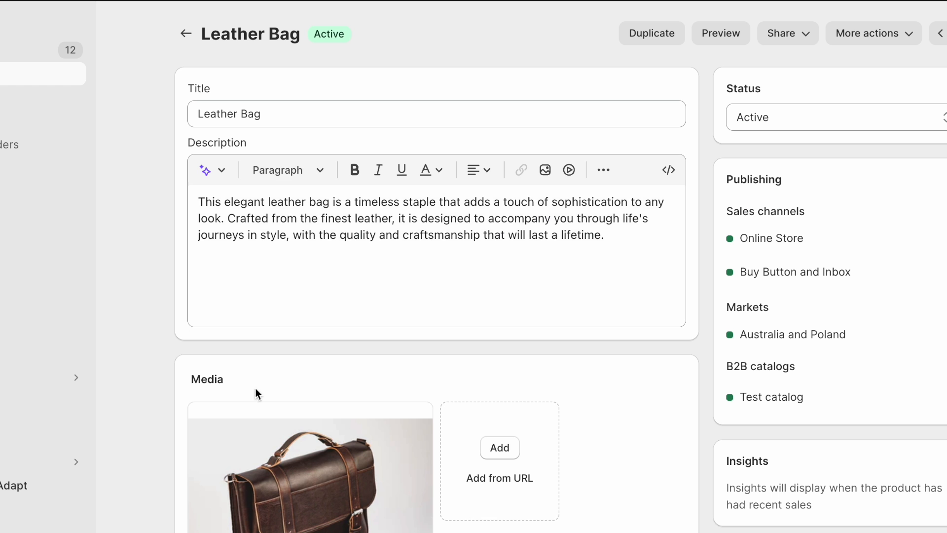
# Review the Retailer entry choices on the Leather Bag product and compare the chosen entry with the address in the theme preview.
pyautogui.scroll(-10, 247, 365)
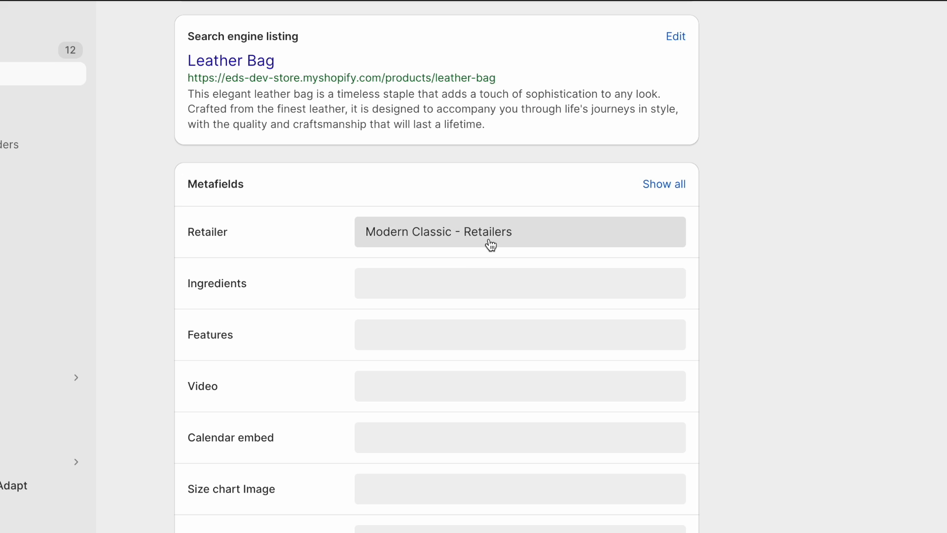
pyautogui.click(491, 245)
pyautogui.click(395, 237)
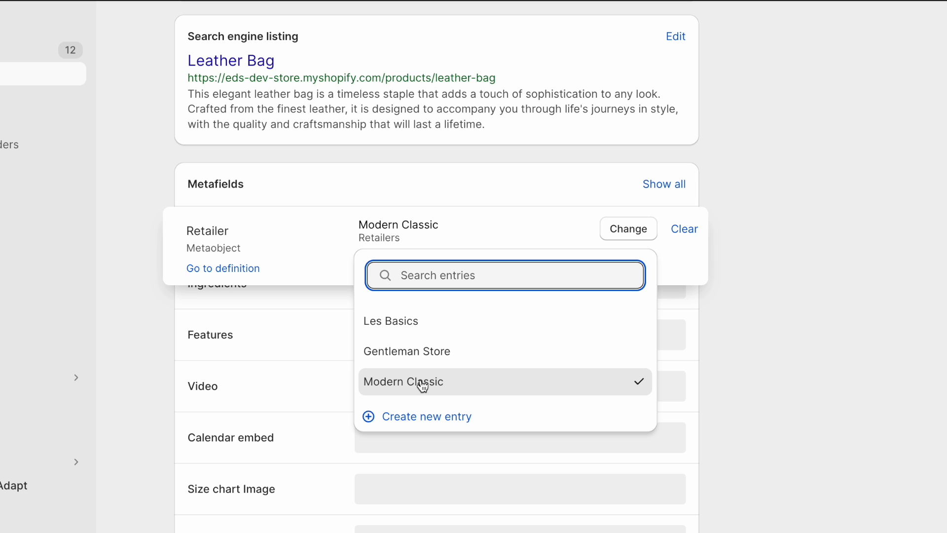
pyautogui.click(620, 376)
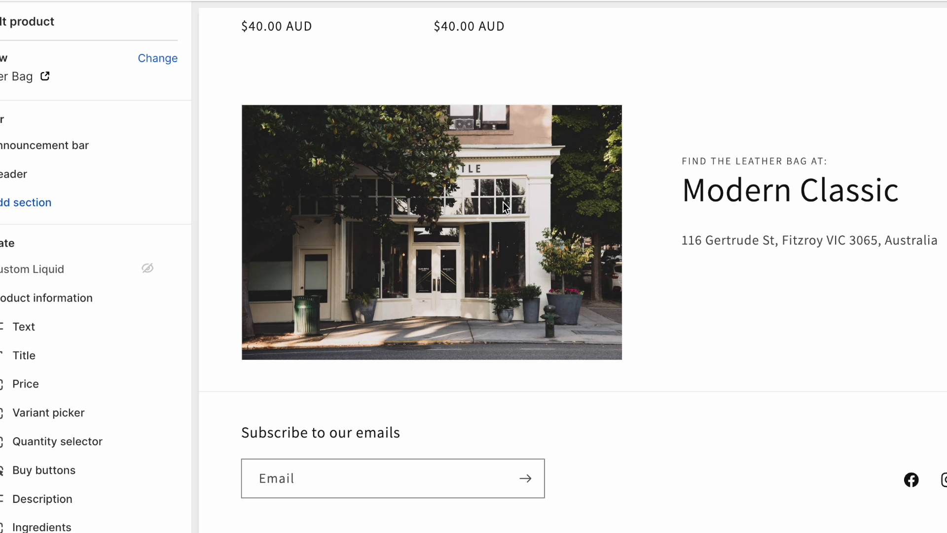
pyautogui.moveTo(703, 241); pyautogui.dragTo(939, 241)
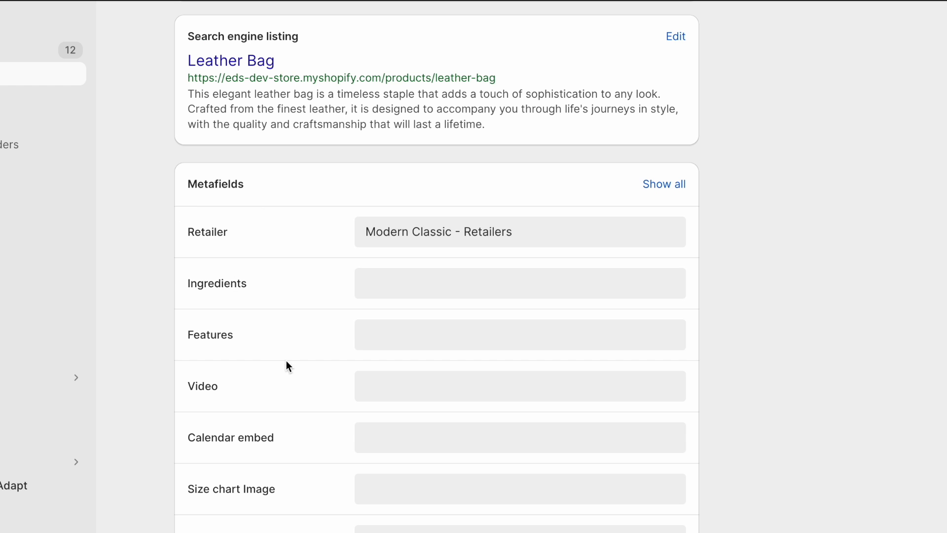
# Inspect the Ingredients rich text metafield of the Leather Bag product and close it.
pyautogui.scroll(-2, 253, 375)
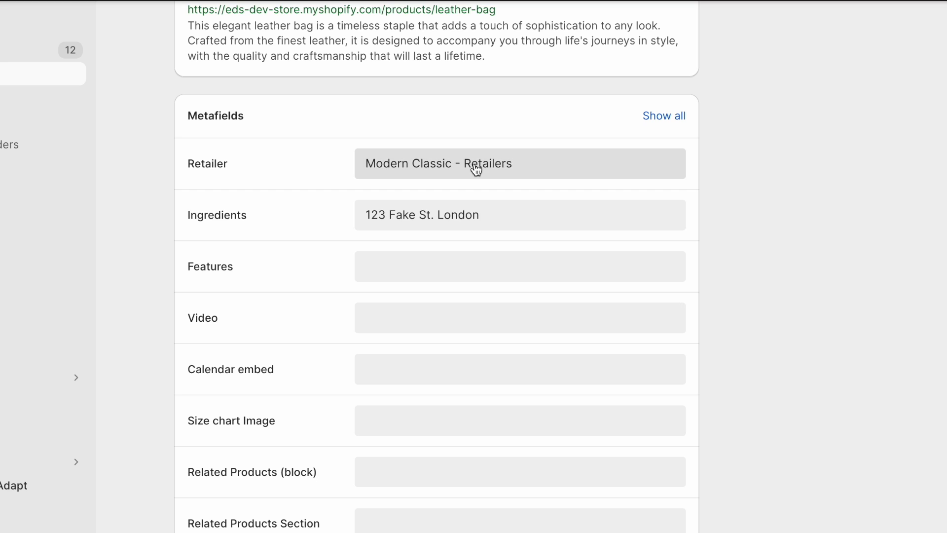
pyautogui.click(374, 233)
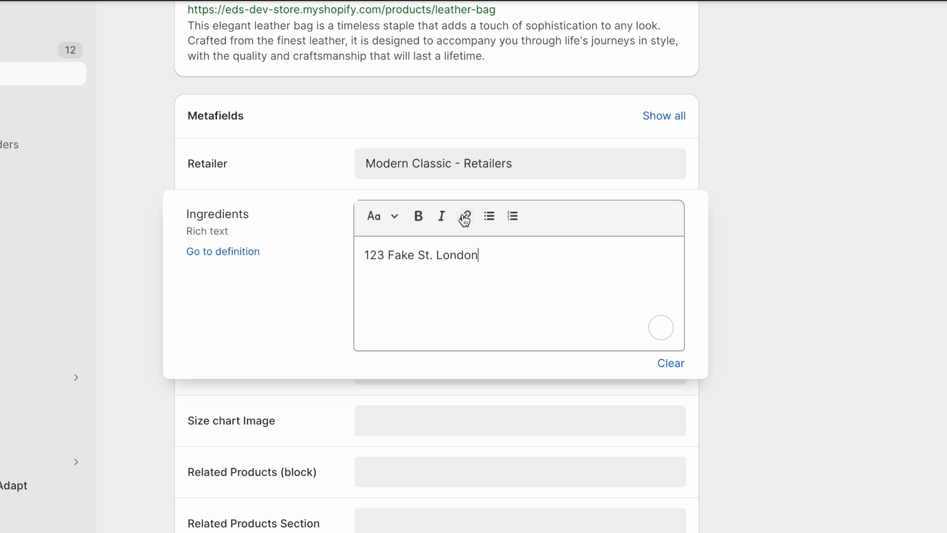
pyautogui.click(783, 229)
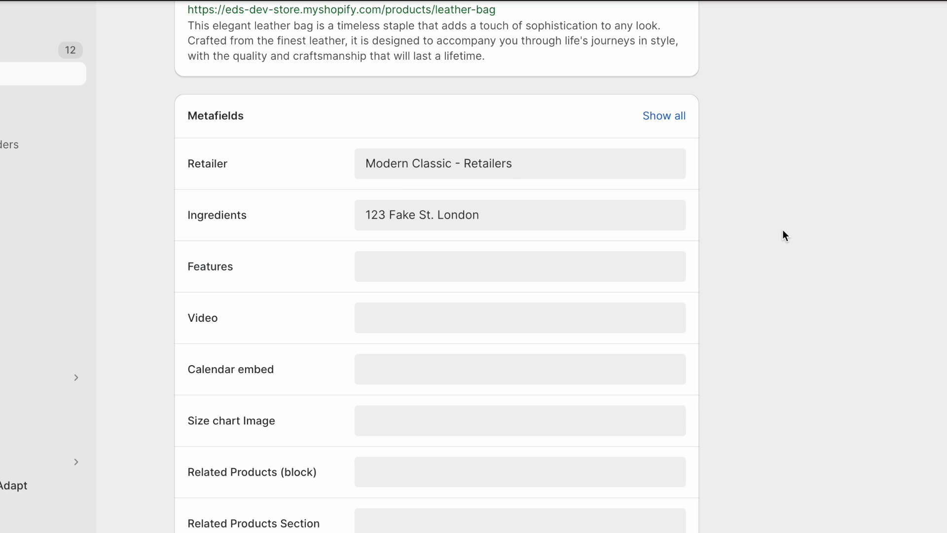
# Reopen the Ingredients metafield on the Leather Bag product to view its text and close it again.
pyautogui.click(437, 224)
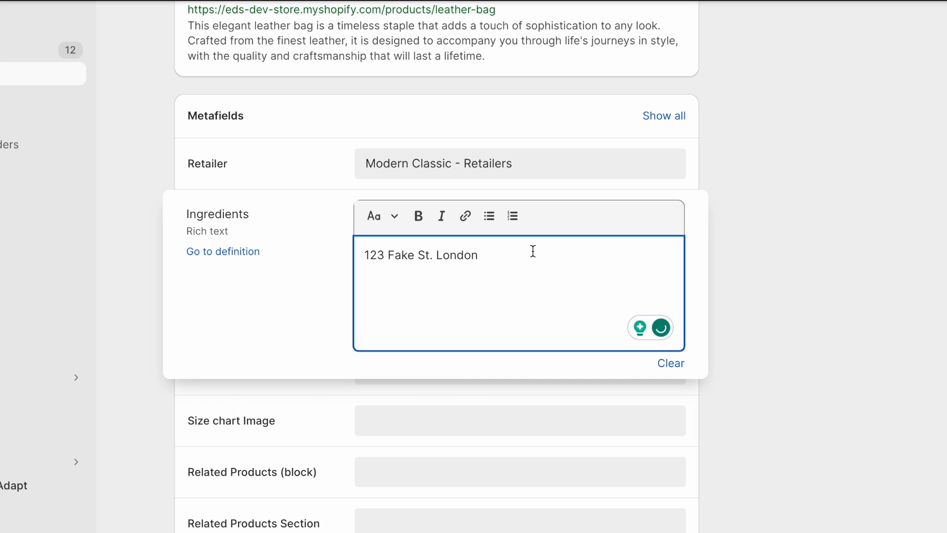
pyautogui.click(826, 230)
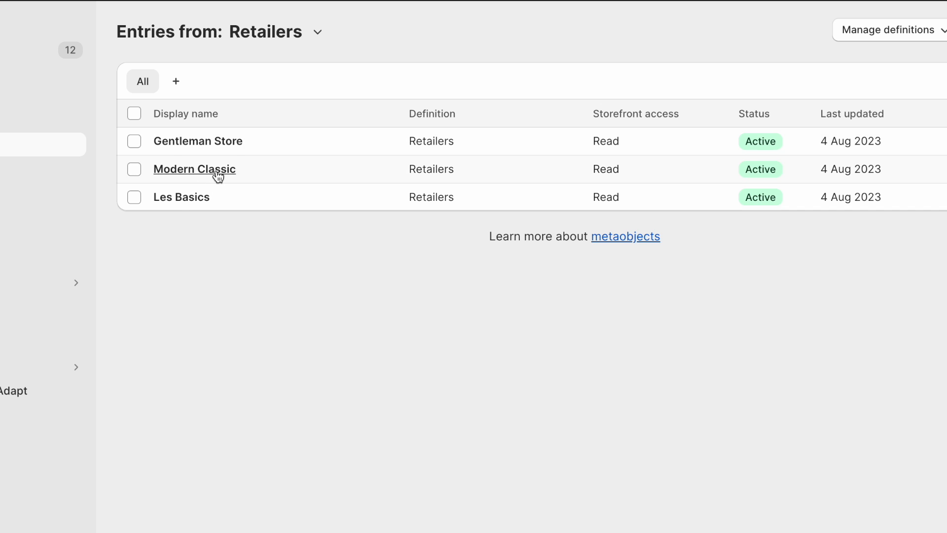
# Open the Modern Classic entry of Retailers and try replacing the country in its address with London.
pyautogui.click(217, 173)
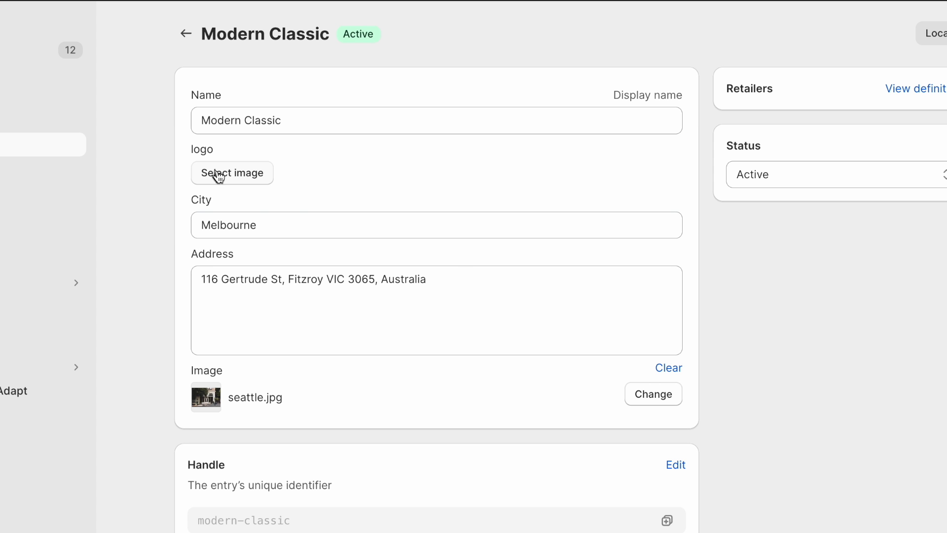
pyautogui.click(463, 272)
pyautogui.hotkey('alt', 'shift', 'Left')
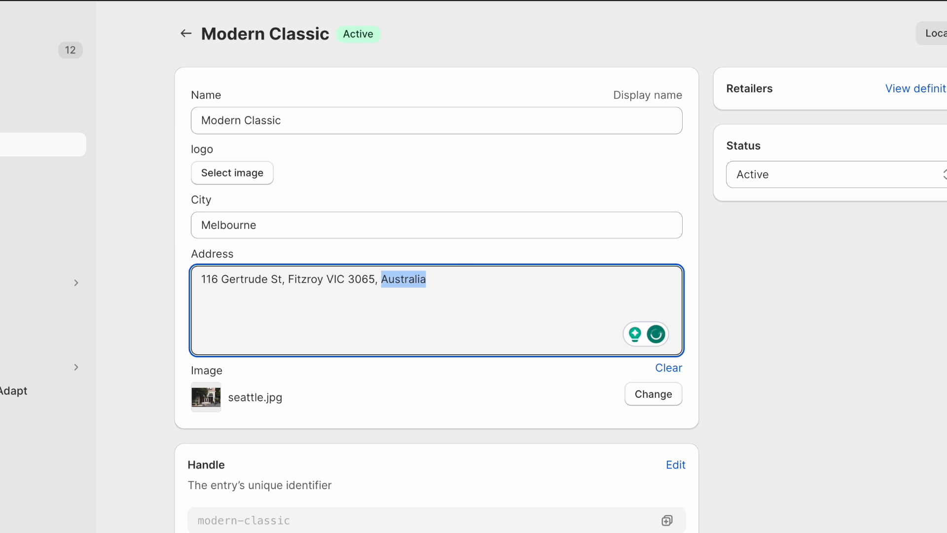
pyautogui.write('London')
pyautogui.hotkey('alt', 'BackSpace')
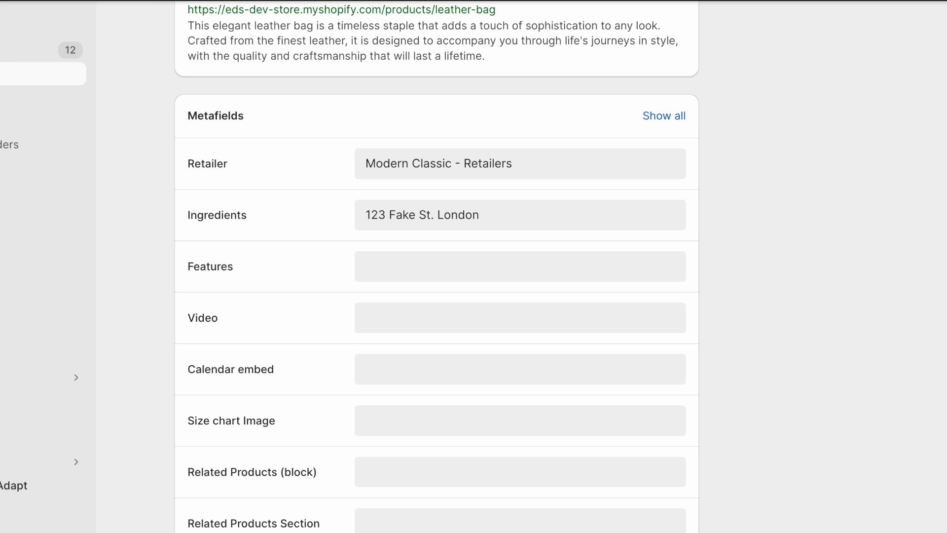
# View the entry linked in the Leather Bag's Retailer metafield and review the product page with its retailer section in the theme preview.
pyautogui.click(439, 163)
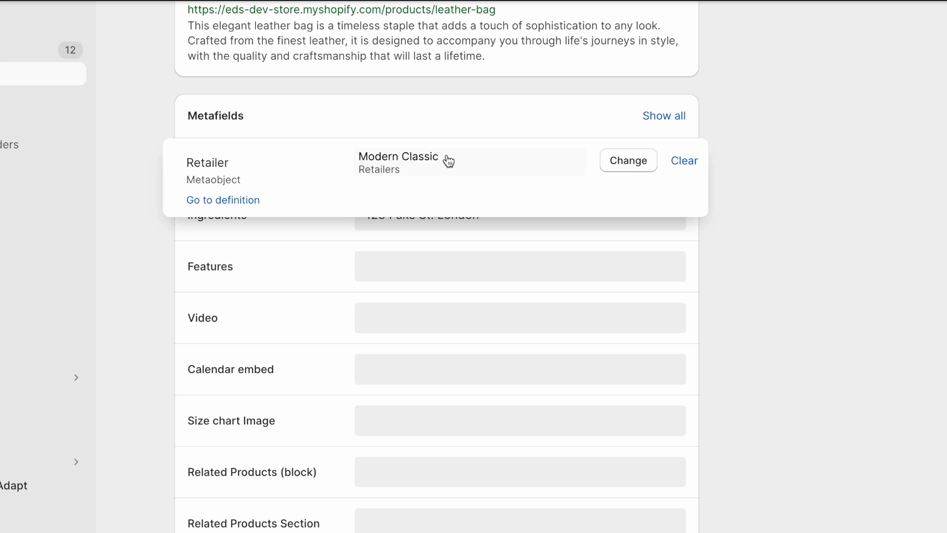
pyautogui.click(878, 221)
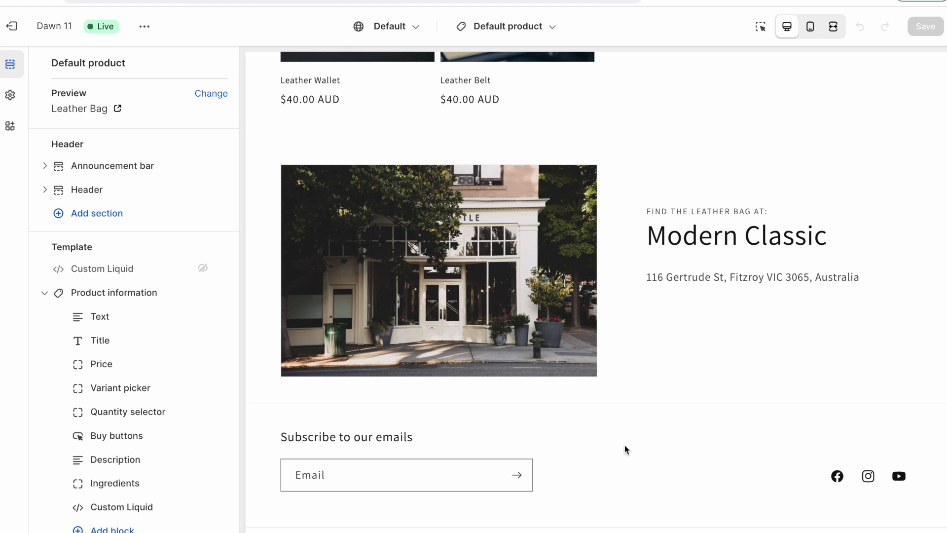
pyautogui.scroll(10, 625, 445)
pyautogui.scroll(4, 624, 445)
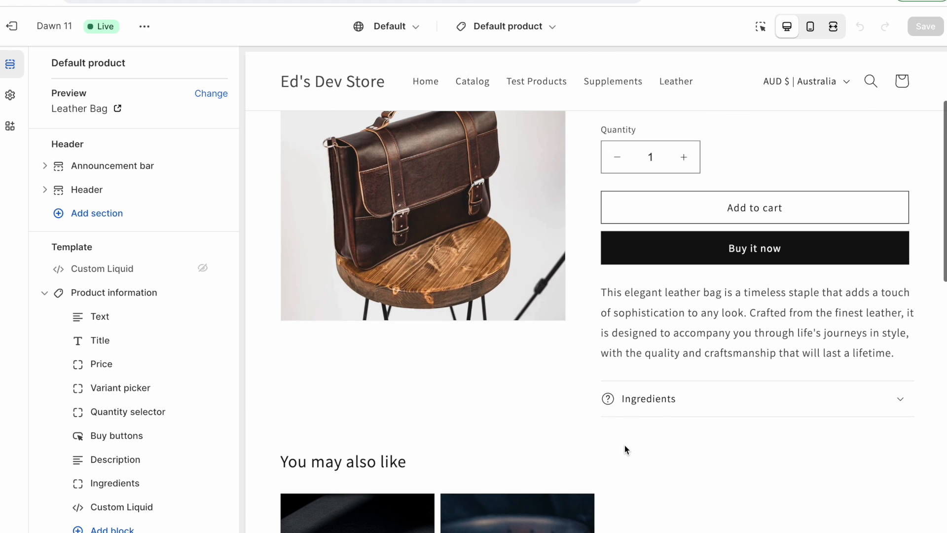
pyautogui.scroll(-12, 624, 445)
pyautogui.scroll(-1, 625, 444)
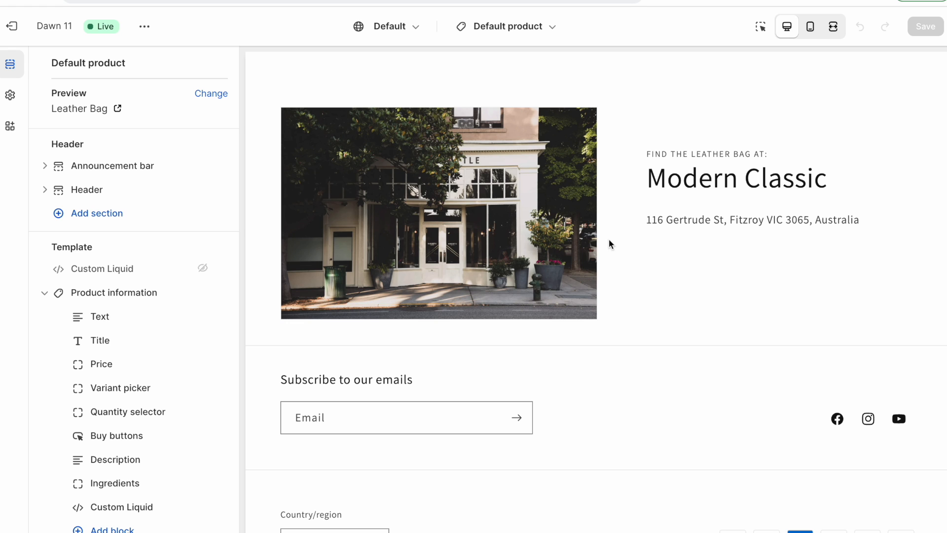
pyautogui.scroll(6, 711, 265)
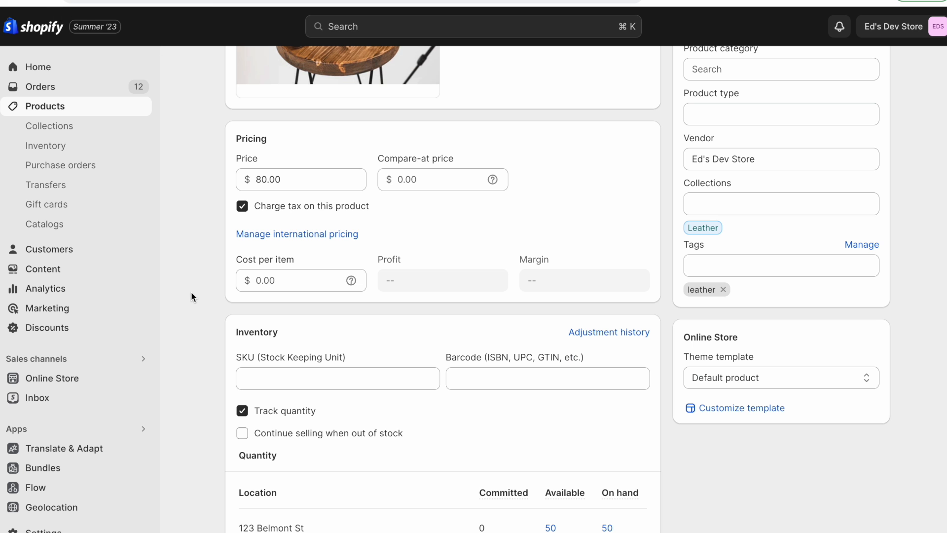
# In the Leather Bag's Retailer metafield, pick the Gentleman Store entry and switch the selection back to Modern Classic.
pyautogui.scroll(-15, 191, 296)
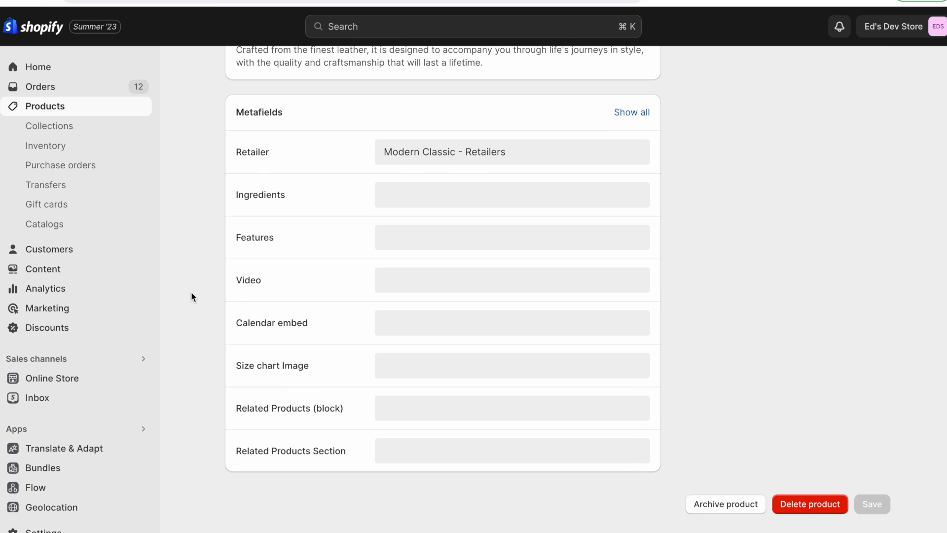
pyautogui.scroll(1, 395, 198)
pyautogui.click(448, 180)
pyautogui.click(591, 181)
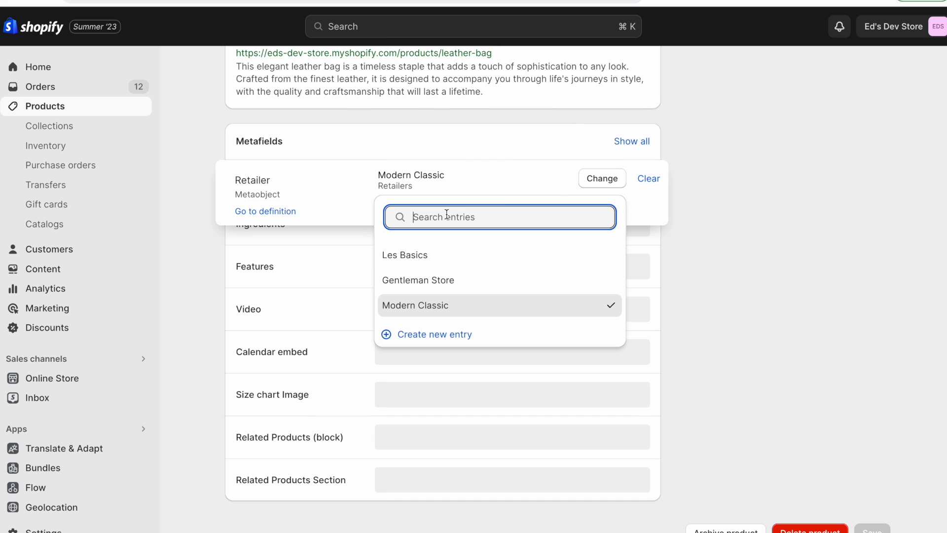
pyautogui.click(542, 281)
pyautogui.click(570, 178)
pyautogui.click(443, 304)
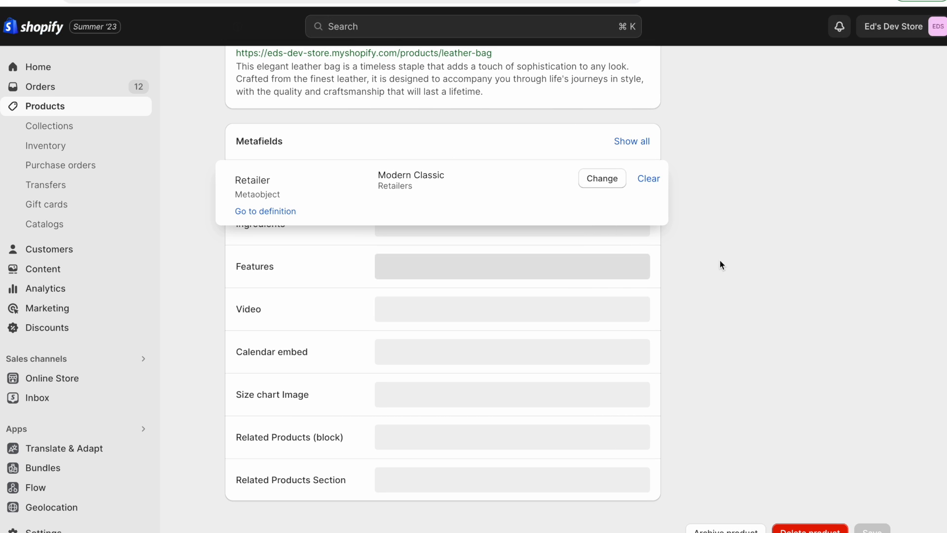
# Go to the product metafield definitions in the Custom data settings and look through the pinned and unpinned definitions.
pyautogui.click(72, 526)
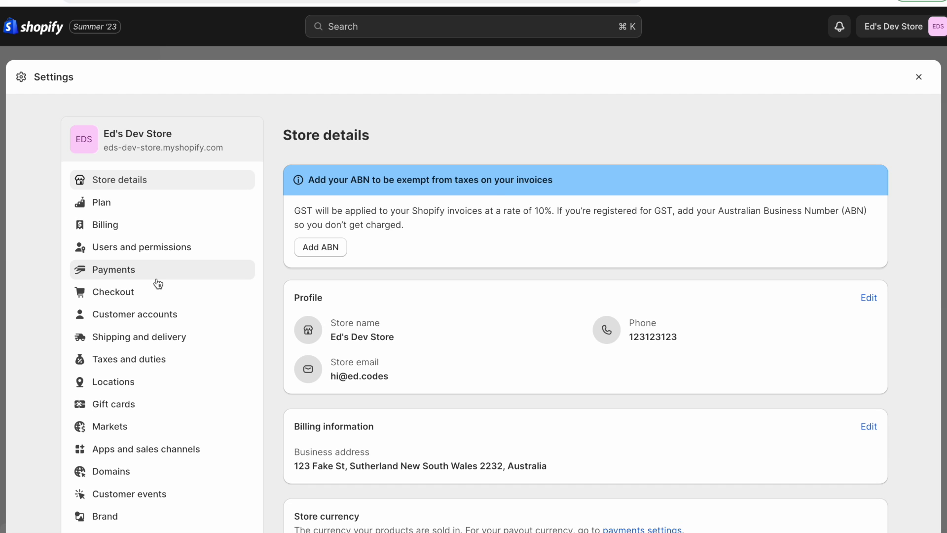
pyautogui.scroll(-3, 148, 424)
pyautogui.click(136, 413)
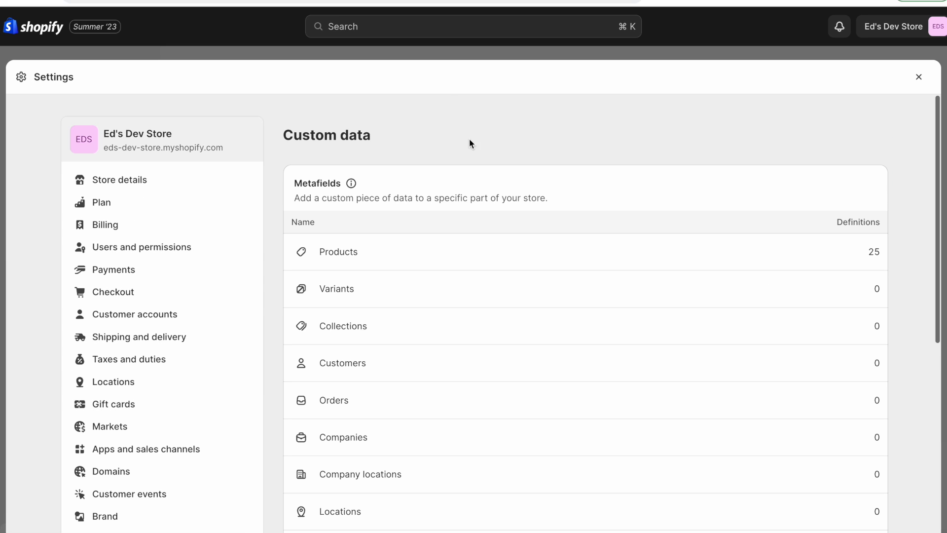
pyautogui.click(376, 252)
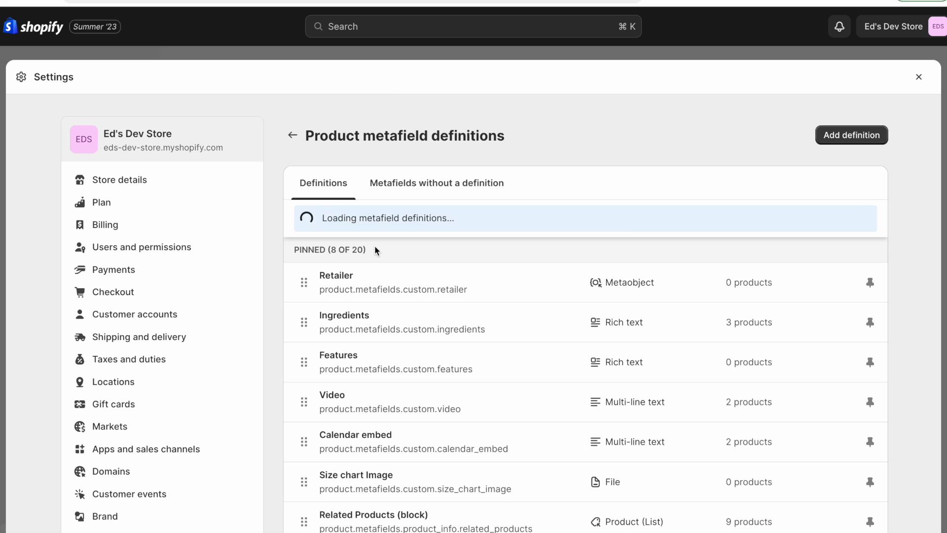
pyautogui.scroll(-5, 376, 251)
pyautogui.scroll(-10, 376, 251)
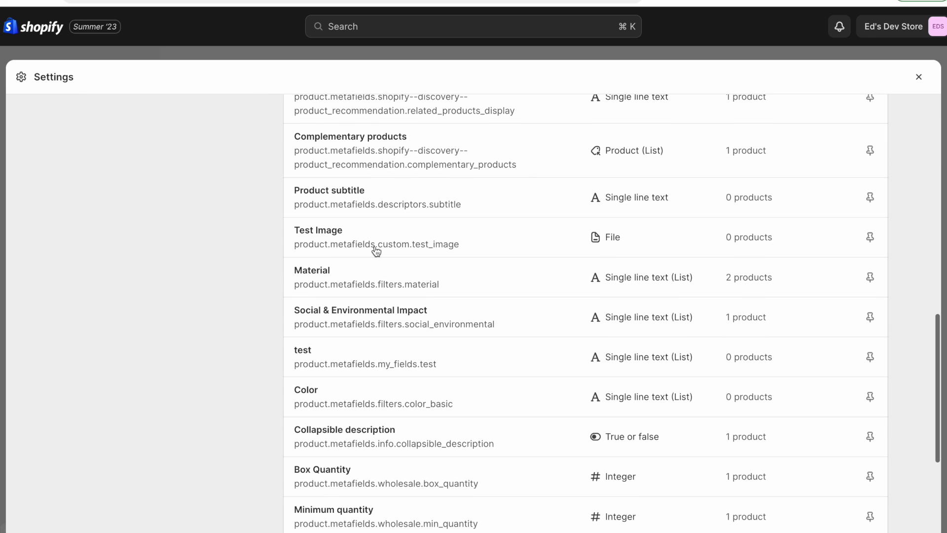
pyautogui.scroll(10, 377, 251)
pyautogui.scroll(2, 377, 250)
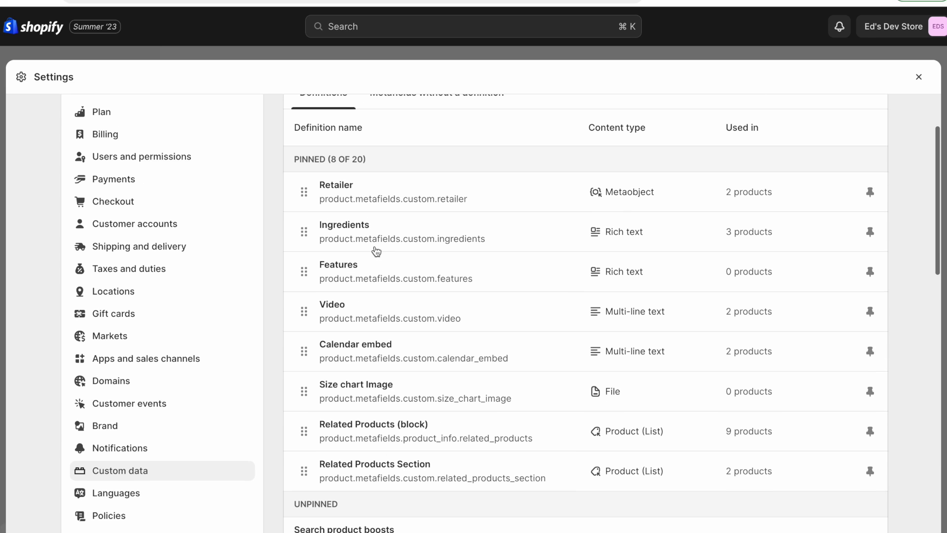
pyautogui.scroll(2, 377, 251)
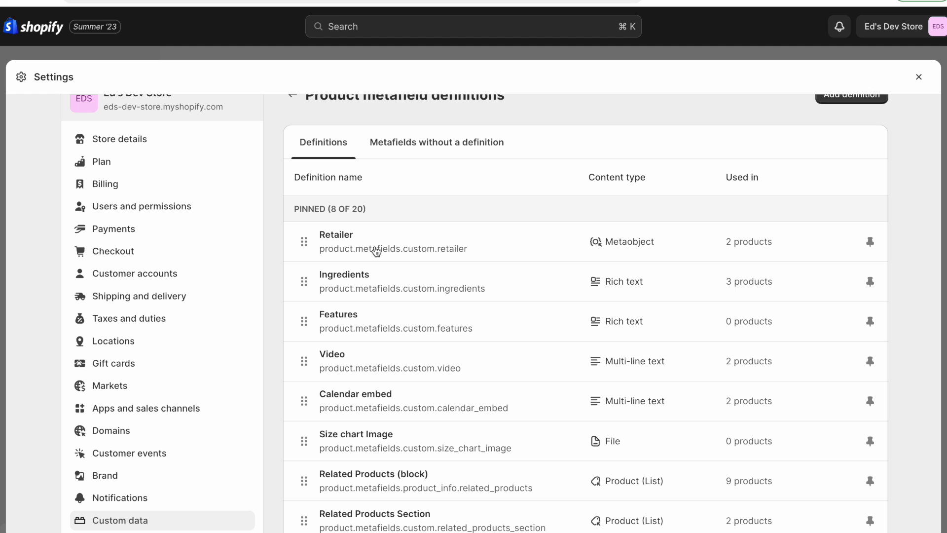
pyautogui.scroll(1, 417, 220)
# Start a new product metafield definition named Retailers with the key custom.retailers.
pyautogui.click(821, 140)
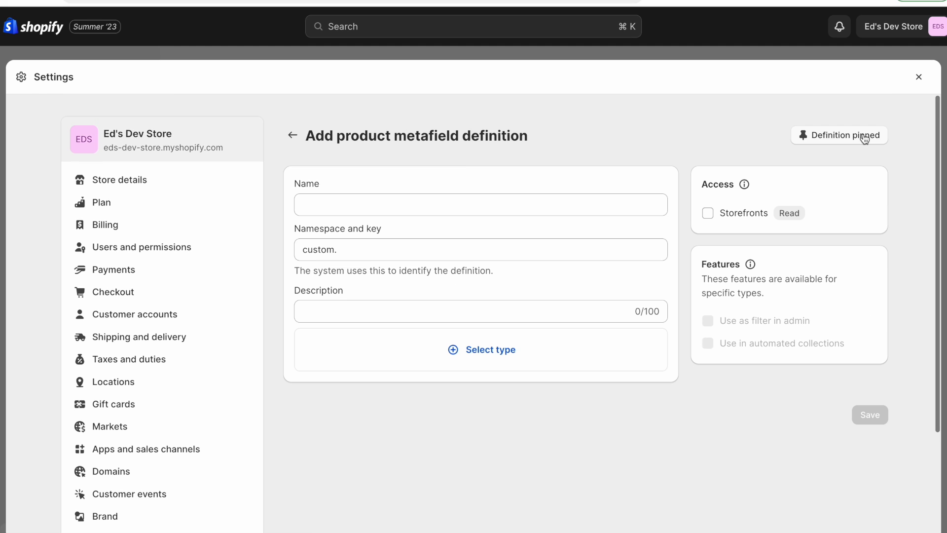
pyautogui.write('Retailers')
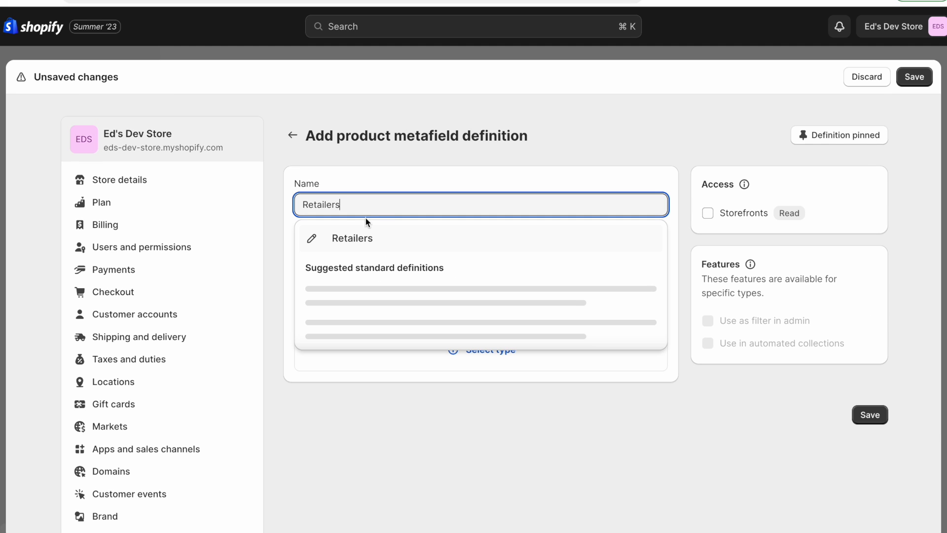
pyautogui.click(356, 242)
pyautogui.scroll(-3, 294, 260)
pyautogui.scroll(3, 294, 260)
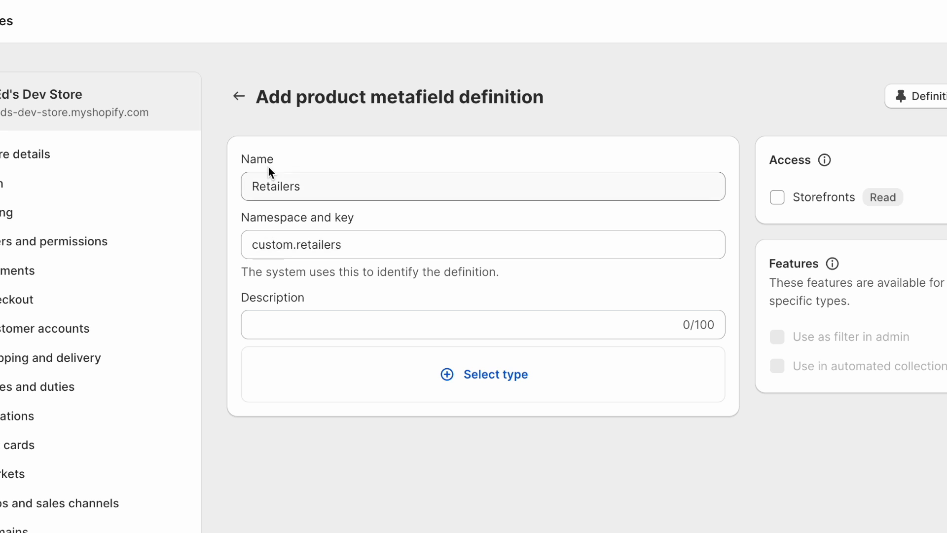
pyautogui.click(359, 204)
pyautogui.click(339, 226)
# Set the type of the new Retailers metafield definition to Metaobject.
pyautogui.click(461, 386)
pyautogui.write('met')
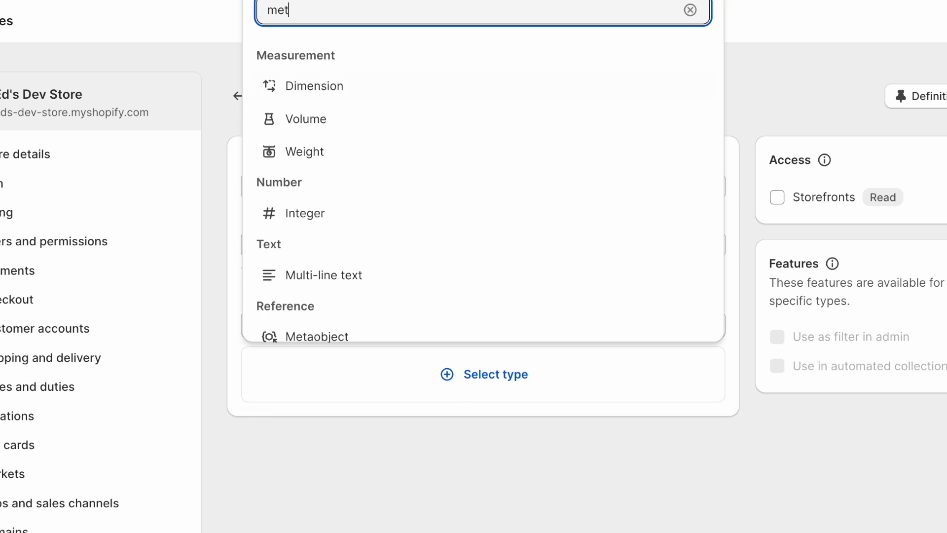
pyautogui.write('a')
pyautogui.click(332, 511)
pyautogui.scroll(-2, 334, 518)
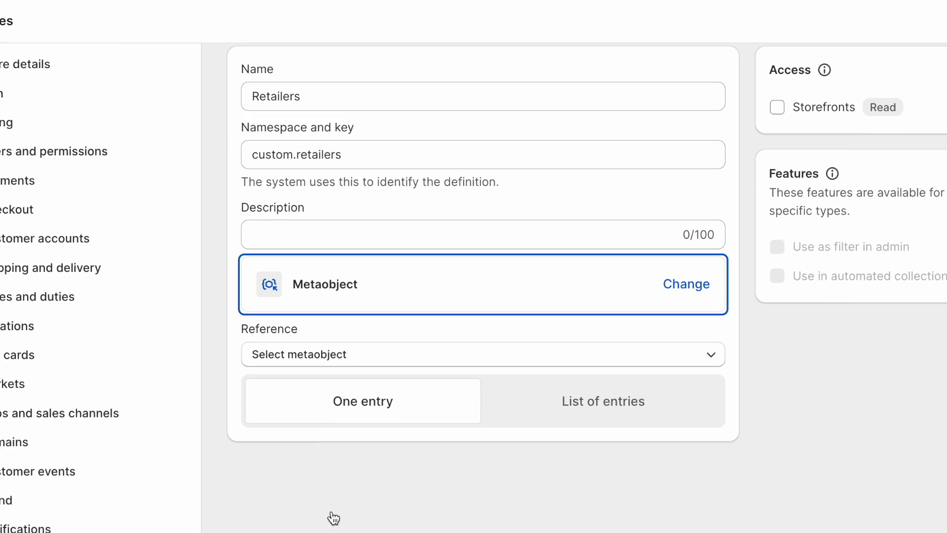
# Make the definition reference the Retailers metaobject as a list of entries and save it.
pyautogui.click(575, 370)
pyautogui.click(565, 332)
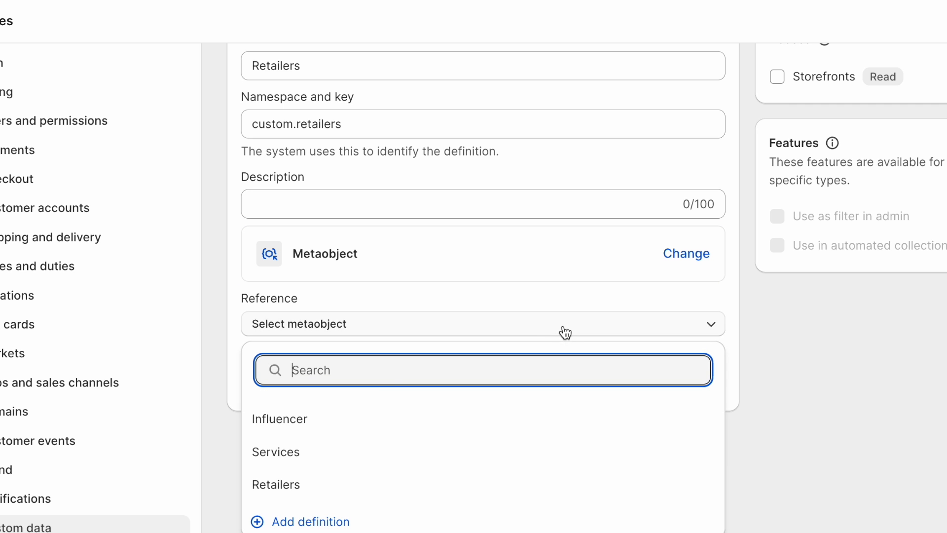
pyautogui.click(301, 486)
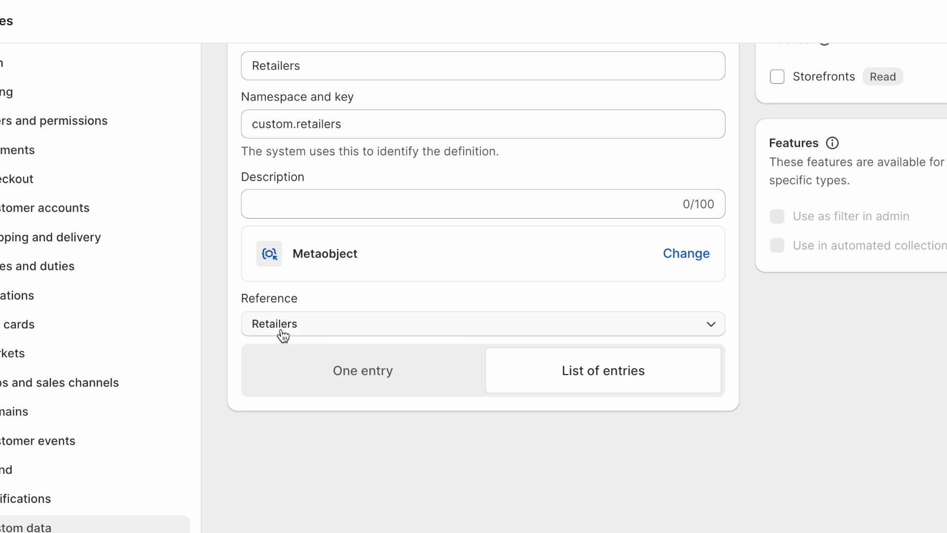
pyautogui.press('super+s')
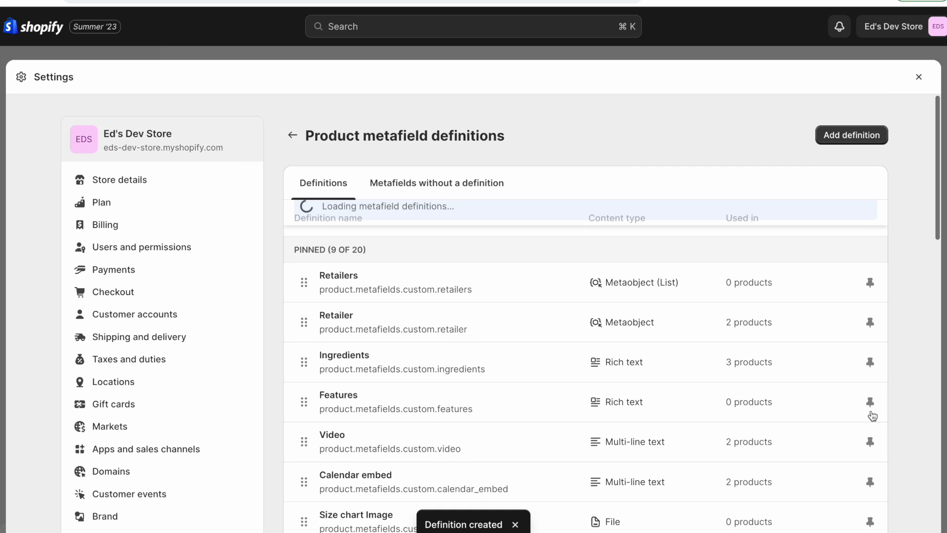
# Return to the Leather Bag product, set its Retailers metafield to Les Basics and Modern Classic, and save the product.
pyautogui.click(919, 77)
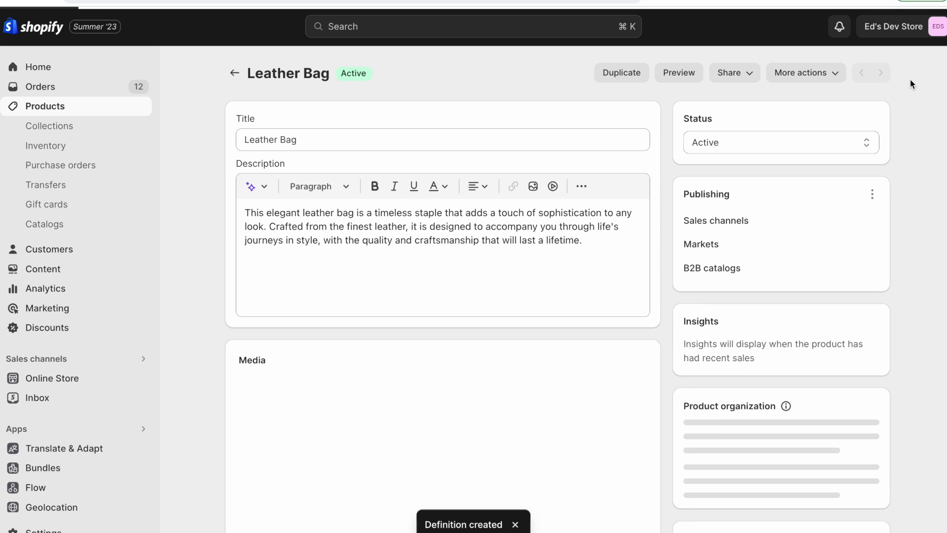
pyautogui.scroll(-15, 179, 229)
pyautogui.scroll(4, 180, 229)
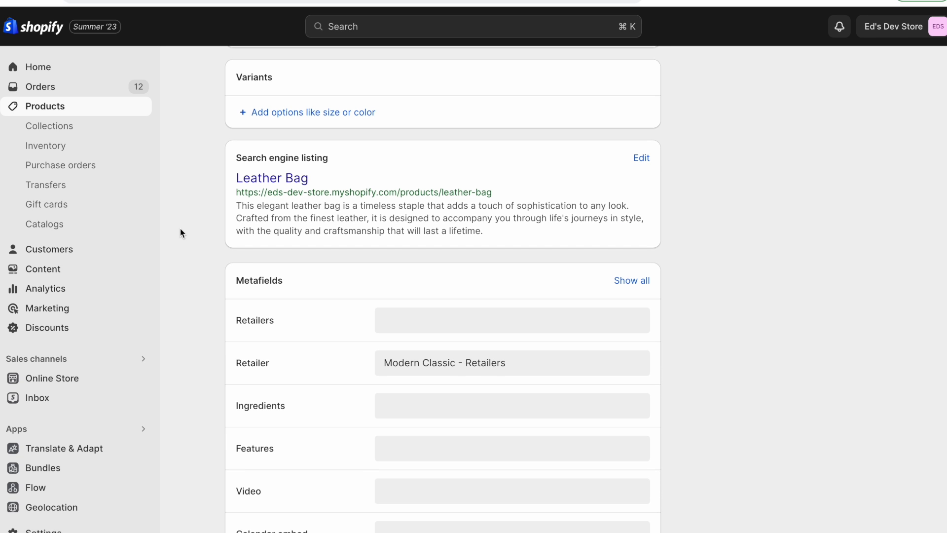
pyautogui.scroll(-2, 180, 229)
pyautogui.click(423, 207)
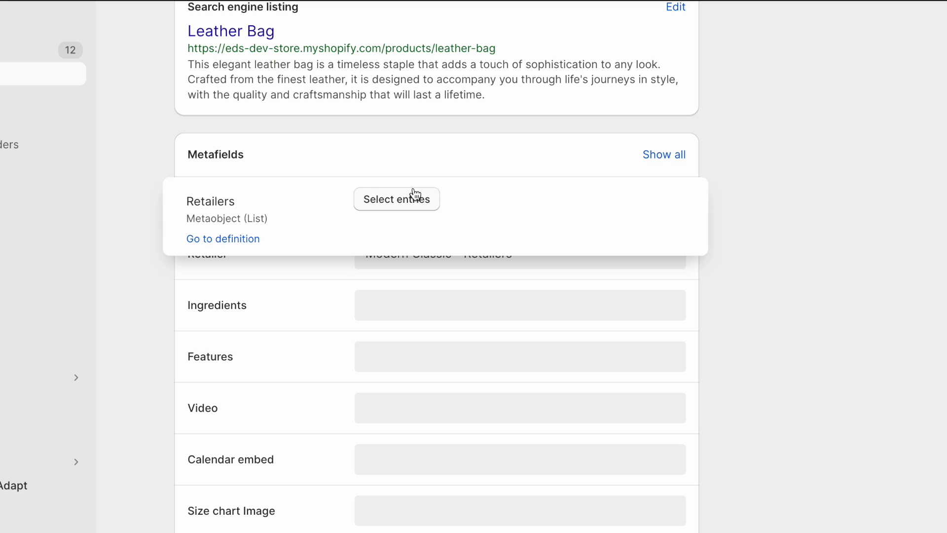
pyautogui.click(415, 195)
pyautogui.click(385, 290)
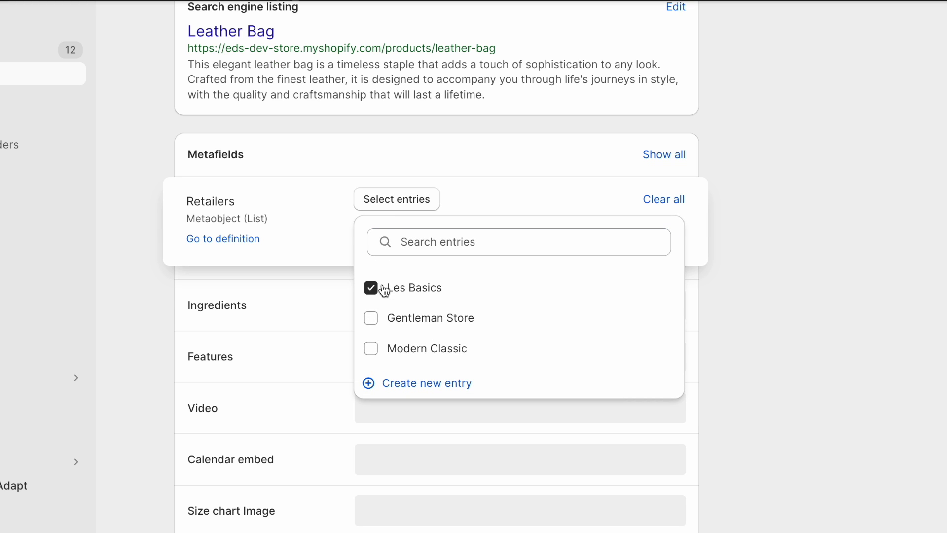
pyautogui.click(417, 345)
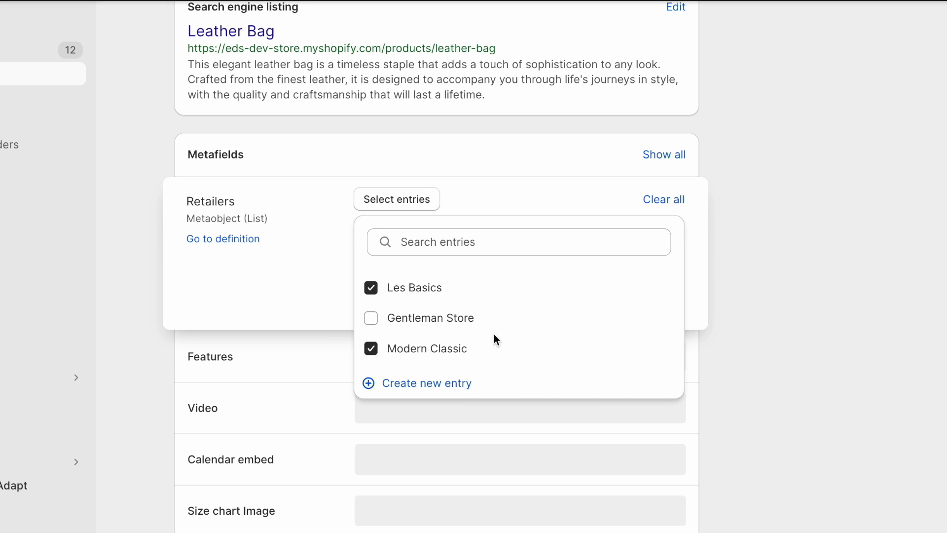
pyautogui.click(715, 274)
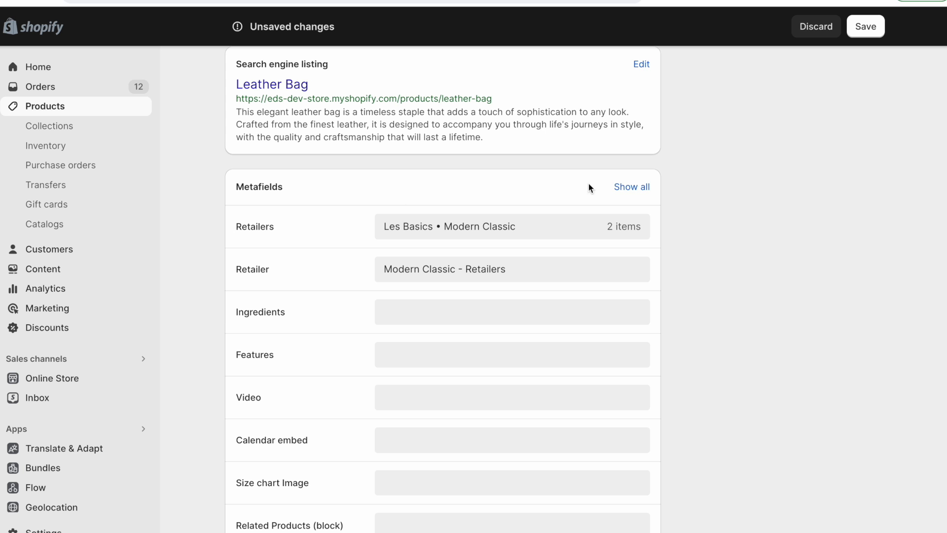
pyautogui.scroll(15, 550, 224)
pyautogui.scroll(-6, 542, 237)
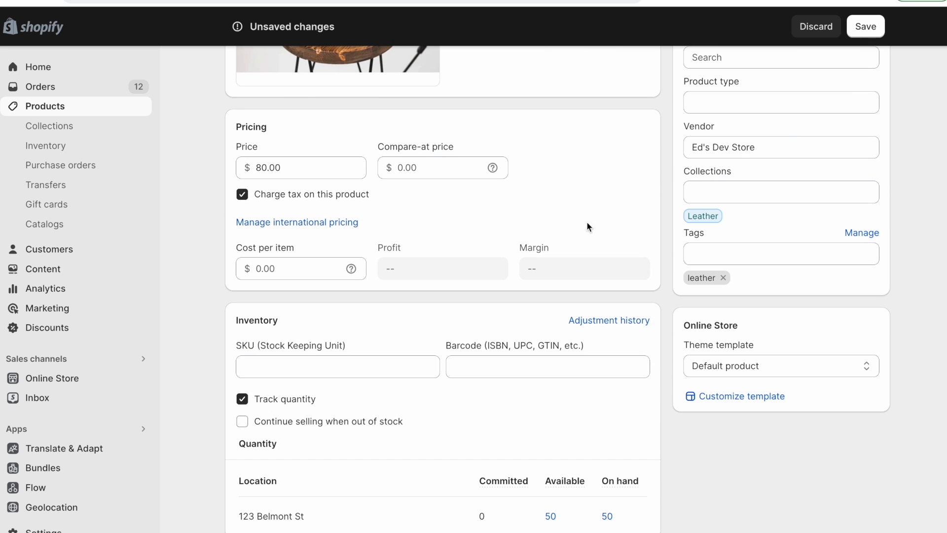
pyautogui.click(866, 26)
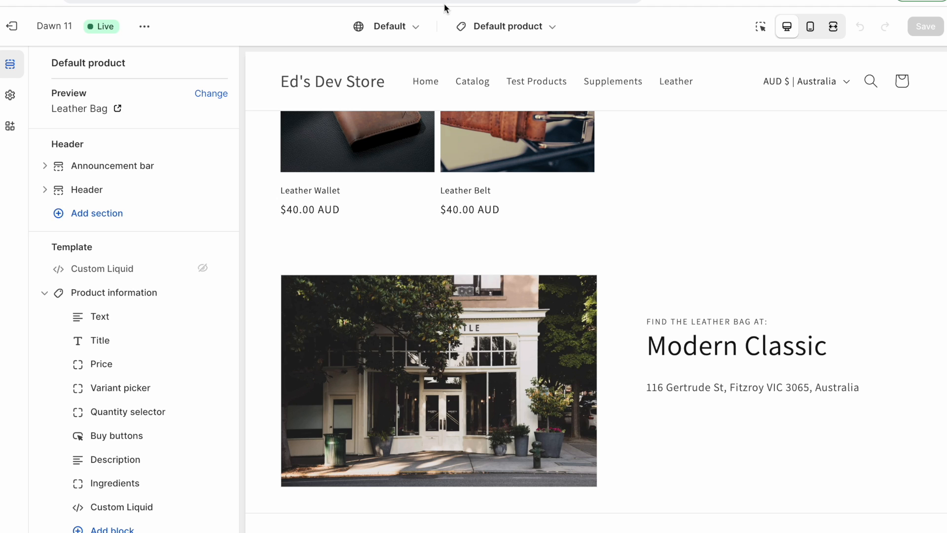
# Hide the Image with text section in the Default product template.
pyautogui.scroll(-4, 426, 235)
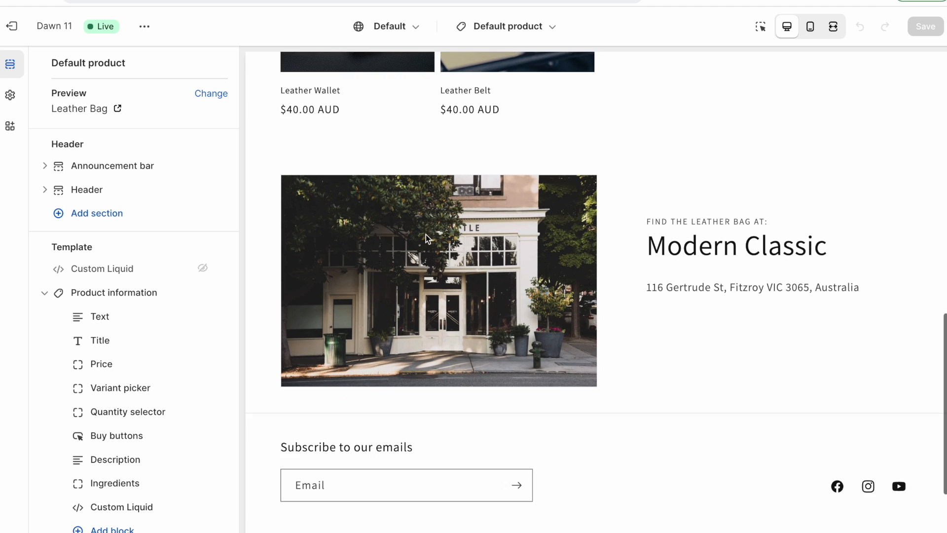
pyautogui.scroll(-4, 117, 357)
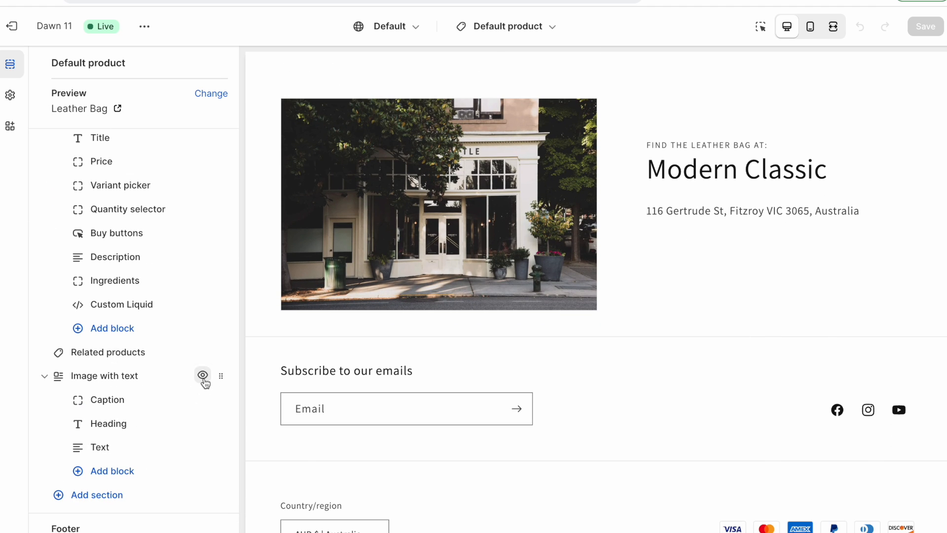
pyautogui.click(203, 376)
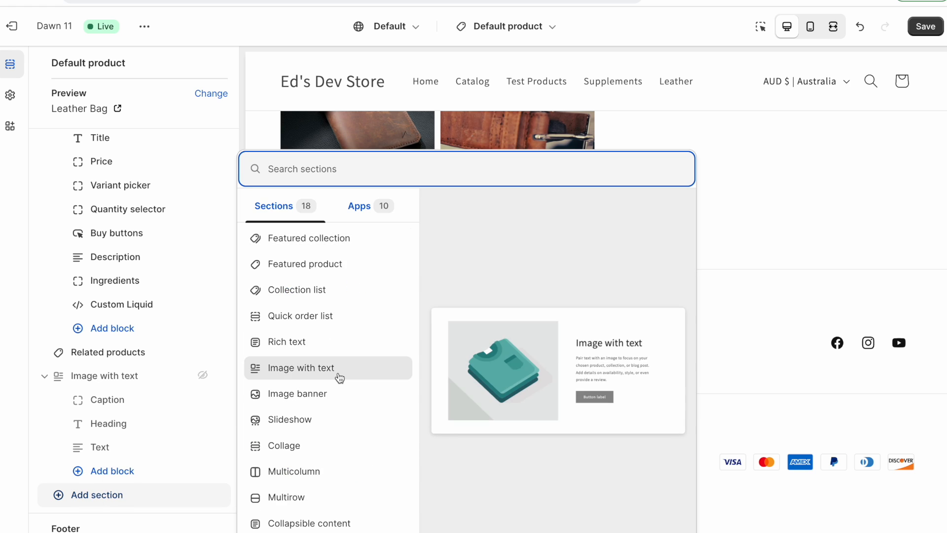
# Add a Multirow section to the product template and connect its first row to the Retailers metaobject reference list as dynamic source.
pyautogui.scroll(-3, 338, 376)
pyautogui.click(307, 355)
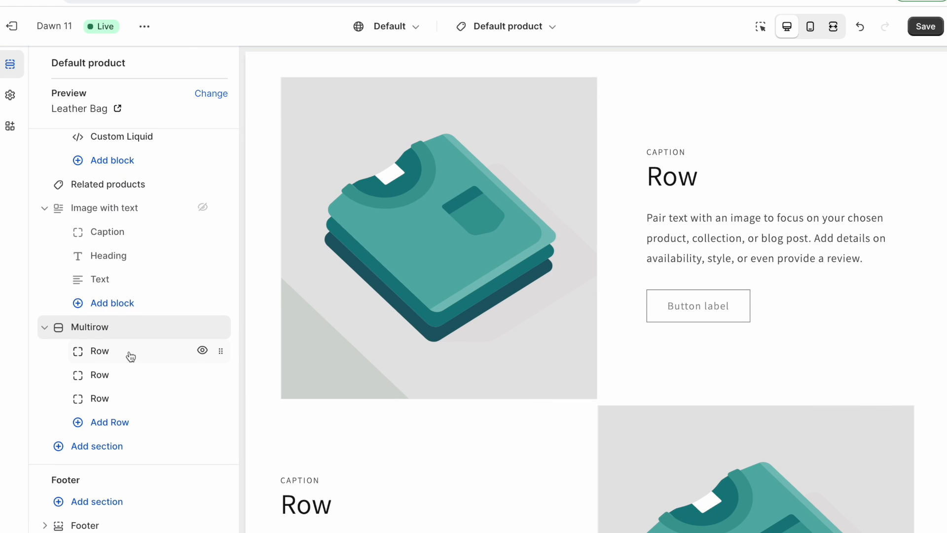
pyautogui.click(130, 356)
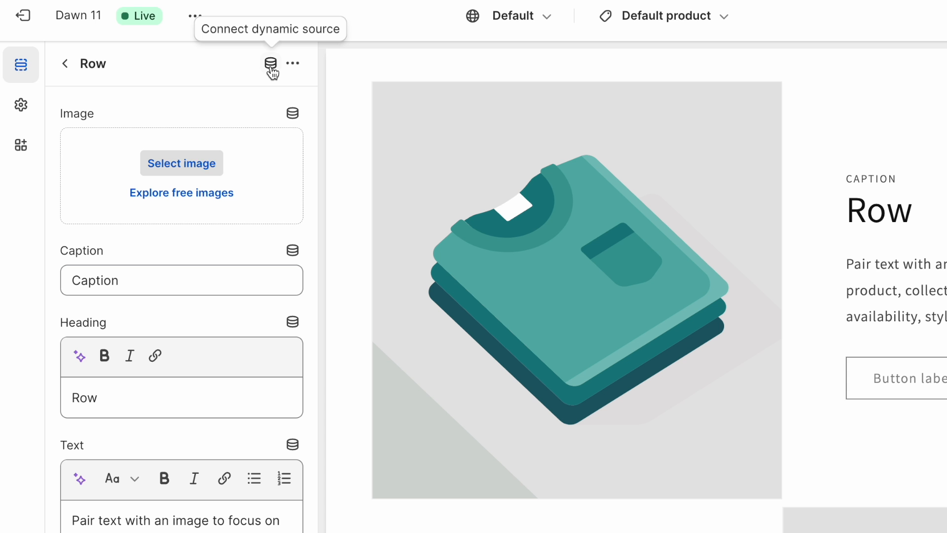
pyautogui.click(203, 69)
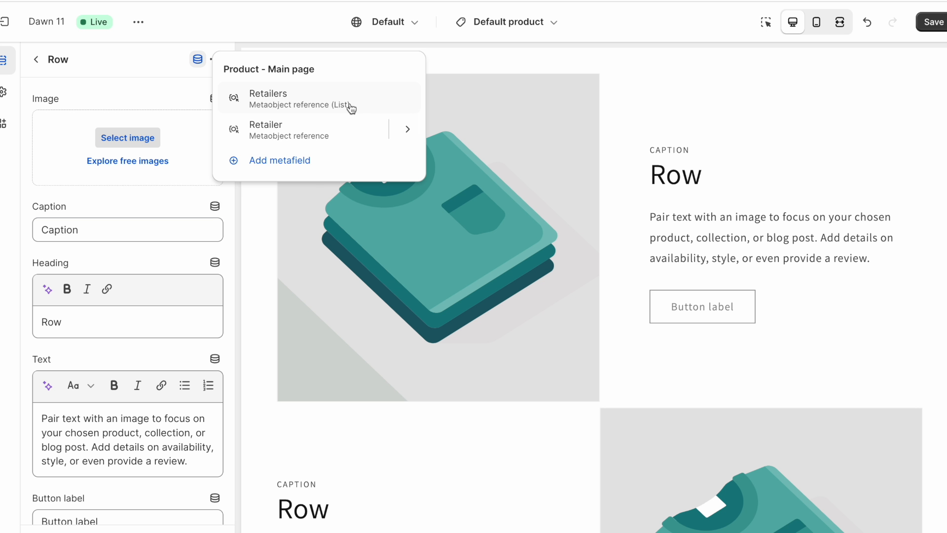
pyautogui.click(351, 109)
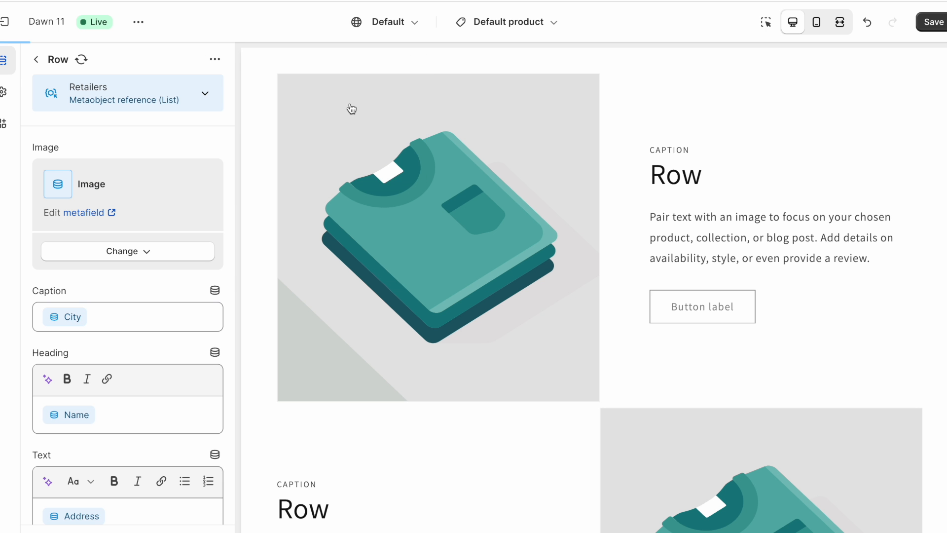
pyautogui.scroll(-6, 673, 320)
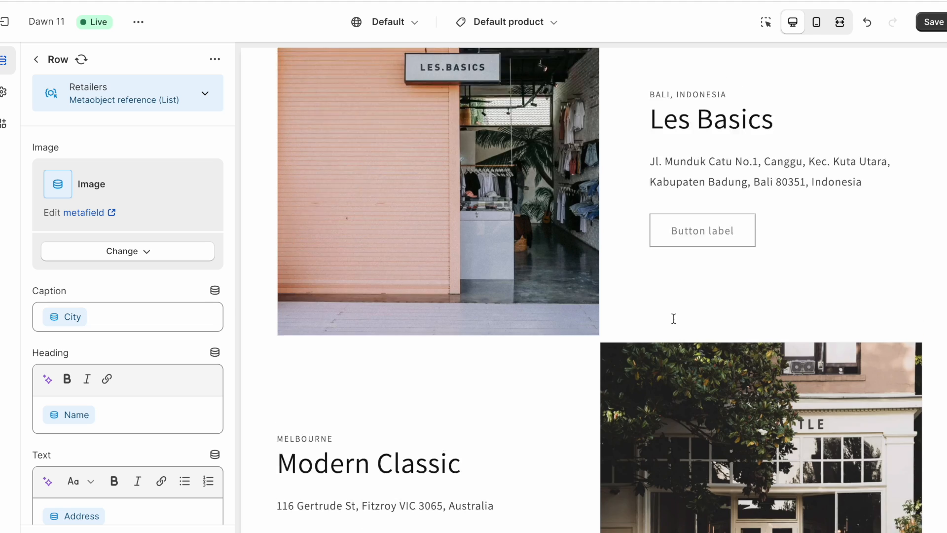
pyautogui.scroll(10, 674, 320)
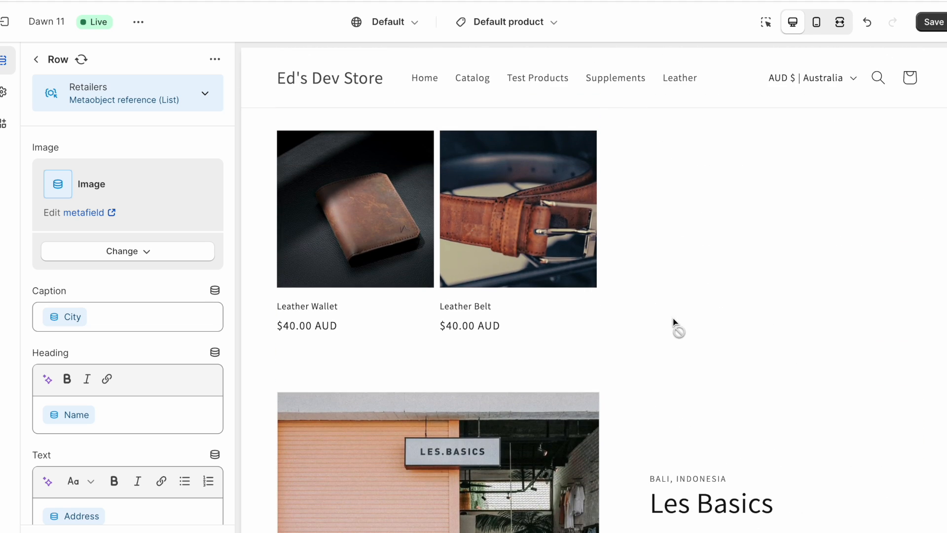
pyautogui.click(36, 59)
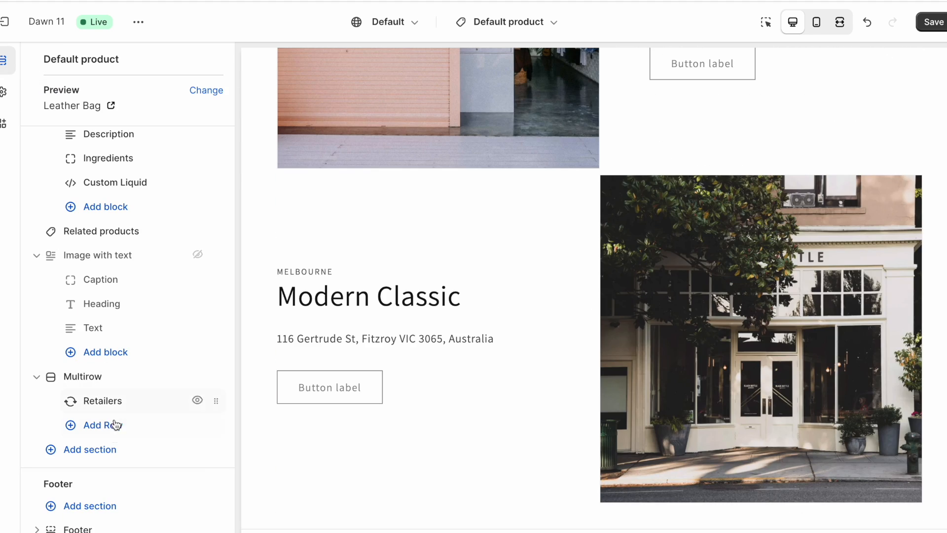
pyautogui.scroll(4, 488, 319)
pyautogui.scroll(-7, 487, 318)
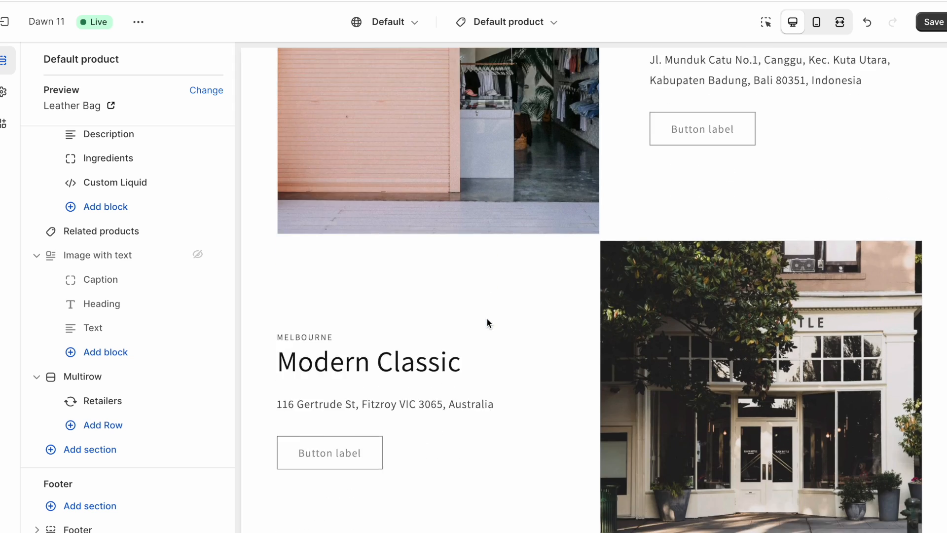
# Add a Collapsible content section and connect its first collapsible row to the Retailers metaobject reference list.
pyautogui.click(100, 459)
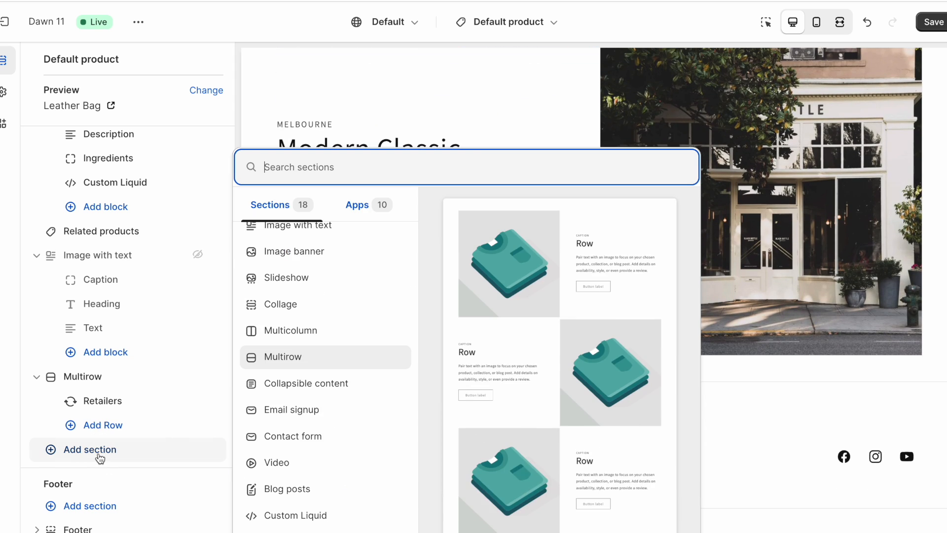
pyautogui.press('Escape')
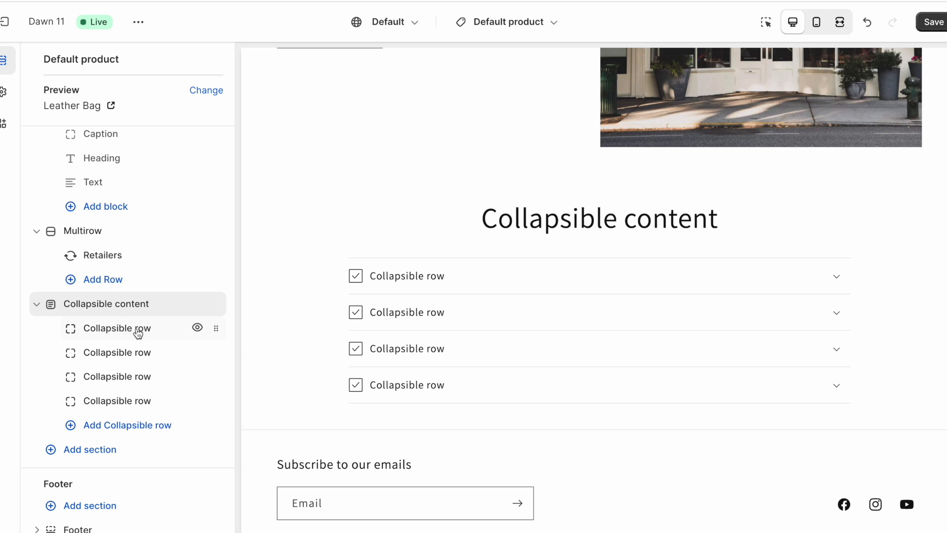
pyautogui.click(144, 333)
pyautogui.click(199, 59)
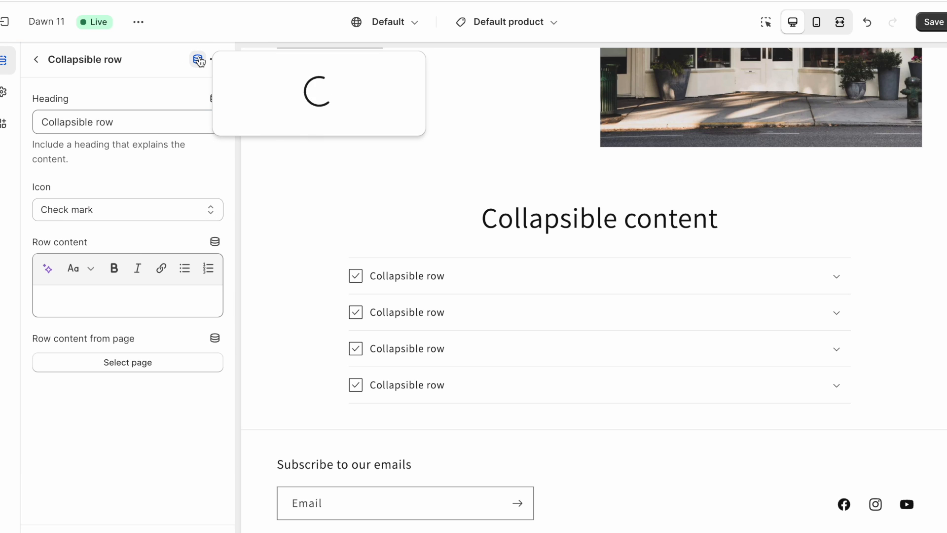
pyautogui.click(287, 95)
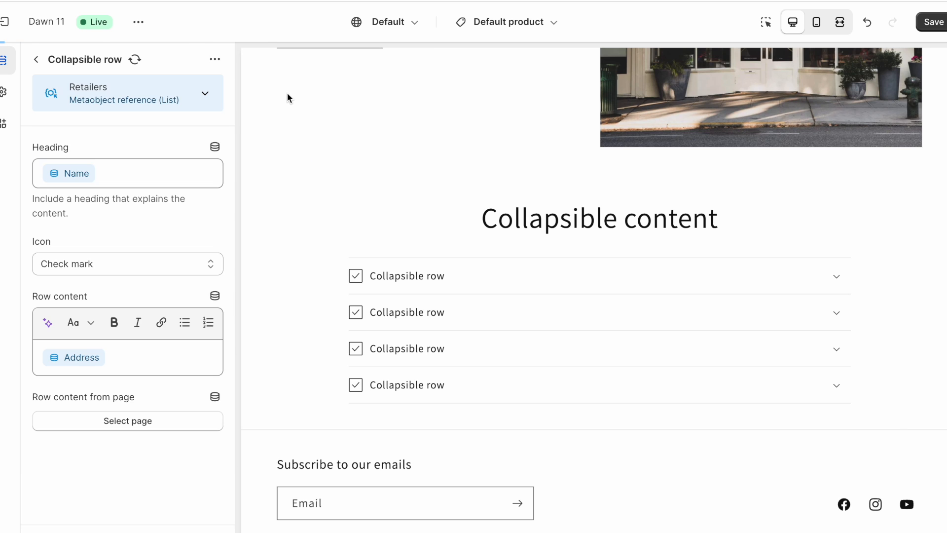
# Expand and collapse the Les Basics and Modern Classic rows of the Collapsible content section in the preview.
pyautogui.click(488, 285)
pyautogui.click(488, 344)
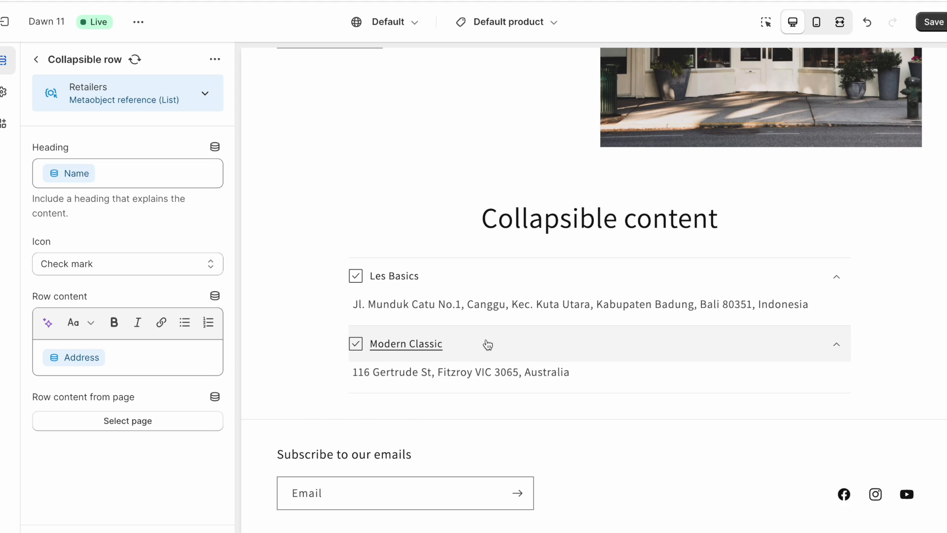
pyautogui.click(488, 345)
pyautogui.click(497, 281)
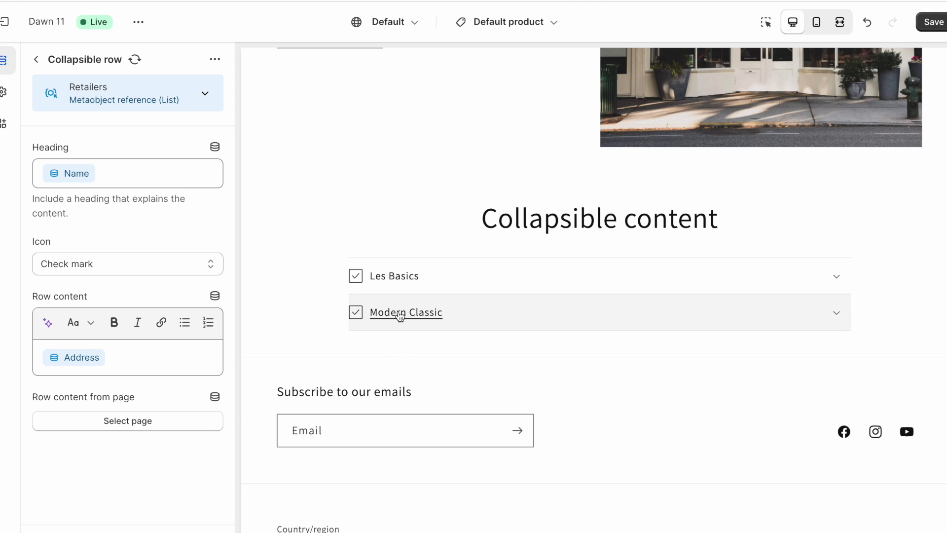
pyautogui.click(617, 319)
pyautogui.click(562, 316)
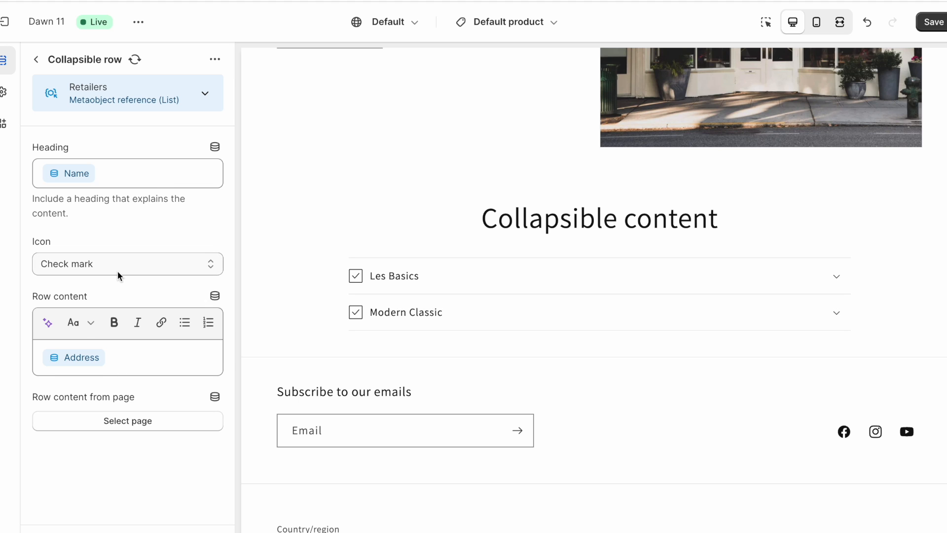
# Return to the Retailers row of the Multirow section, check its dynamic field mappings, and clear its button label.
pyautogui.click(39, 60)
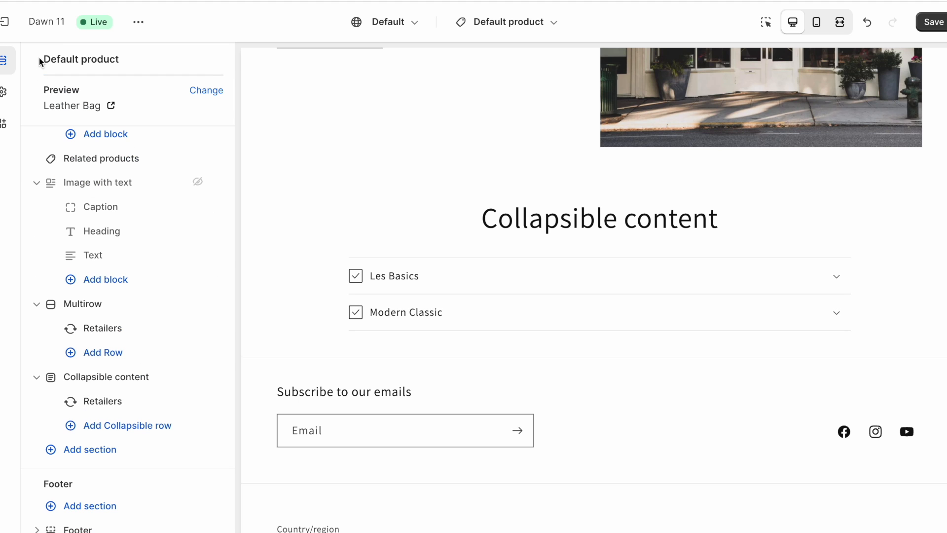
pyautogui.click(119, 330)
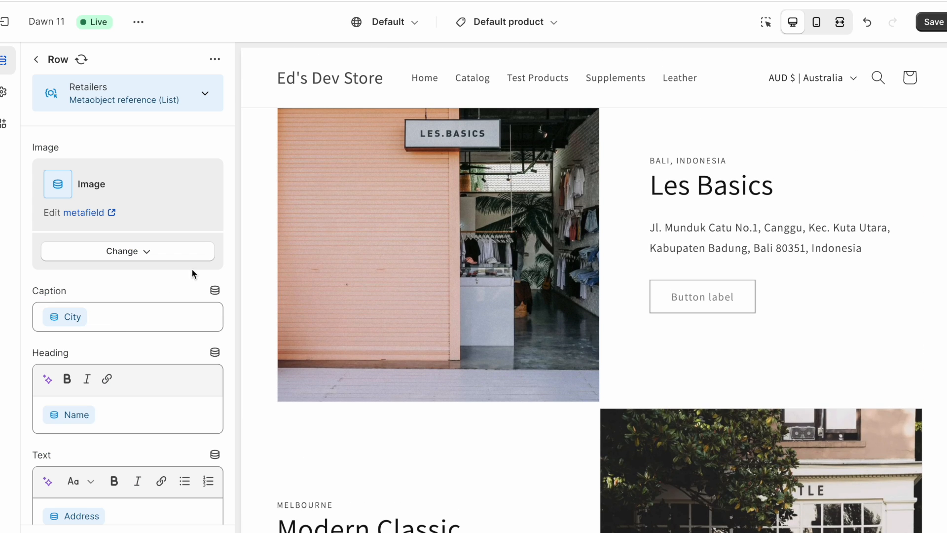
pyautogui.scroll(-1, 128, 257)
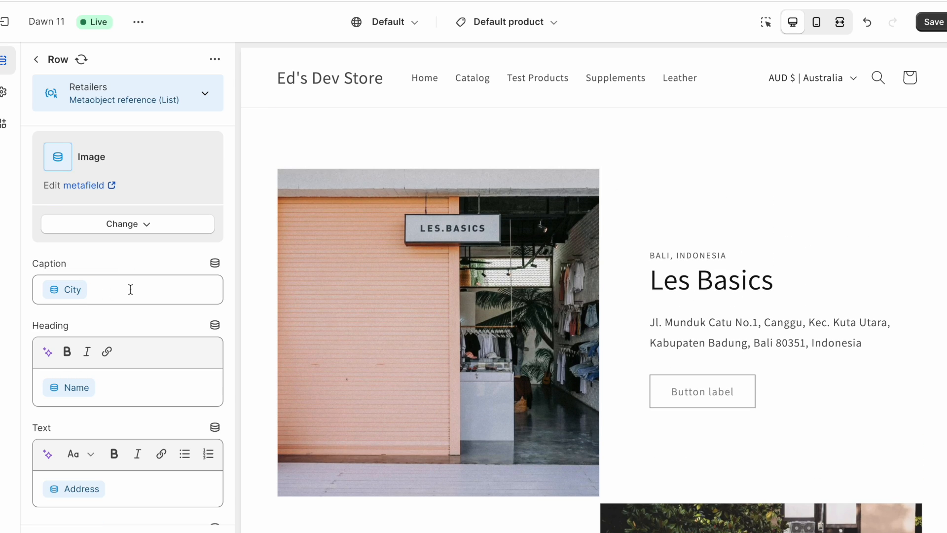
pyautogui.scroll(-1, 146, 298)
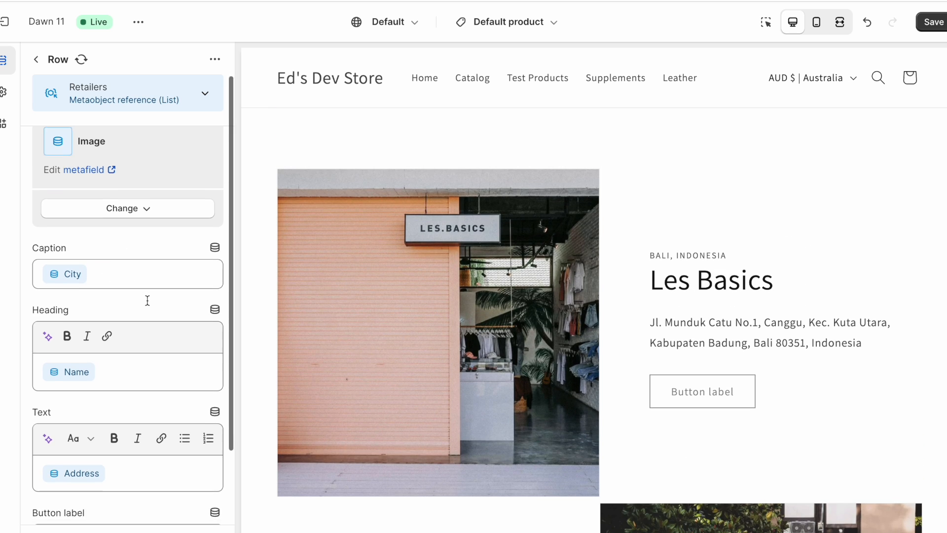
pyautogui.scroll(2, 147, 300)
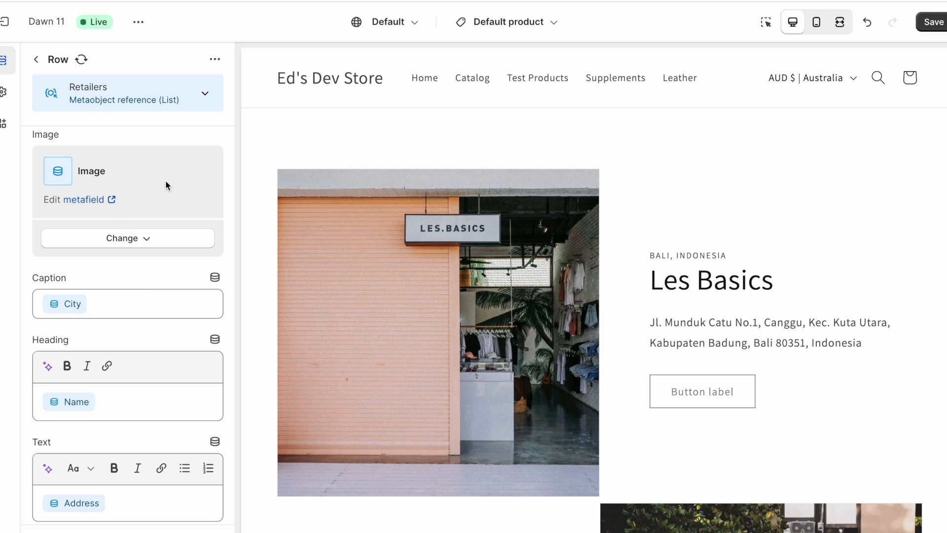
pyautogui.scroll(-4, 165, 185)
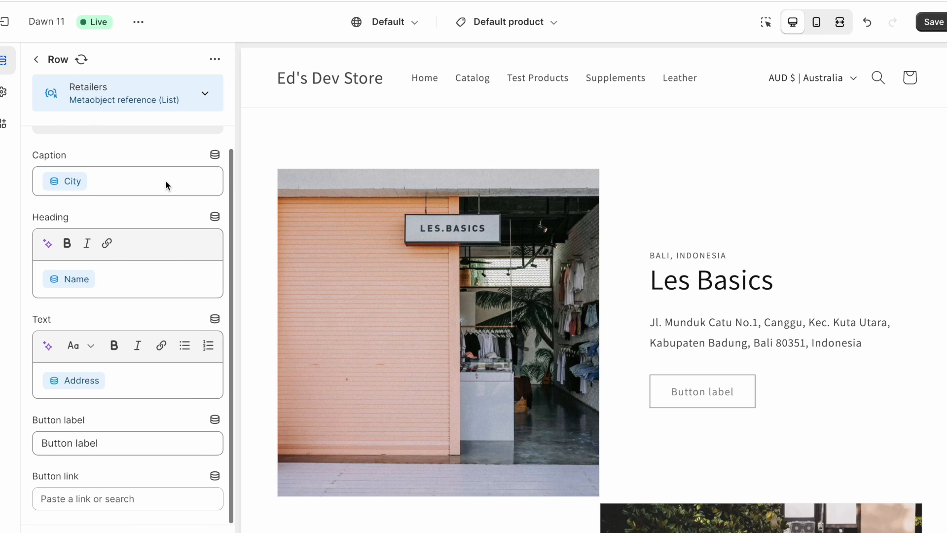
pyautogui.click(139, 454)
pyautogui.hotkey('ctrl', 'a')
pyautogui.press('BackSpace')
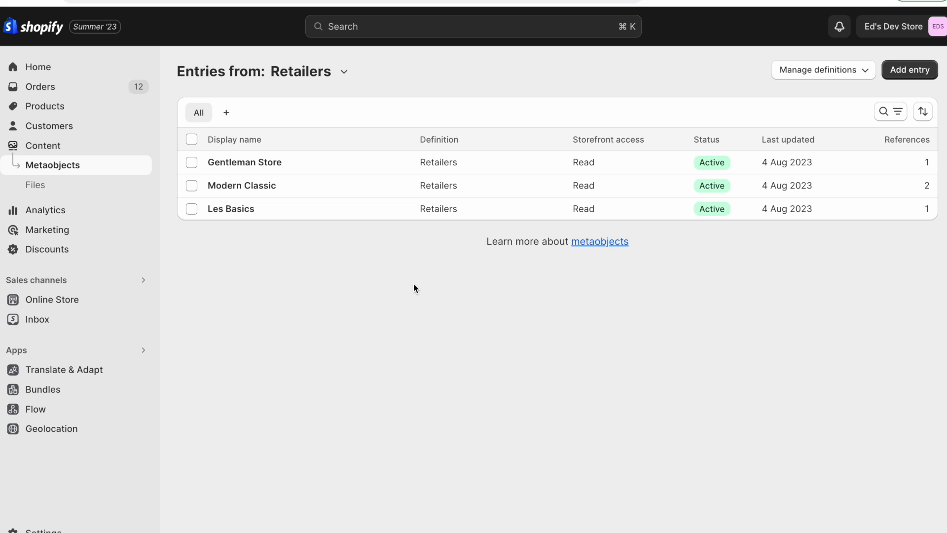
# Switch to the Shopify admin to examine a blank Retailers metaobject entry and the Leather Bag product's details.
pyautogui.click(923, 70)
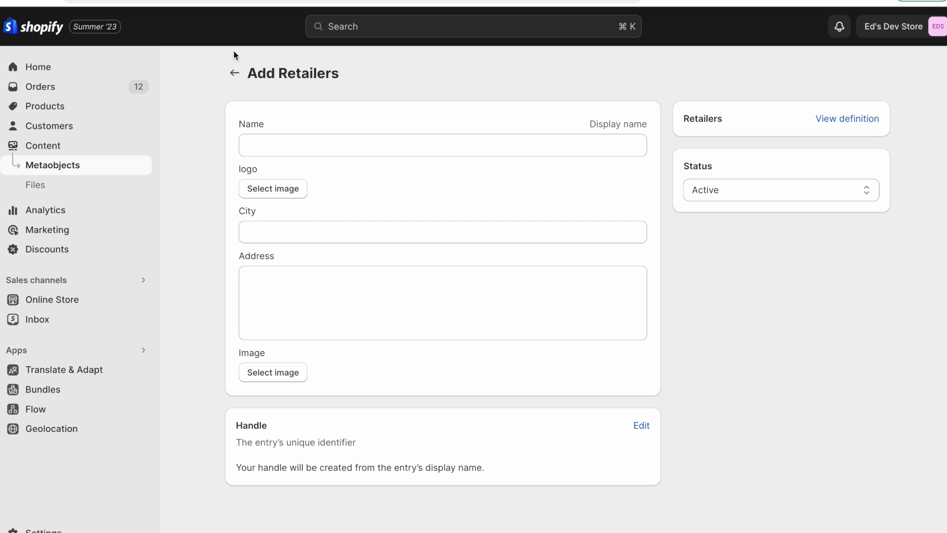
pyautogui.click(234, 72)
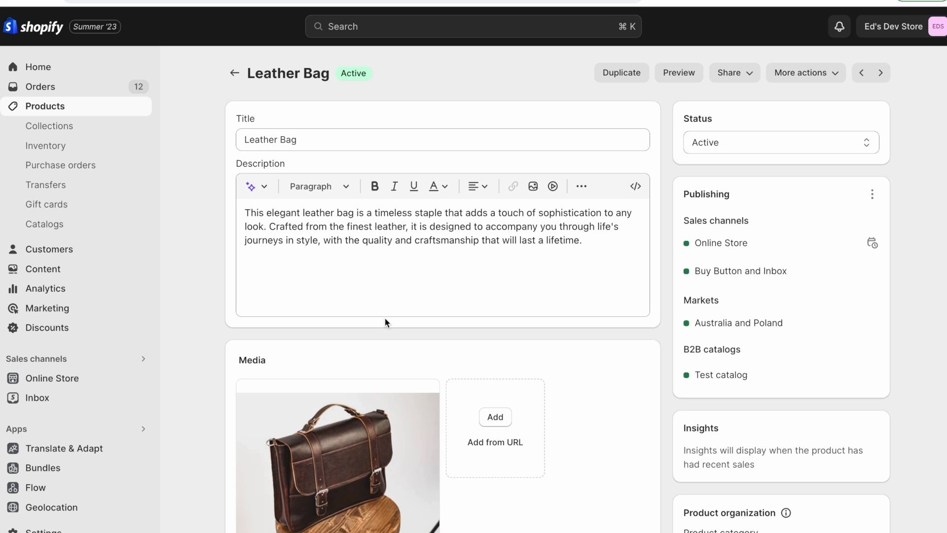
pyautogui.scroll(-15, 385, 317)
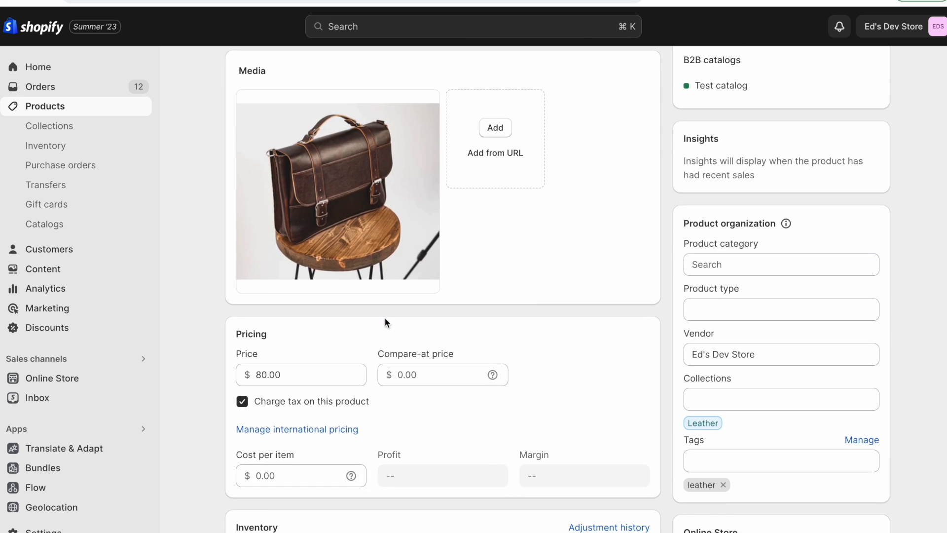
pyautogui.scroll(-11, 385, 321)
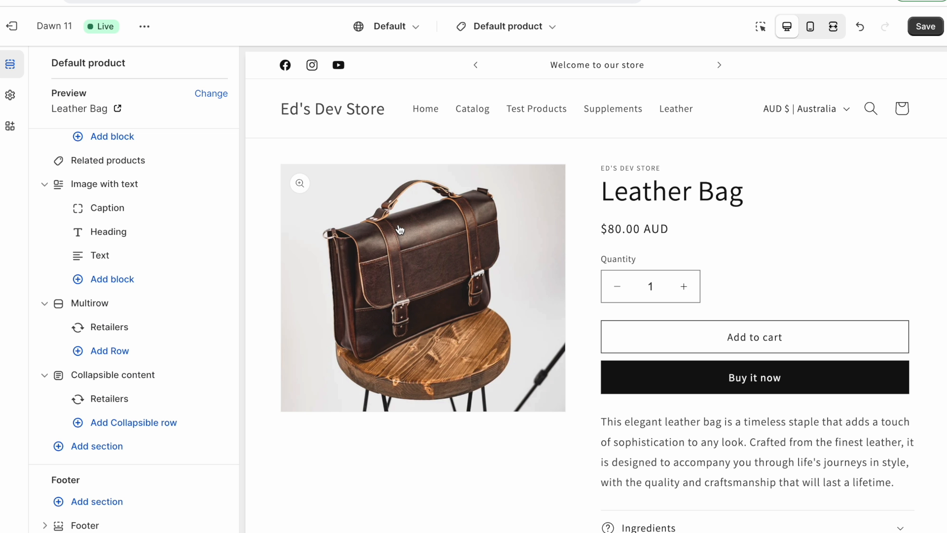
# Examine the Image with text and Multirow retailer sections on the Leather Bag page in the theme editor preview.
pyautogui.scroll(-10, 400, 229)
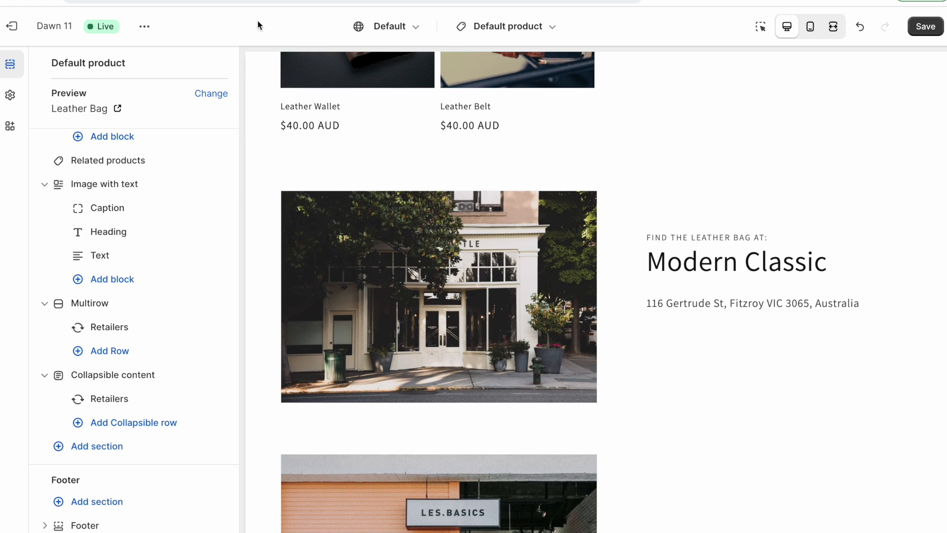
pyautogui.scroll(-2, 382, 247)
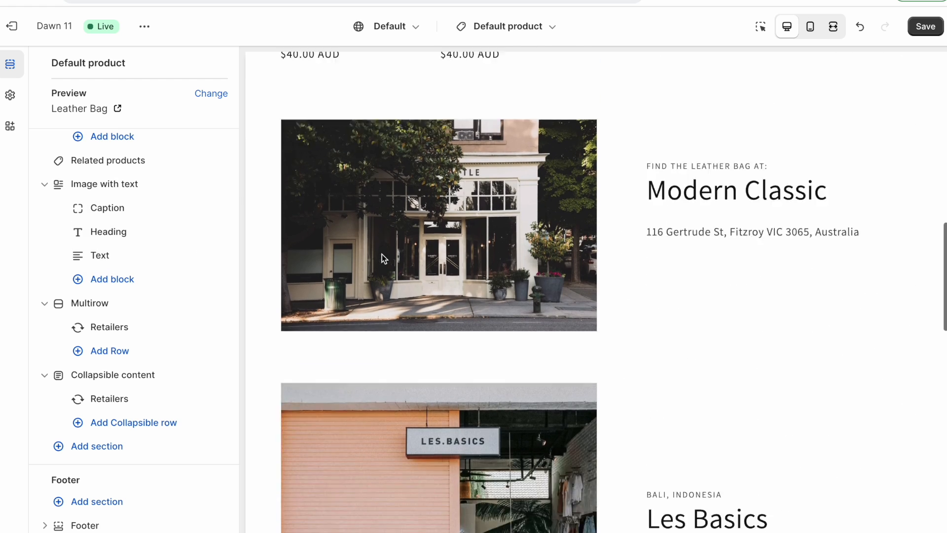
pyautogui.scroll(-7, 382, 253)
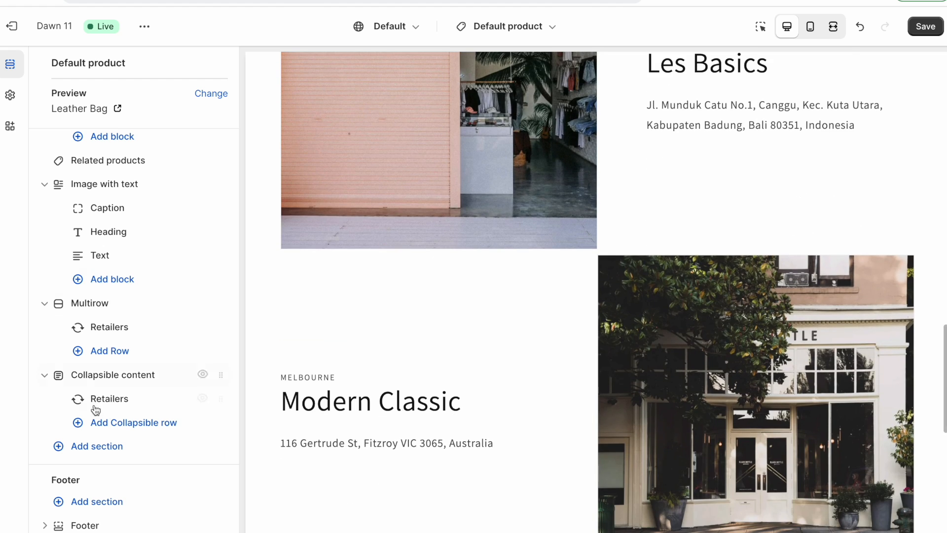